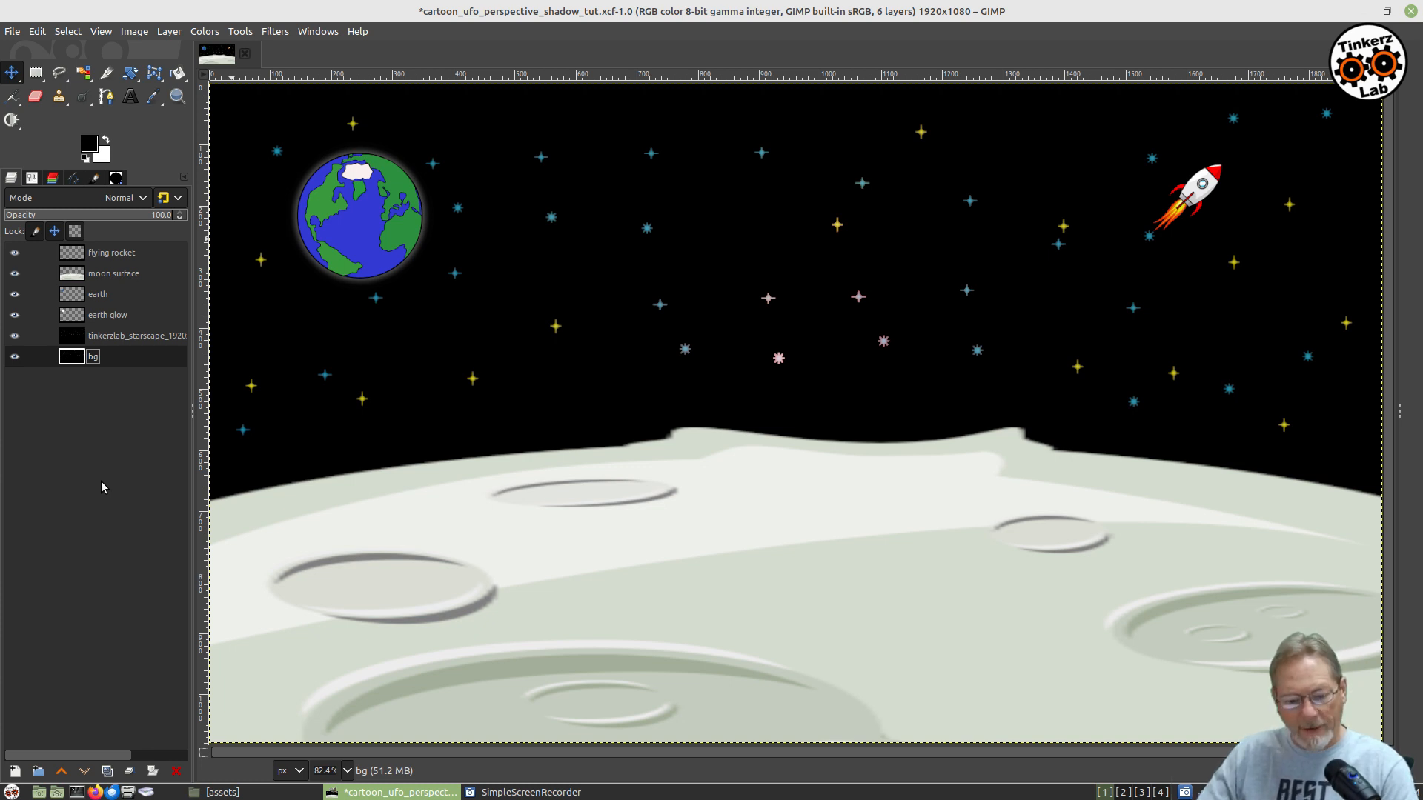
Open ufo1.svg from the assets folder as a separate image, rendered at 377 × 191 px
click(14, 31)
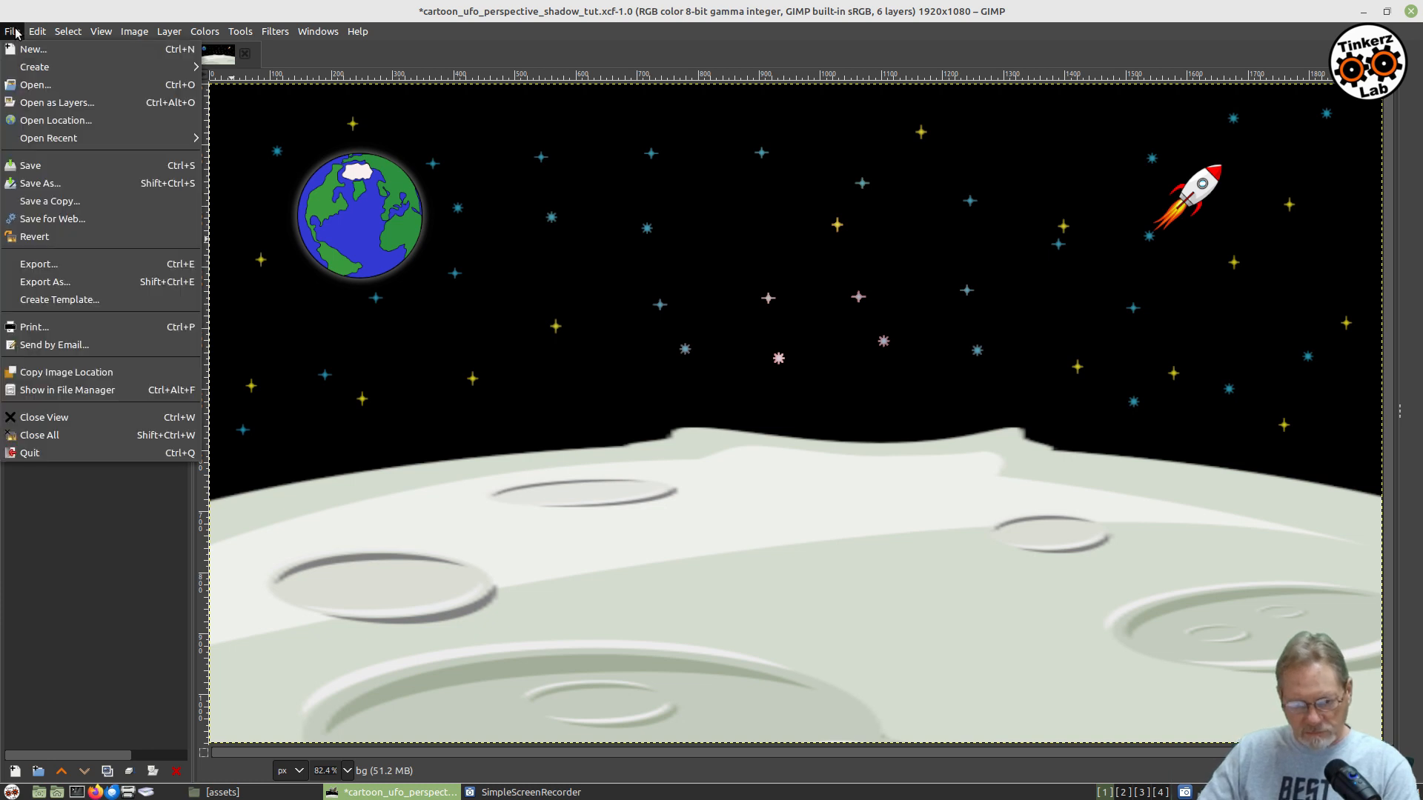
click(36, 84)
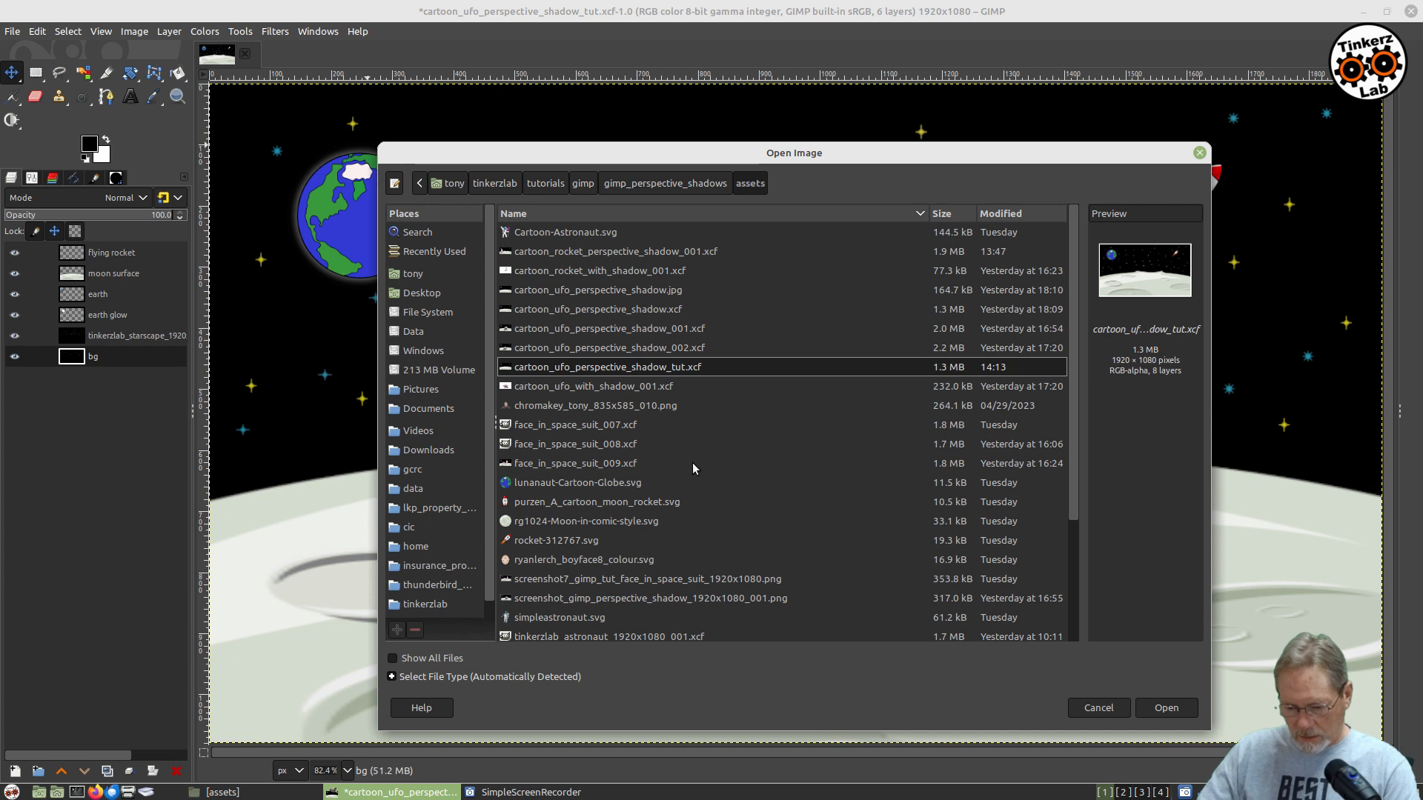
scroll(692, 462, down, 5)
double_click(534, 632)
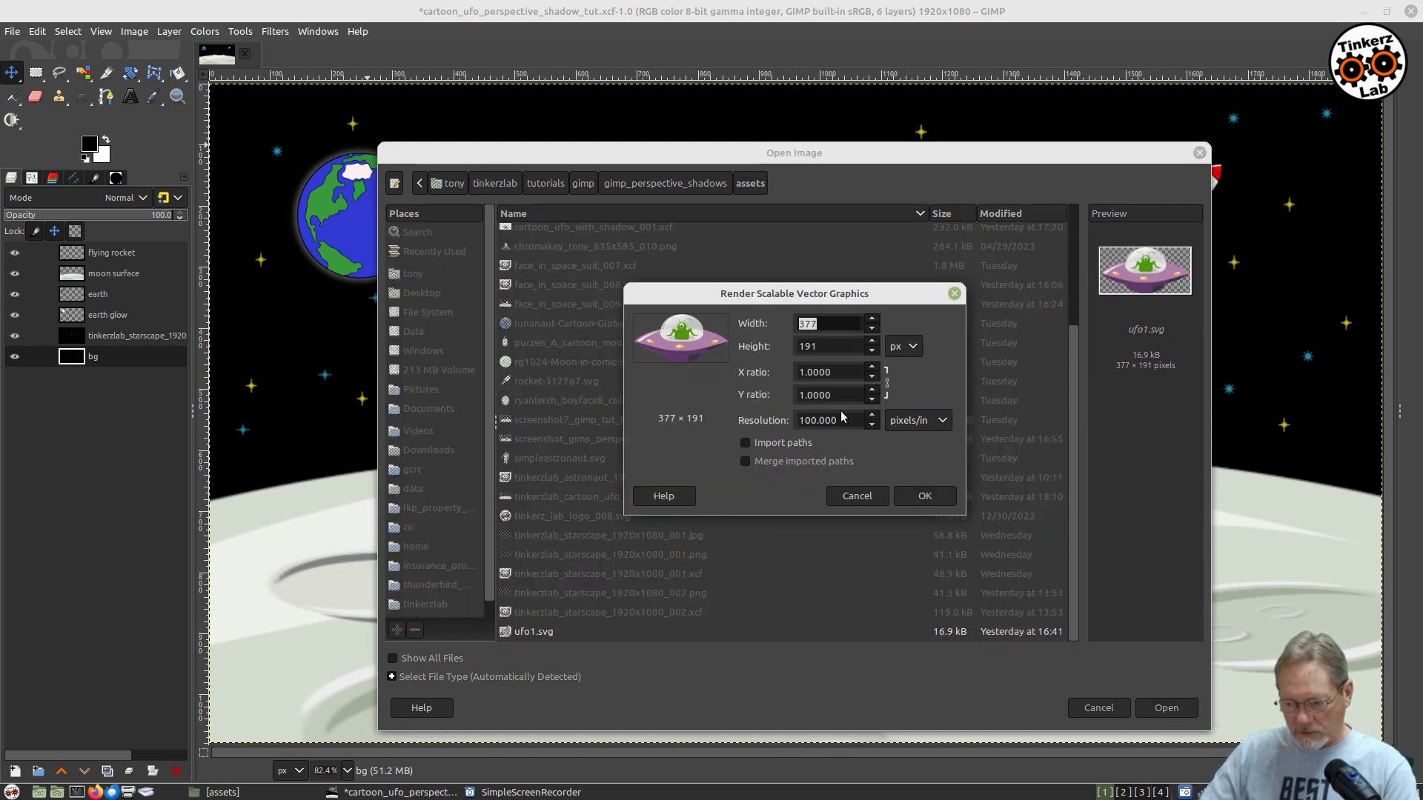
click(922, 496)
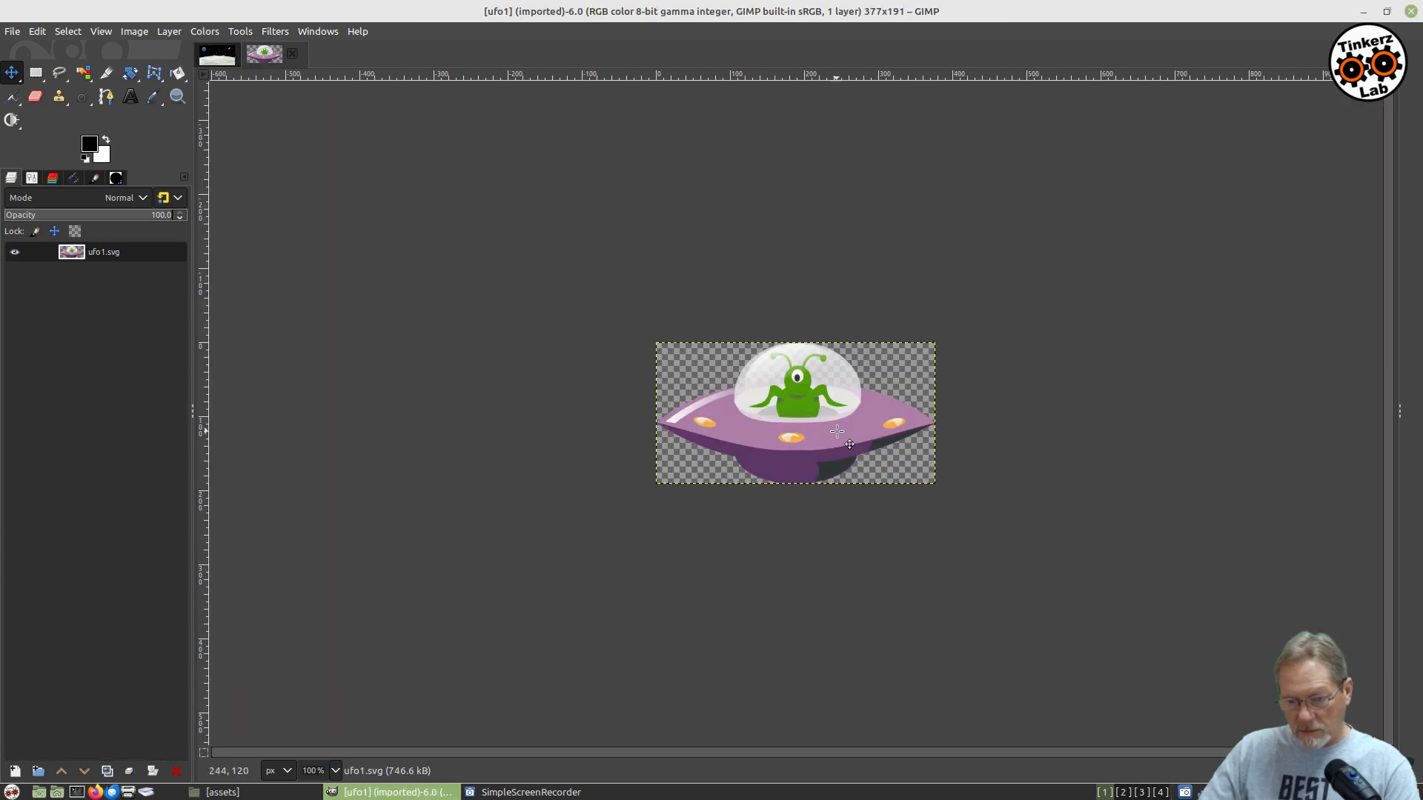
Copy the UFO layer of the imported image to the clipboard
right_click(793, 384)
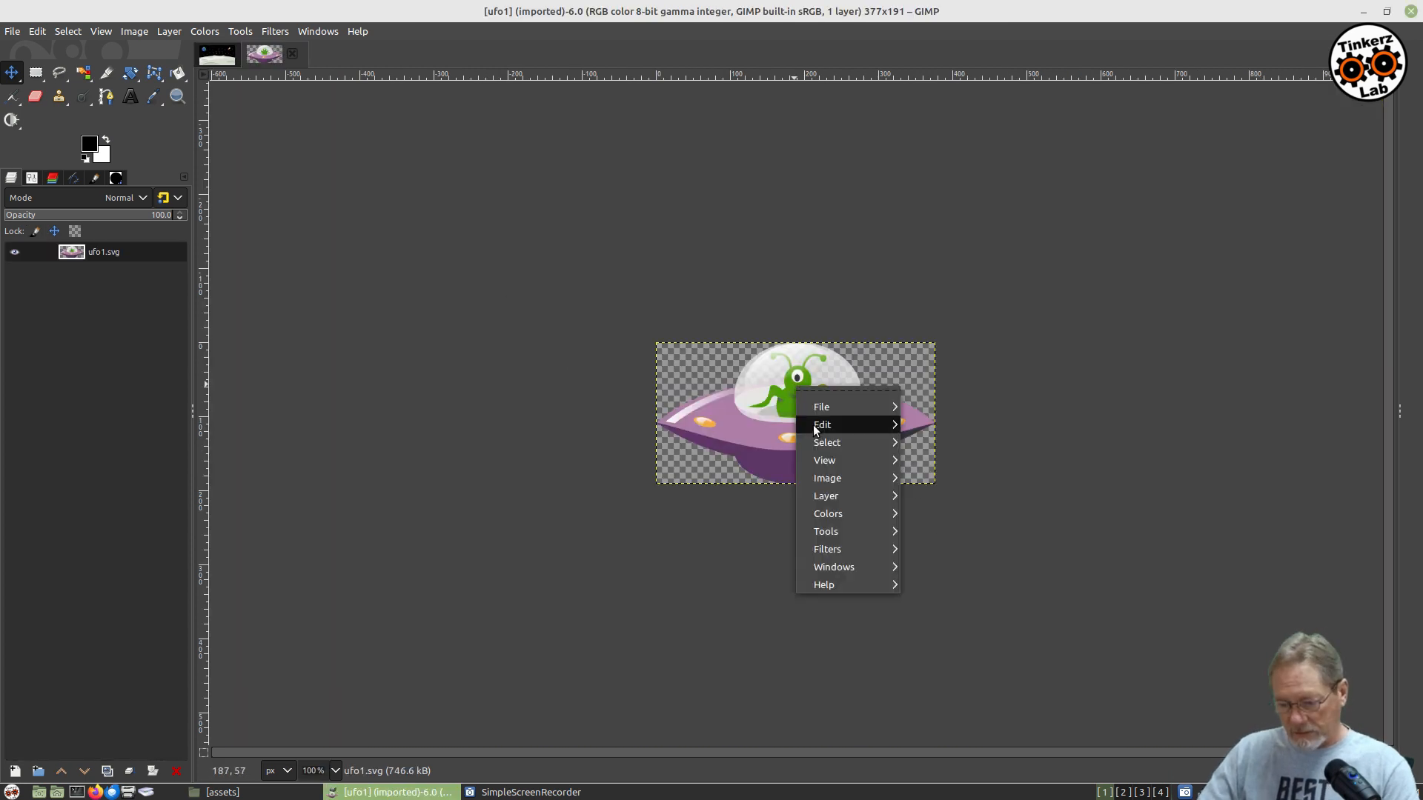
mouse_move(812, 424)
click(962, 413)
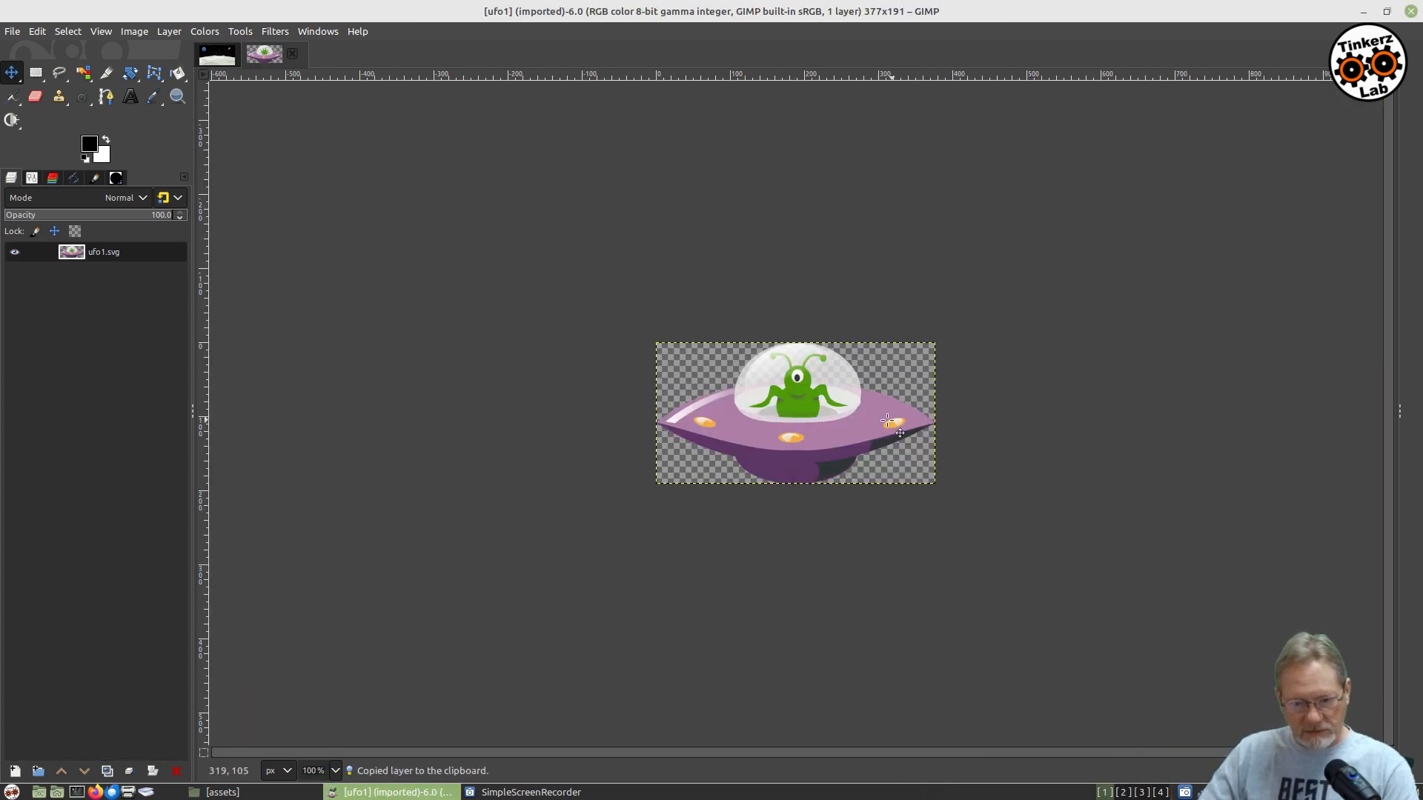
Paste the UFO as a new layer directly above moon surface in the moon scene and move it up to the middle of the horizon
click(216, 54)
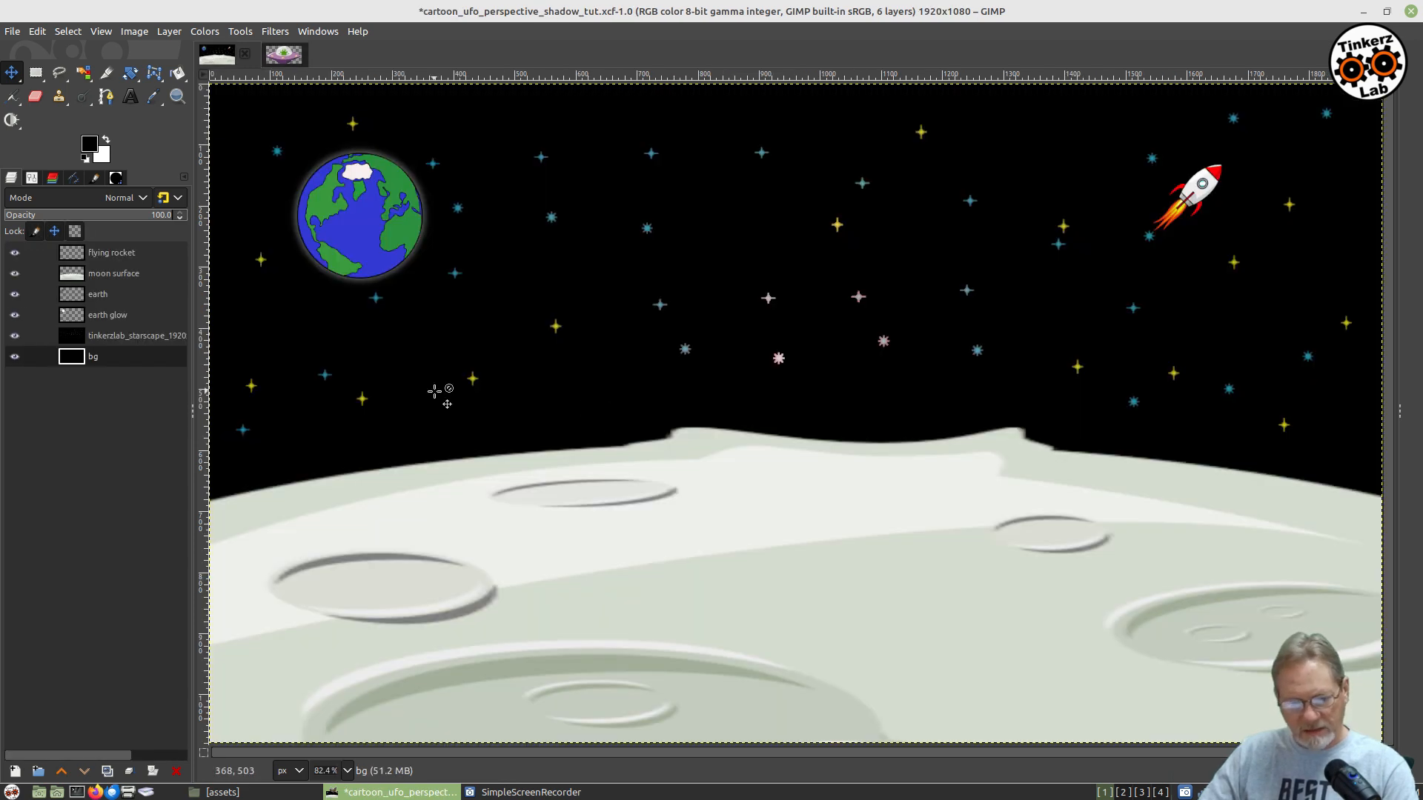
click(115, 274)
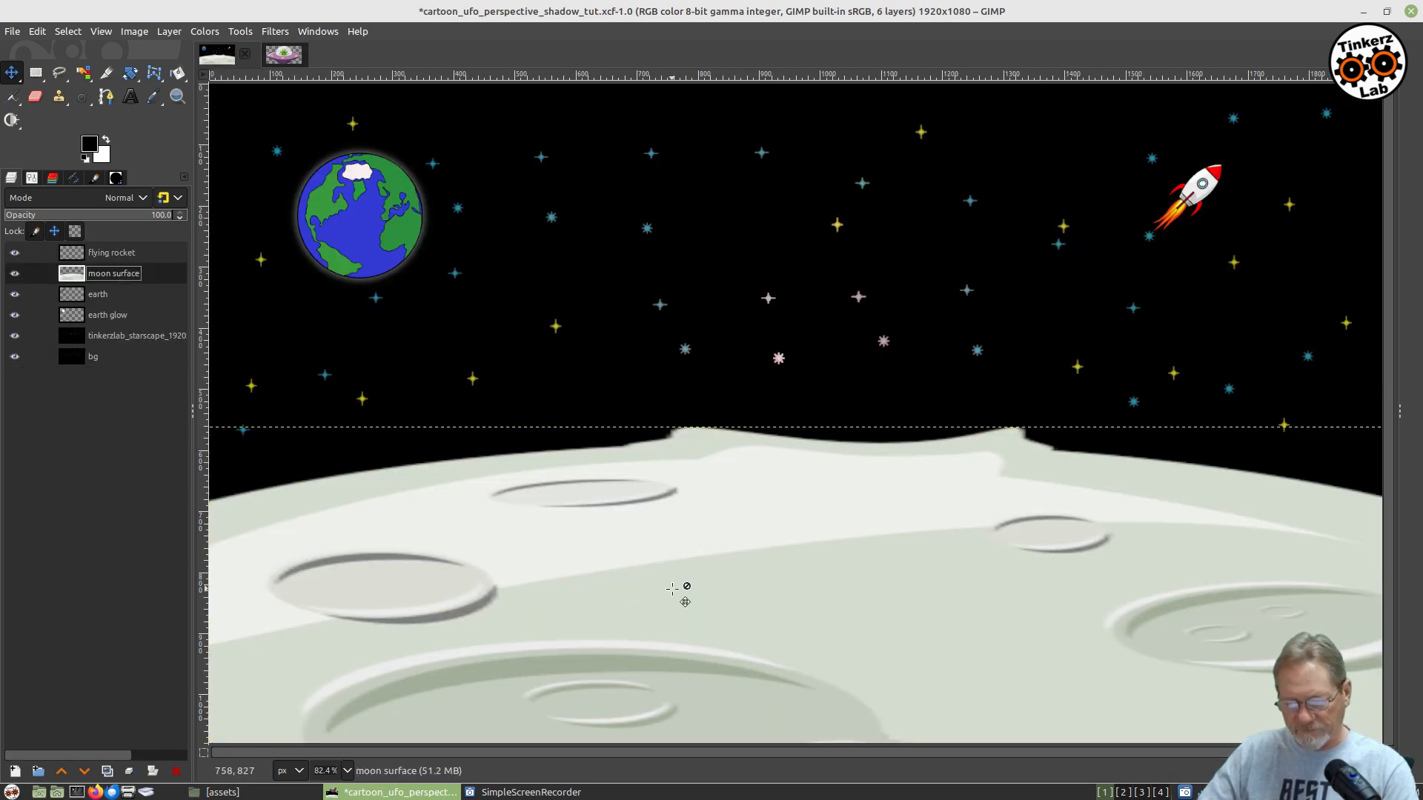
right_click(680, 488)
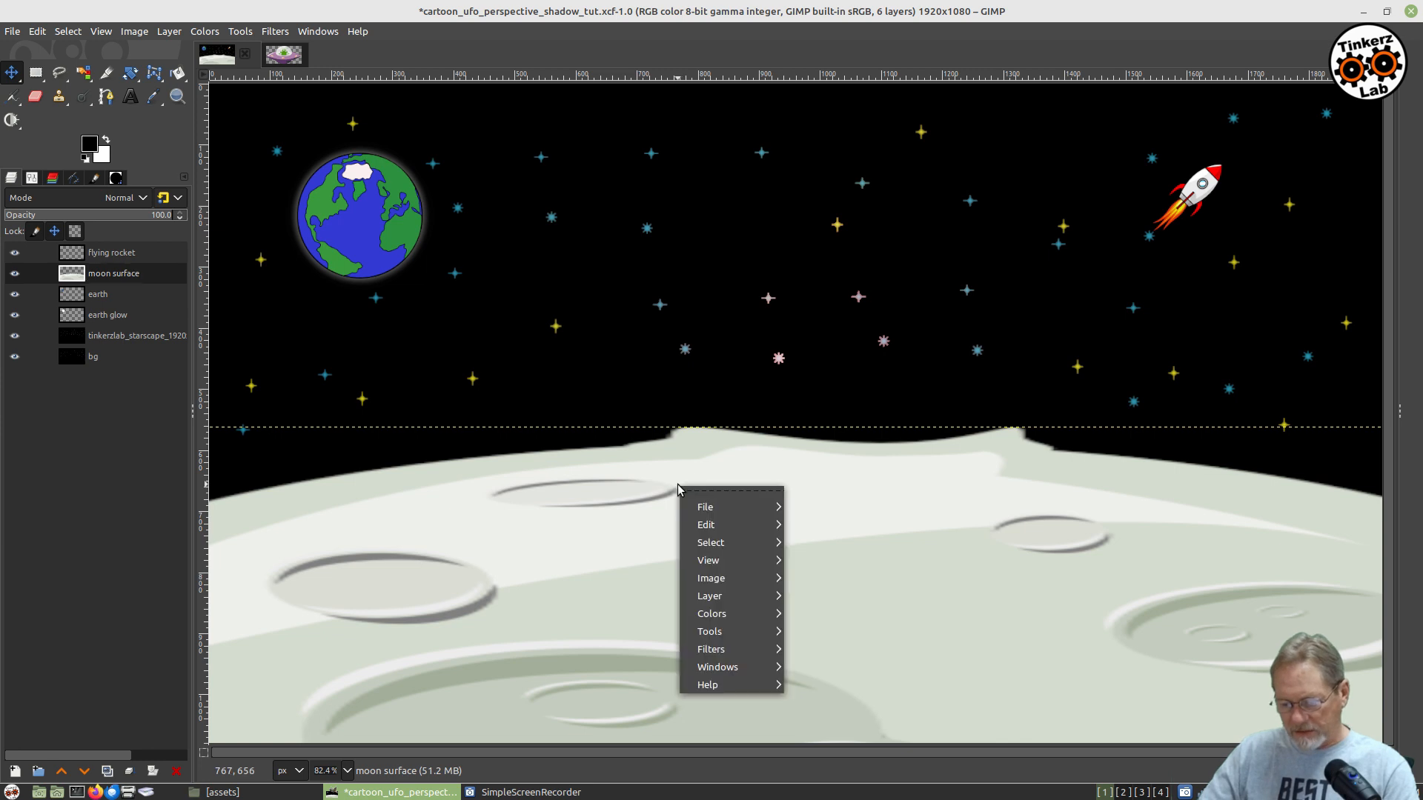
mouse_move(706, 529)
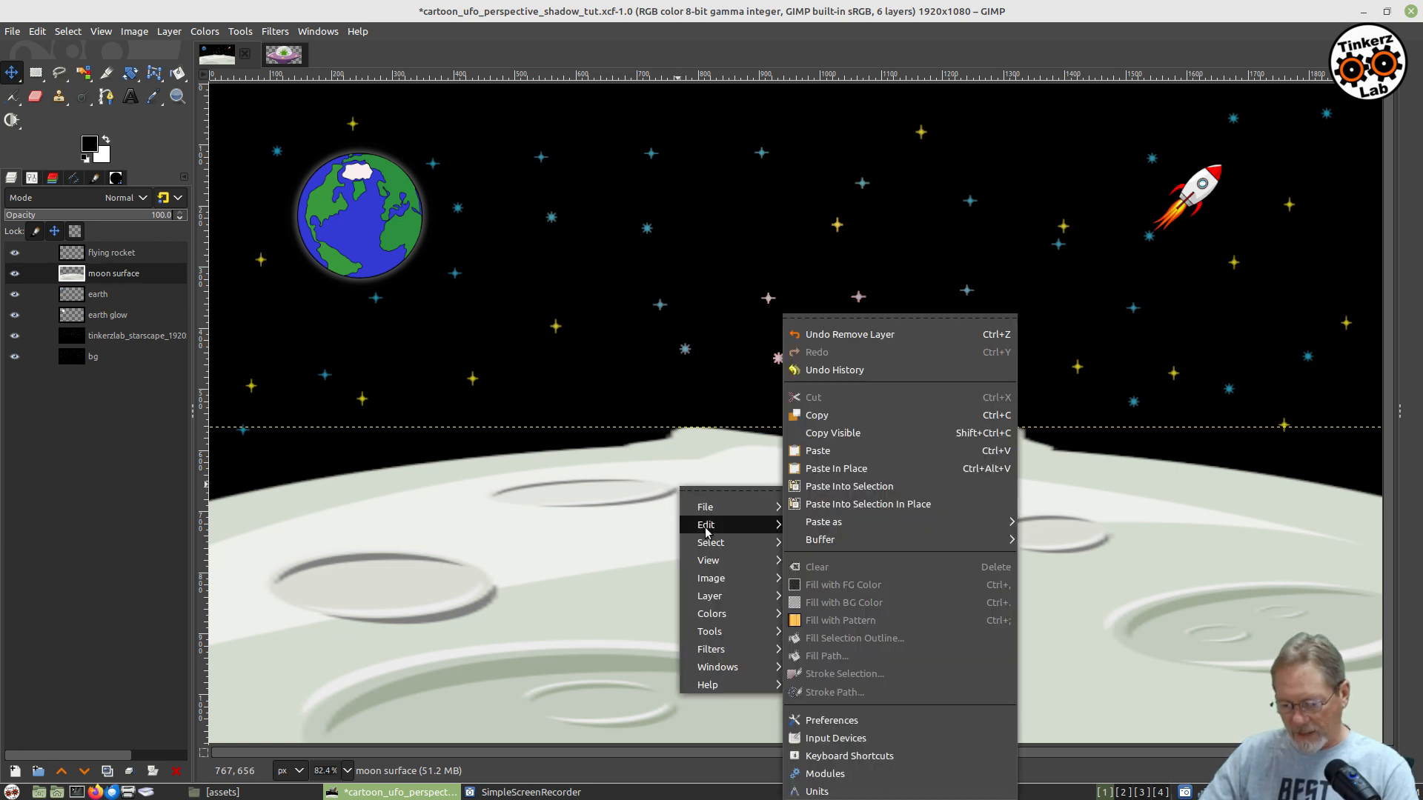
mouse_move(823, 523)
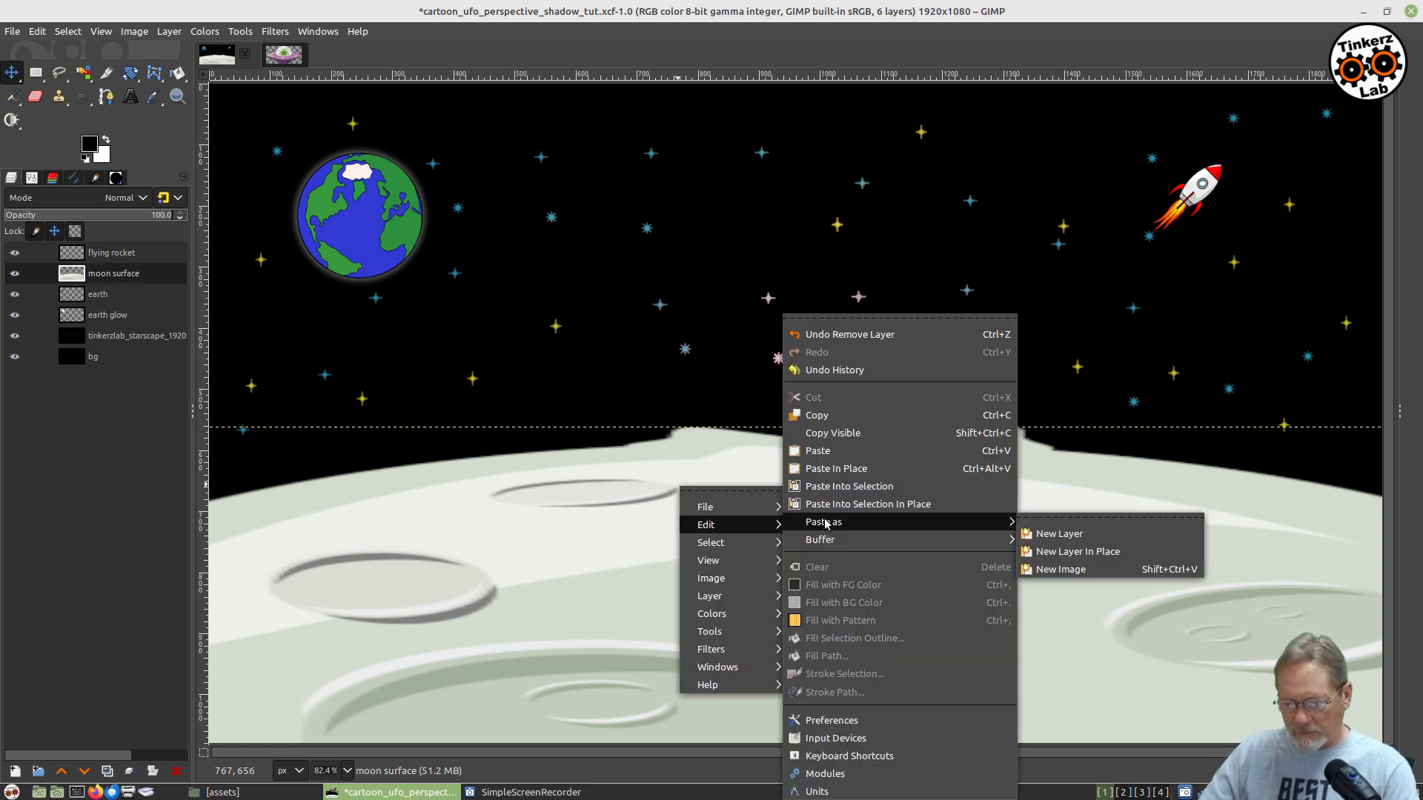
click(1051, 533)
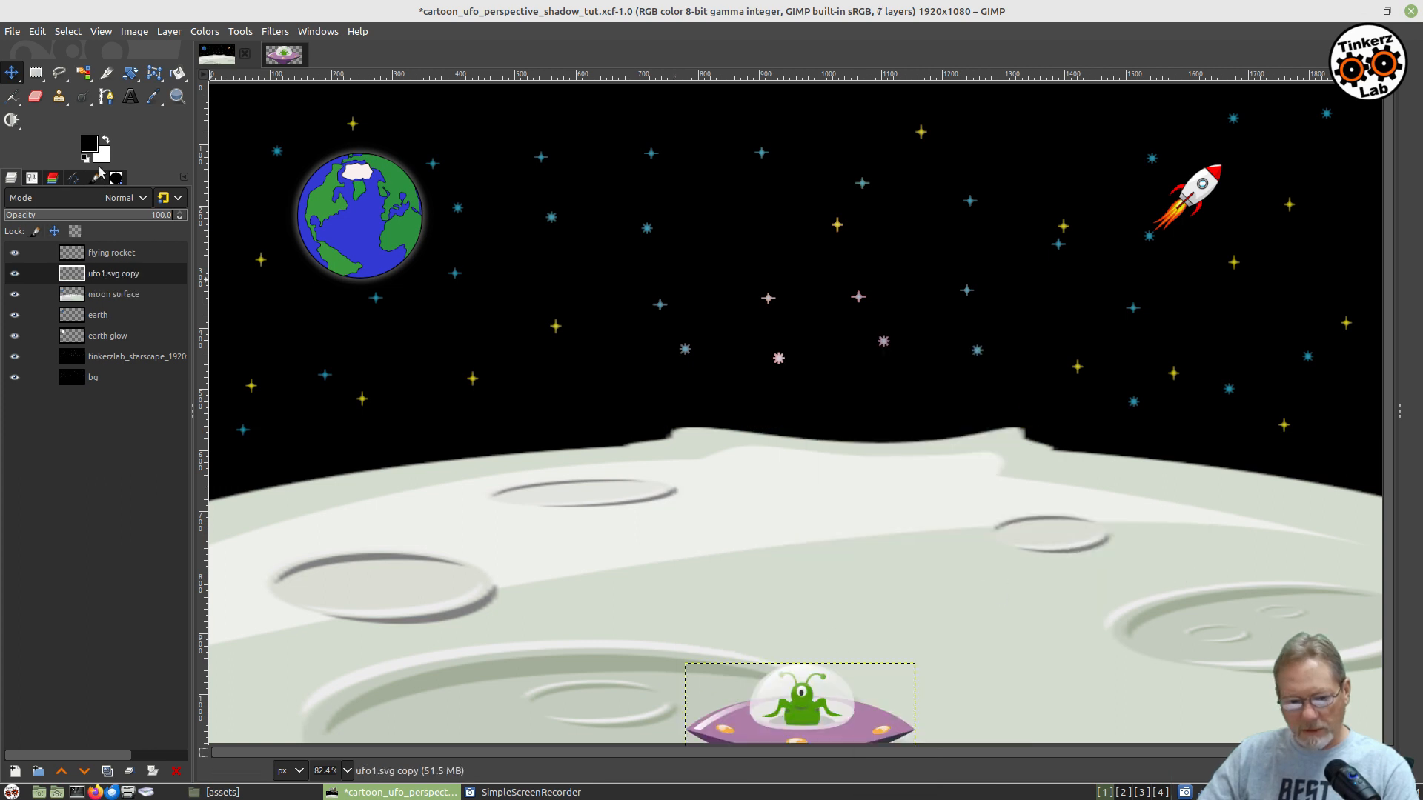
drag(823, 709, 824, 480)
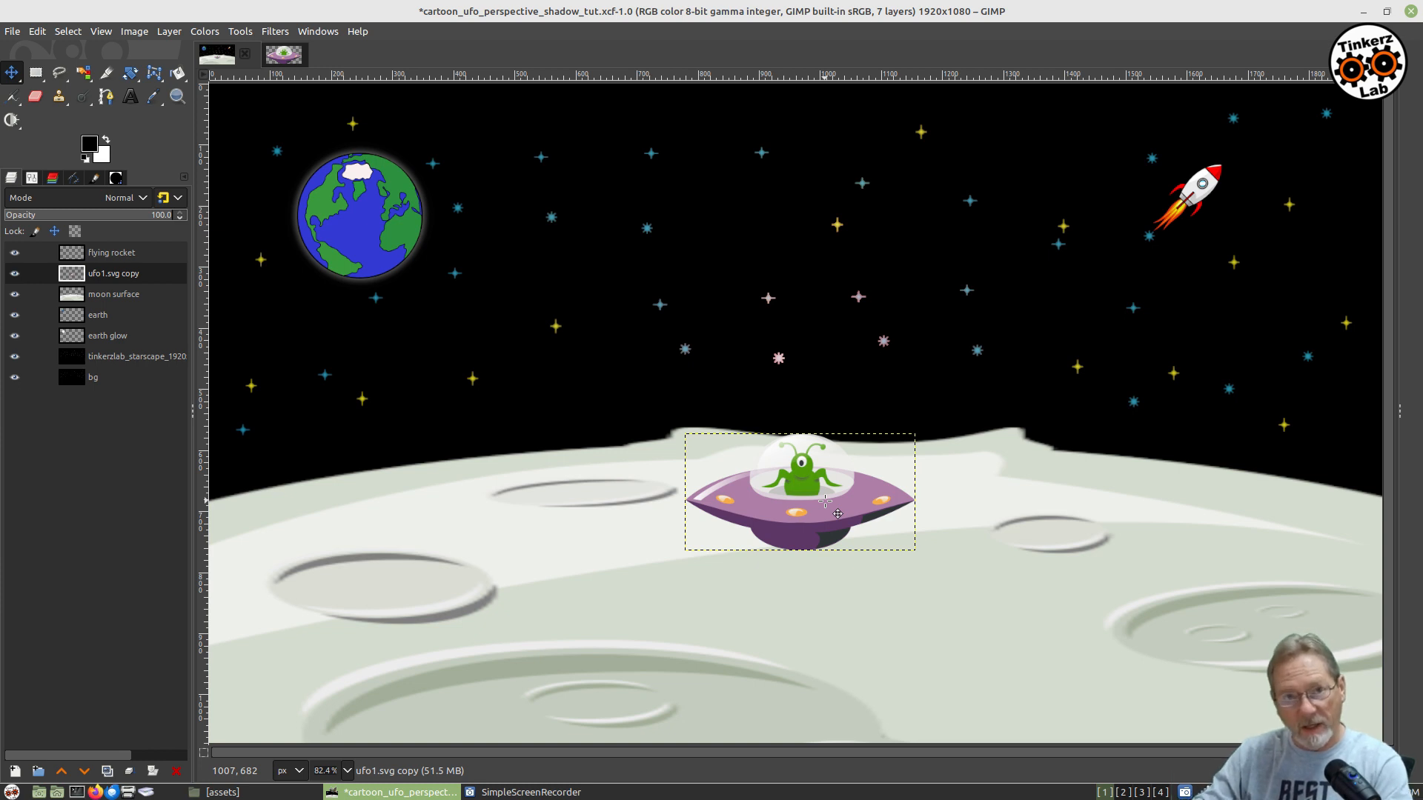
Rename the pasted UFO layer as ufo1
double_click(149, 274)
key(End)
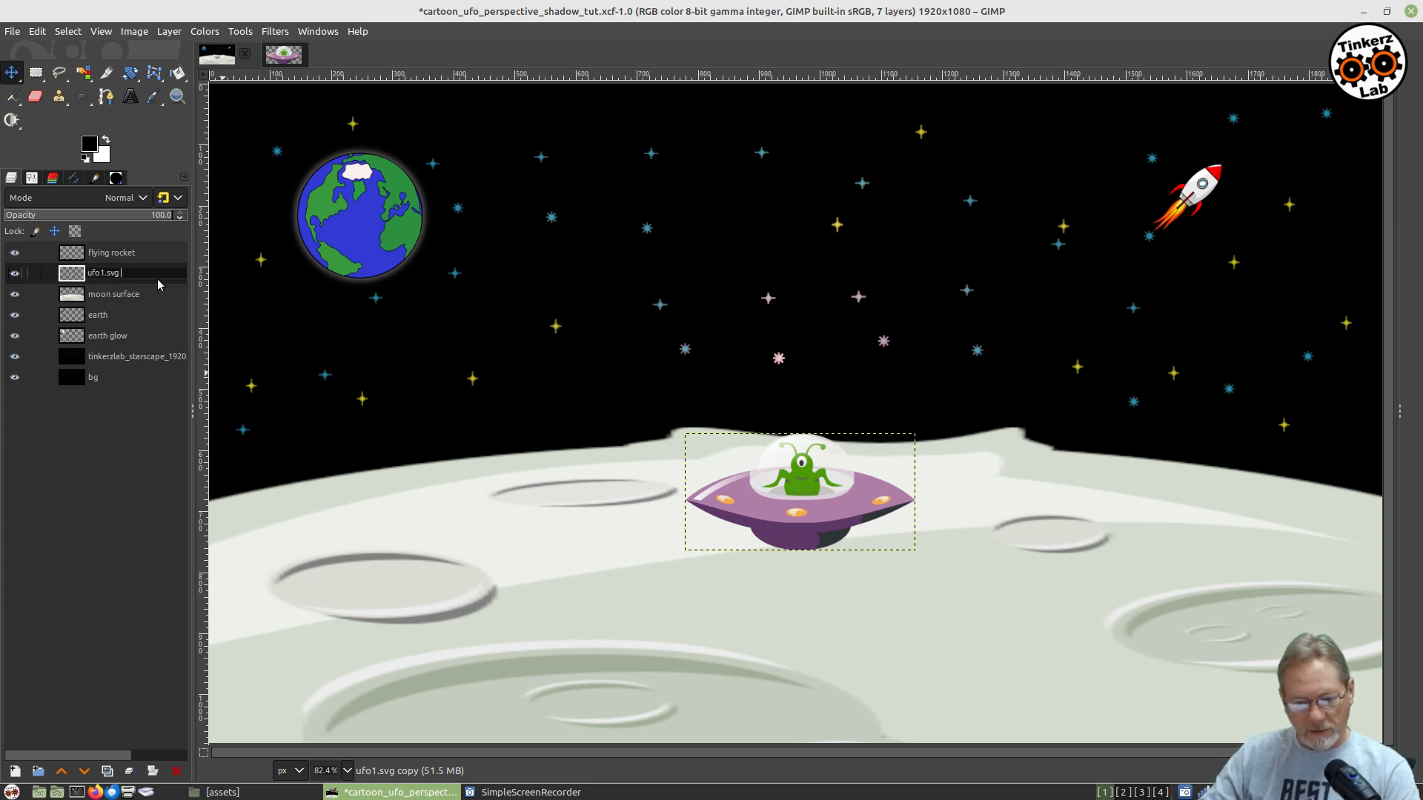
key(Return)
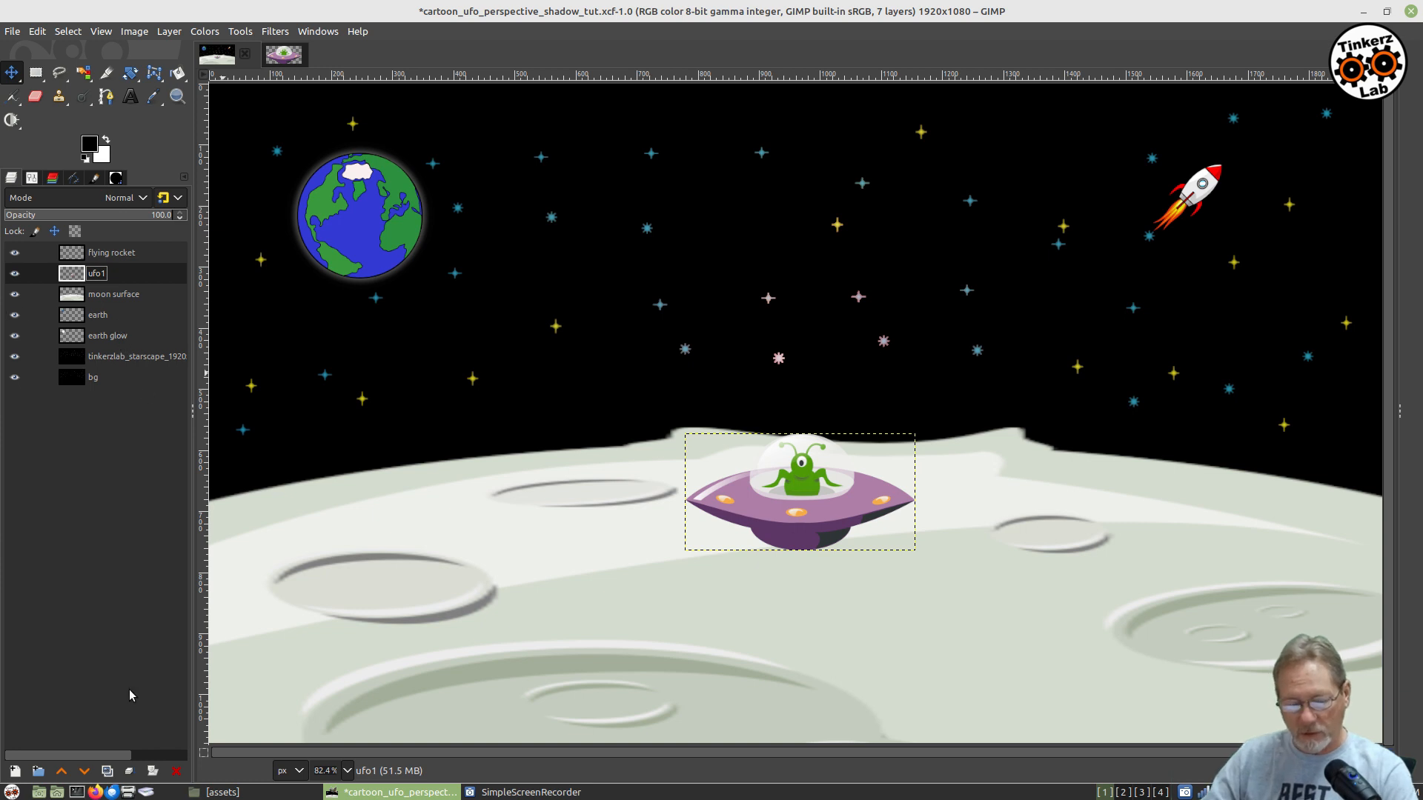
Duplicate the ufo1 layer and name the copy ufo1 shadow
click(106, 772)
double_click(128, 273)
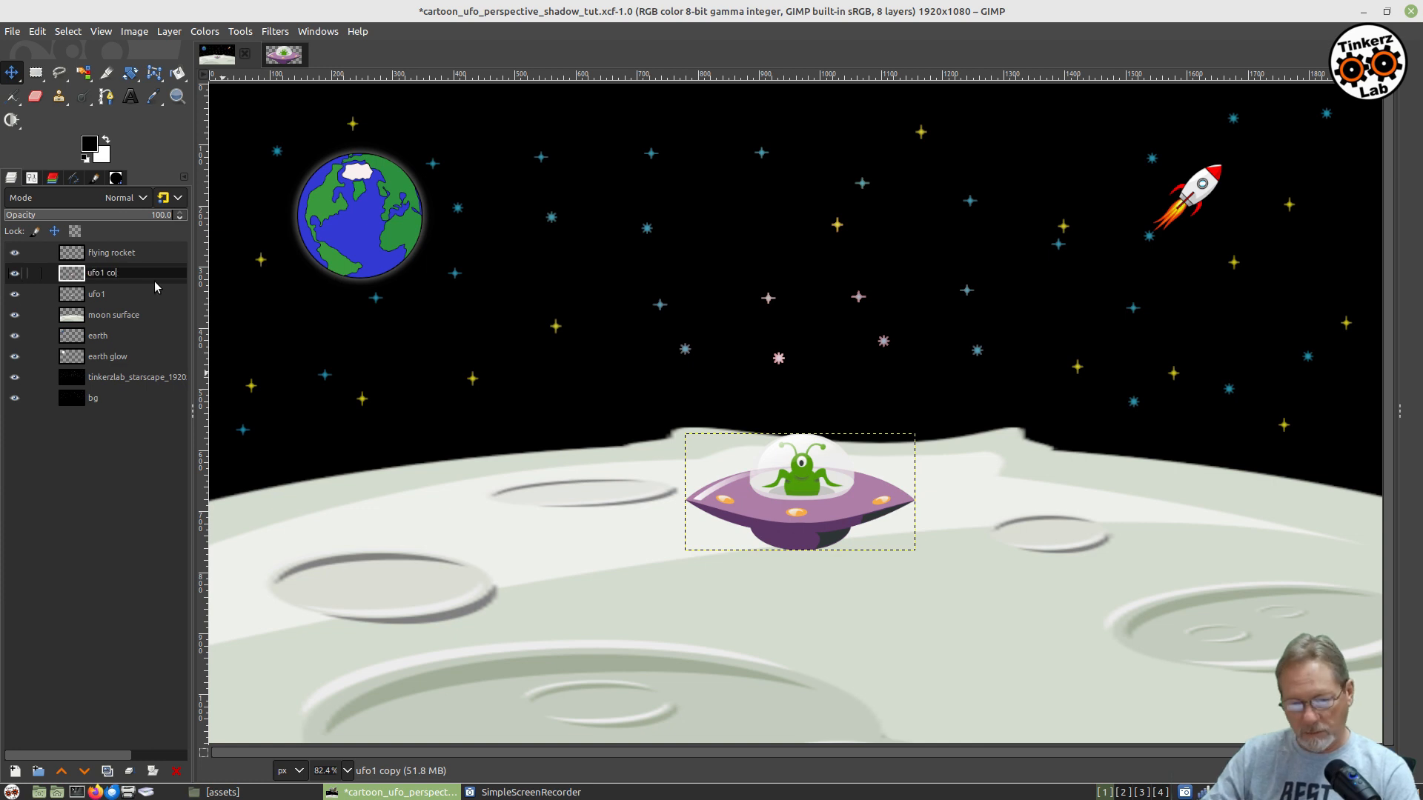
text(ufo1 shadow)
key(Return)
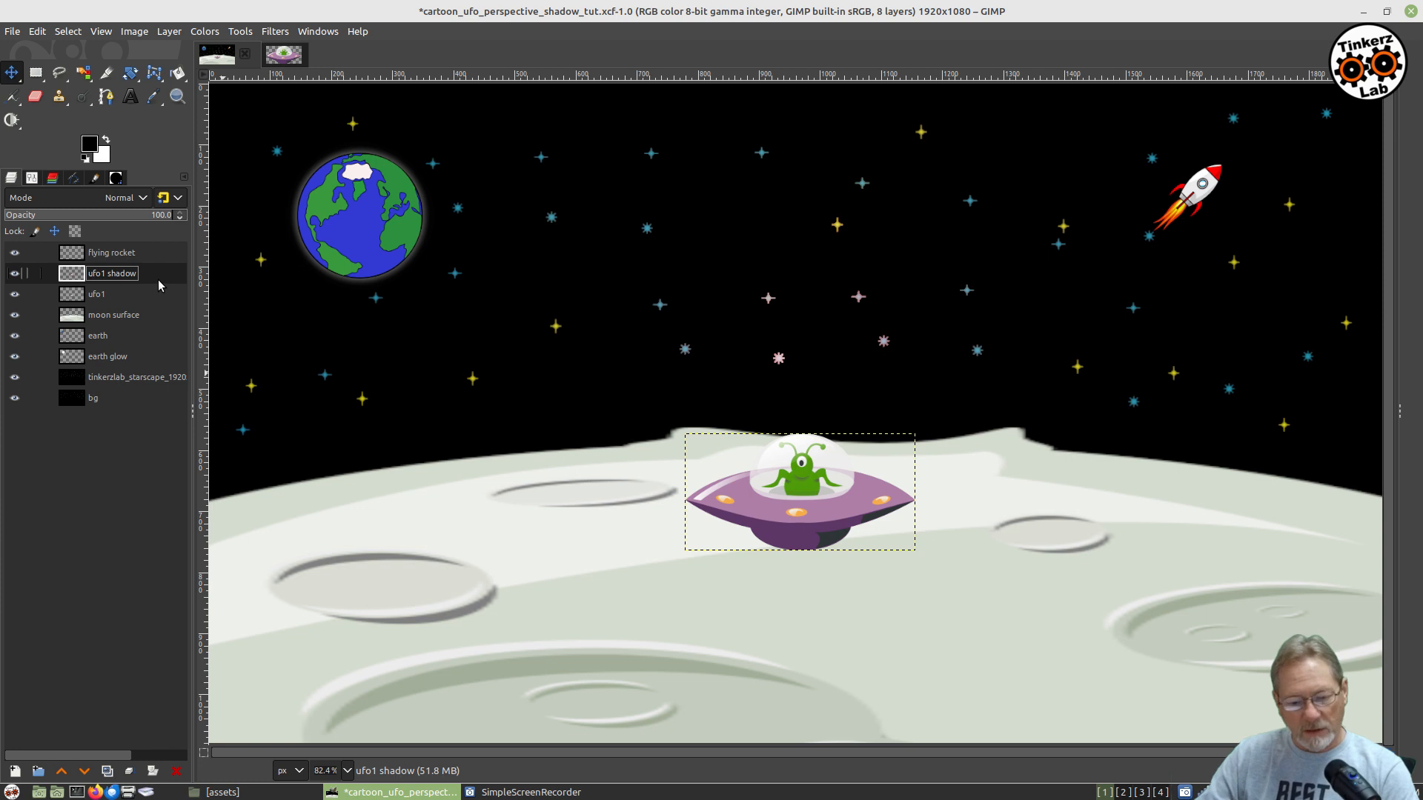
click(93, 295)
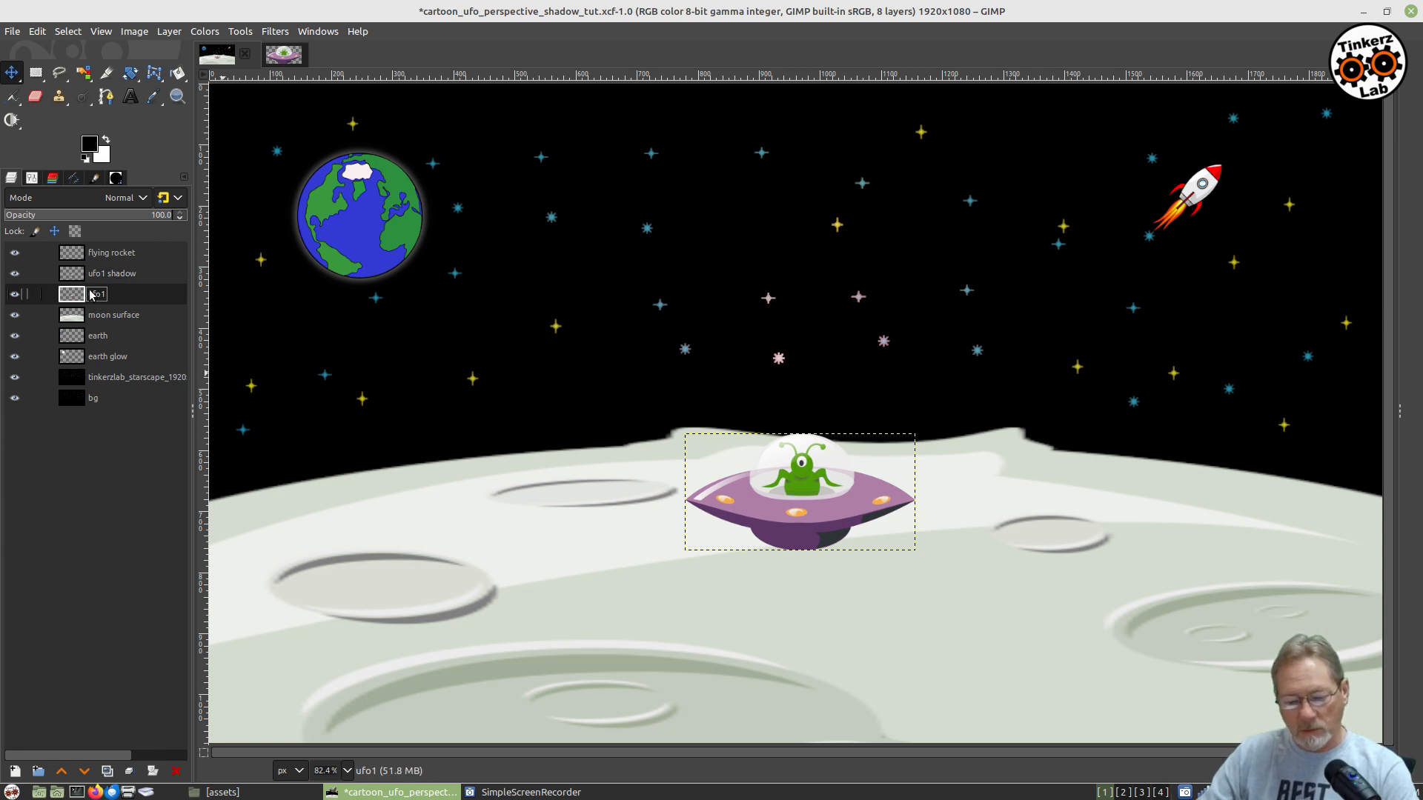
click(35, 232)
click(53, 232)
click(75, 232)
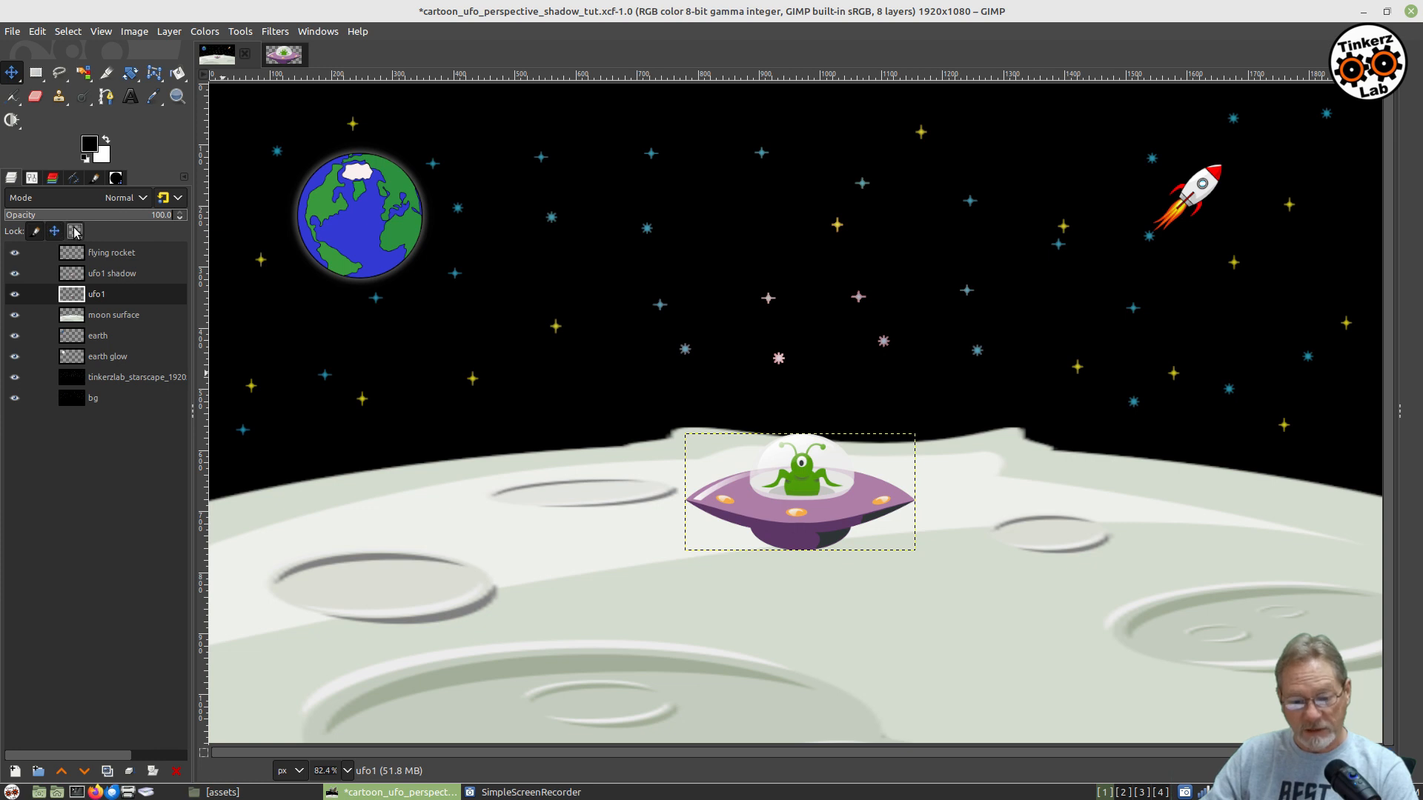
click(112, 316)
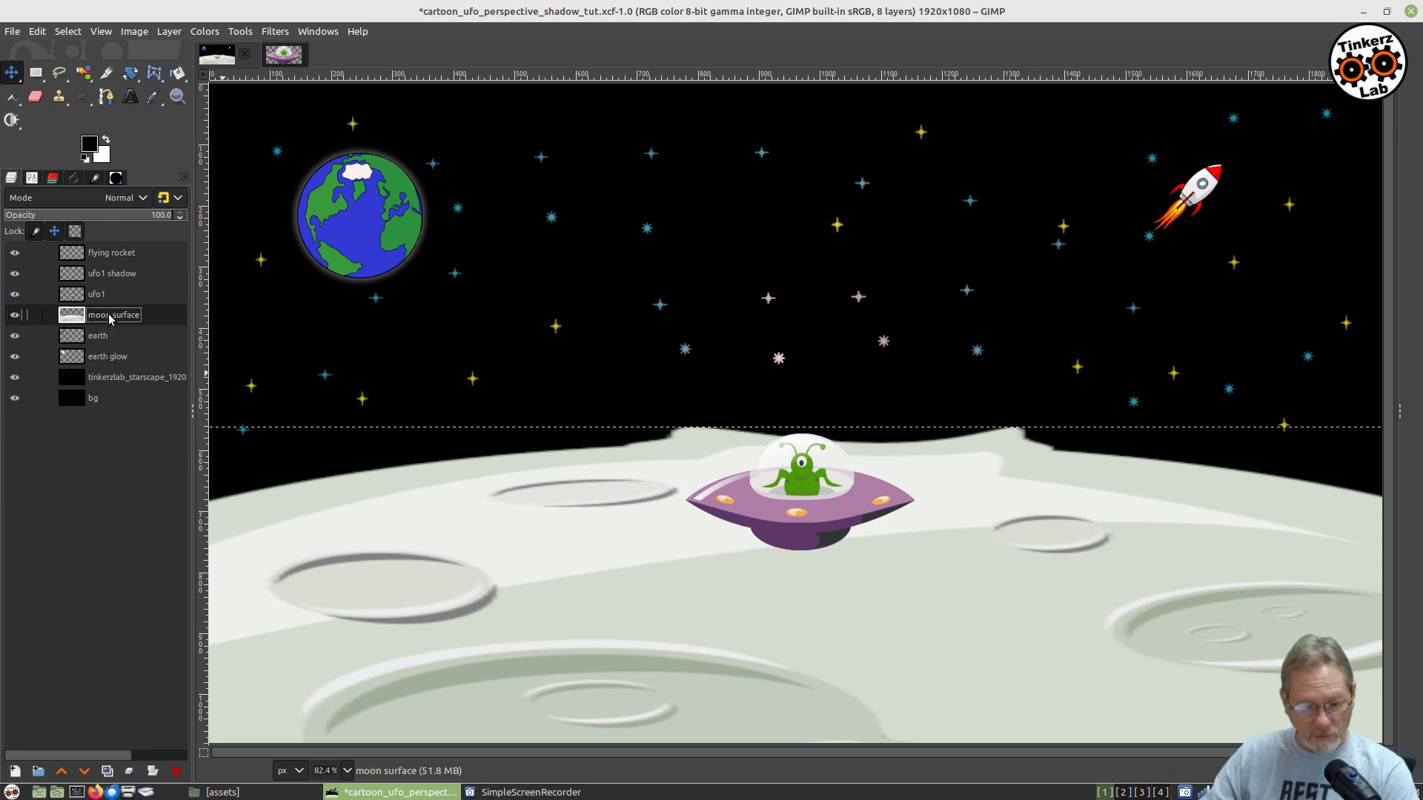
click(88, 296)
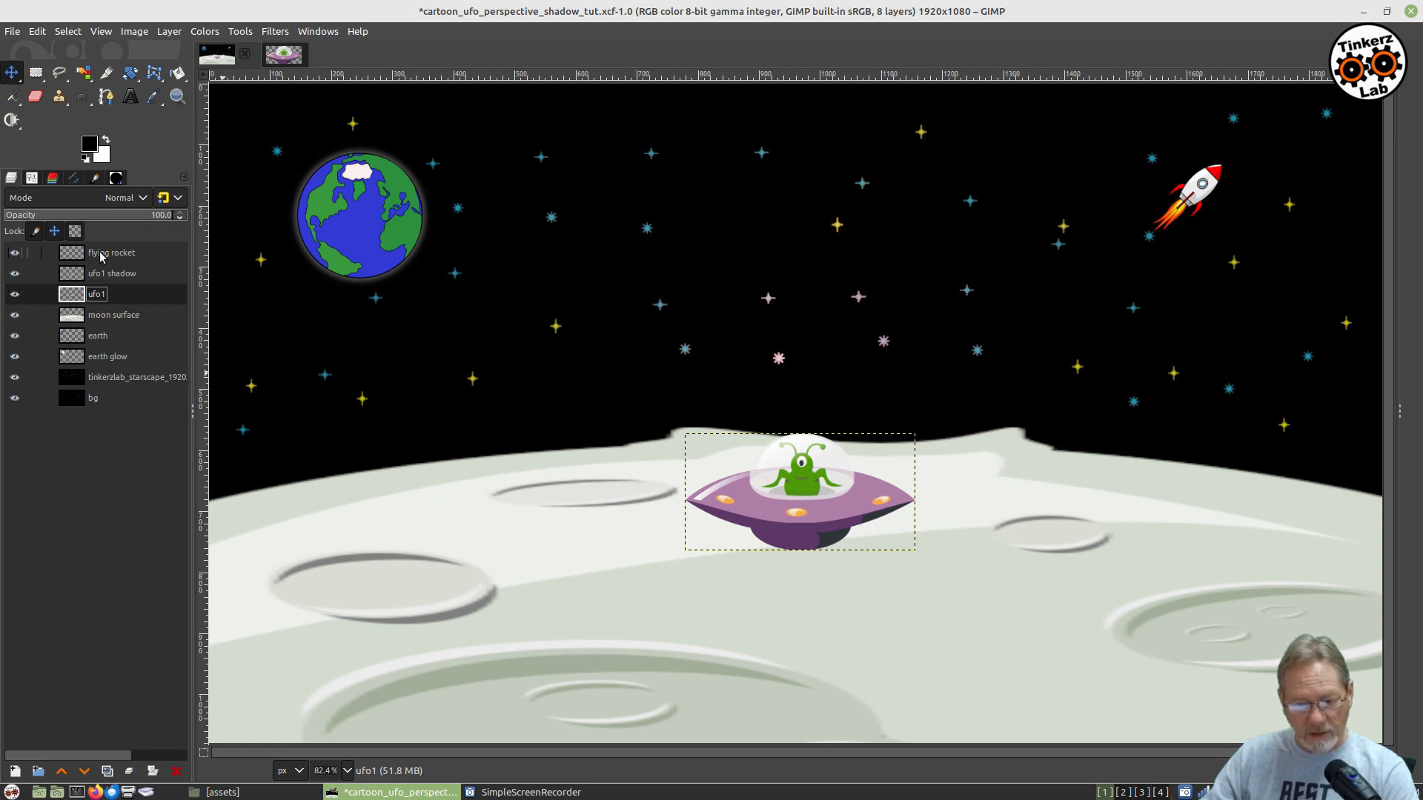
click(101, 256)
Desaturate the ufo1 shadow layer using the Luminance mode
click(102, 276)
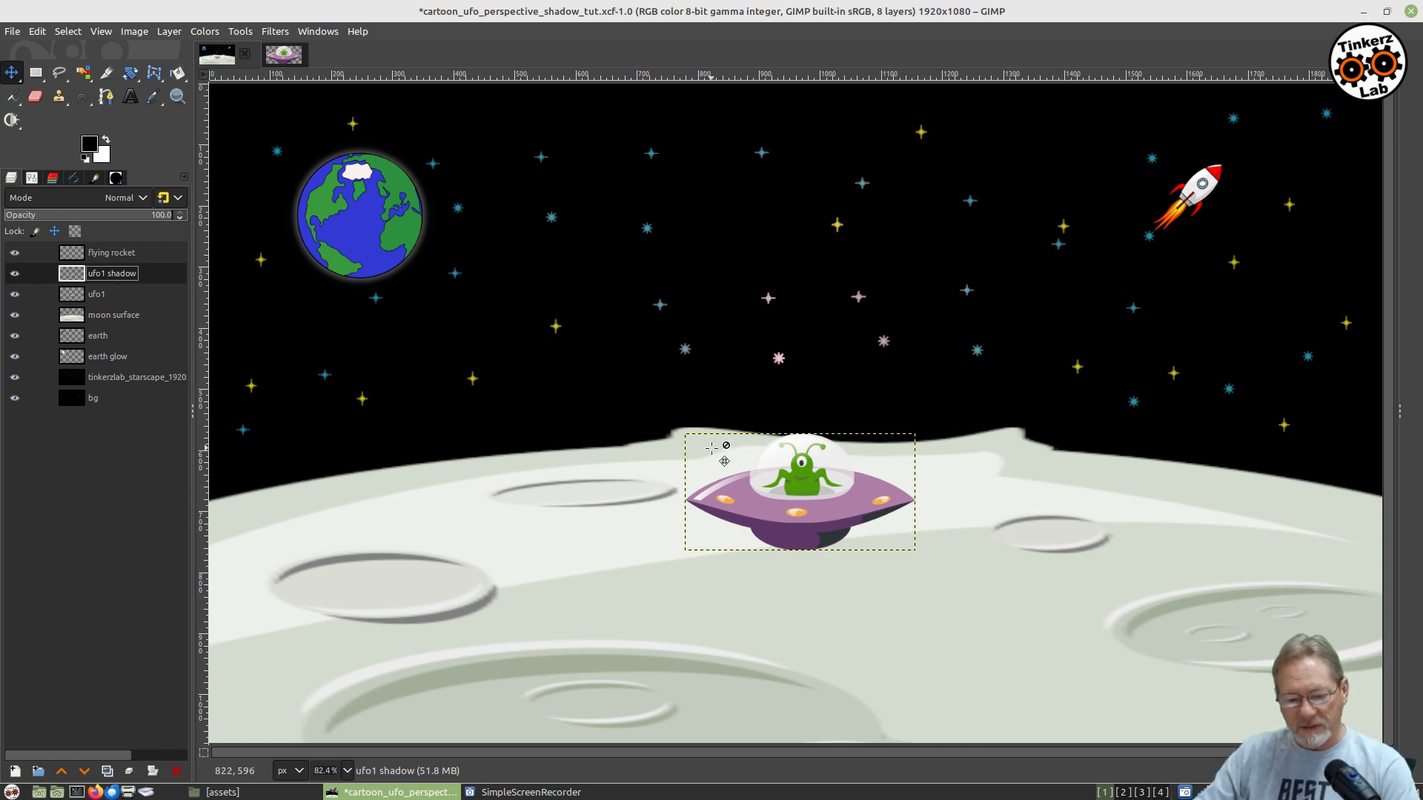
right_click(781, 509)
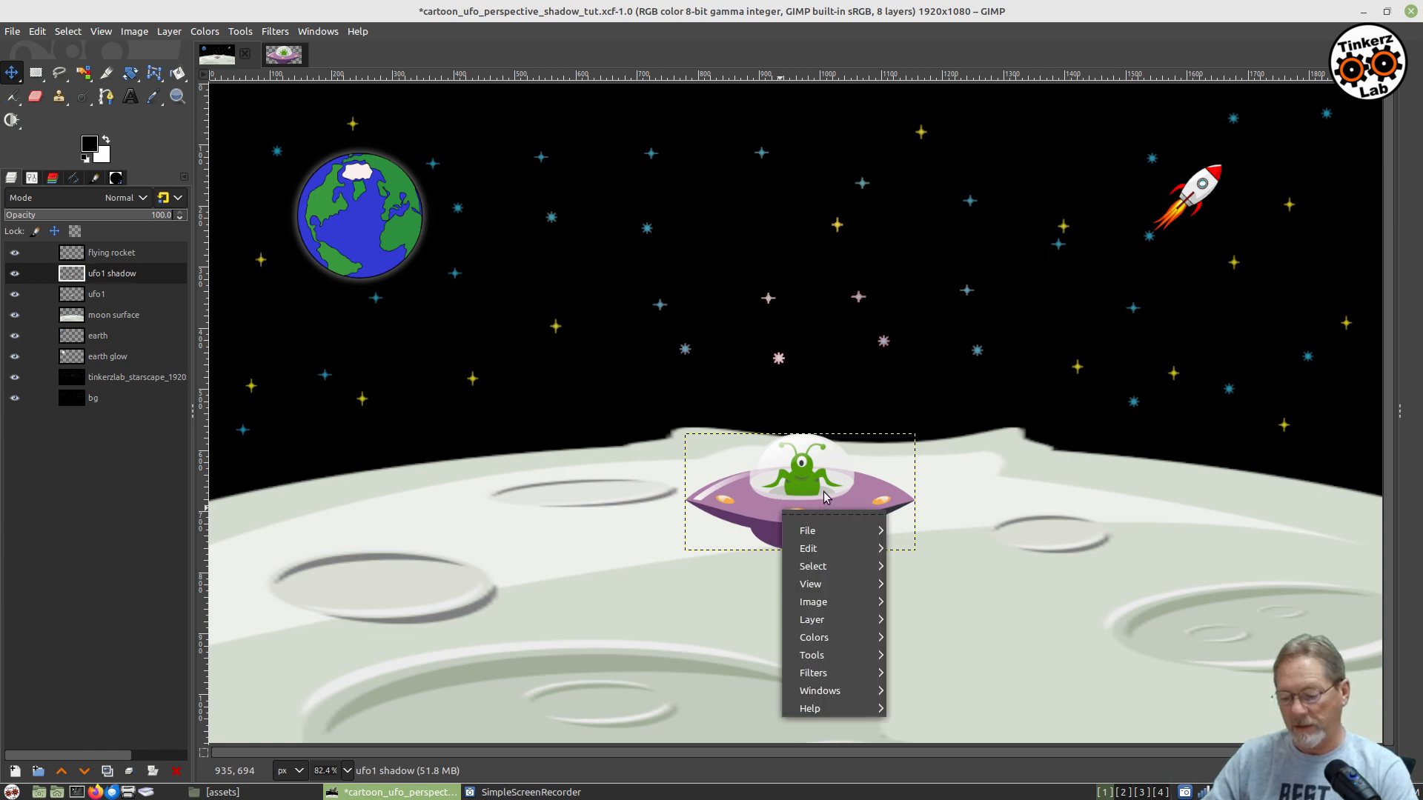
mouse_move(846, 642)
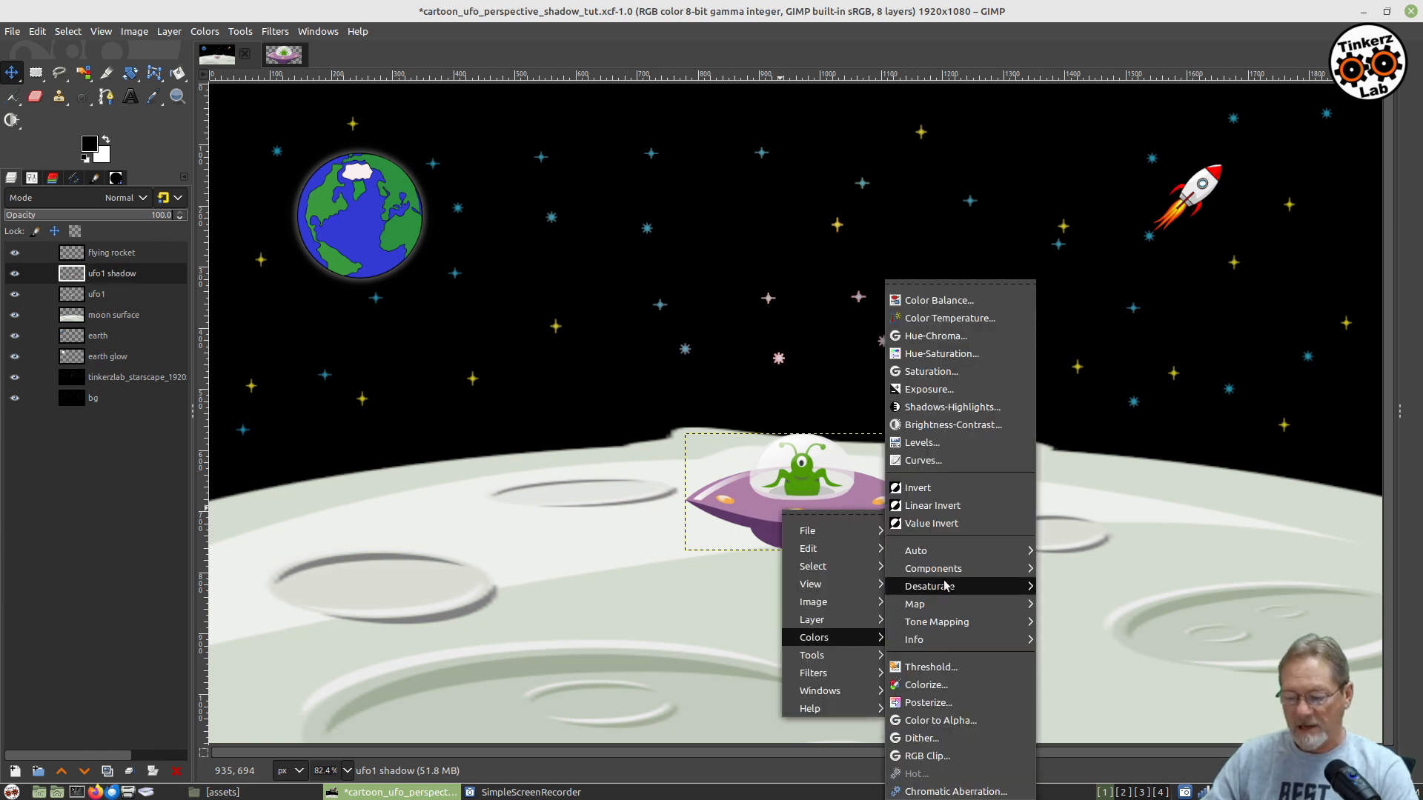
mouse_move(945, 586)
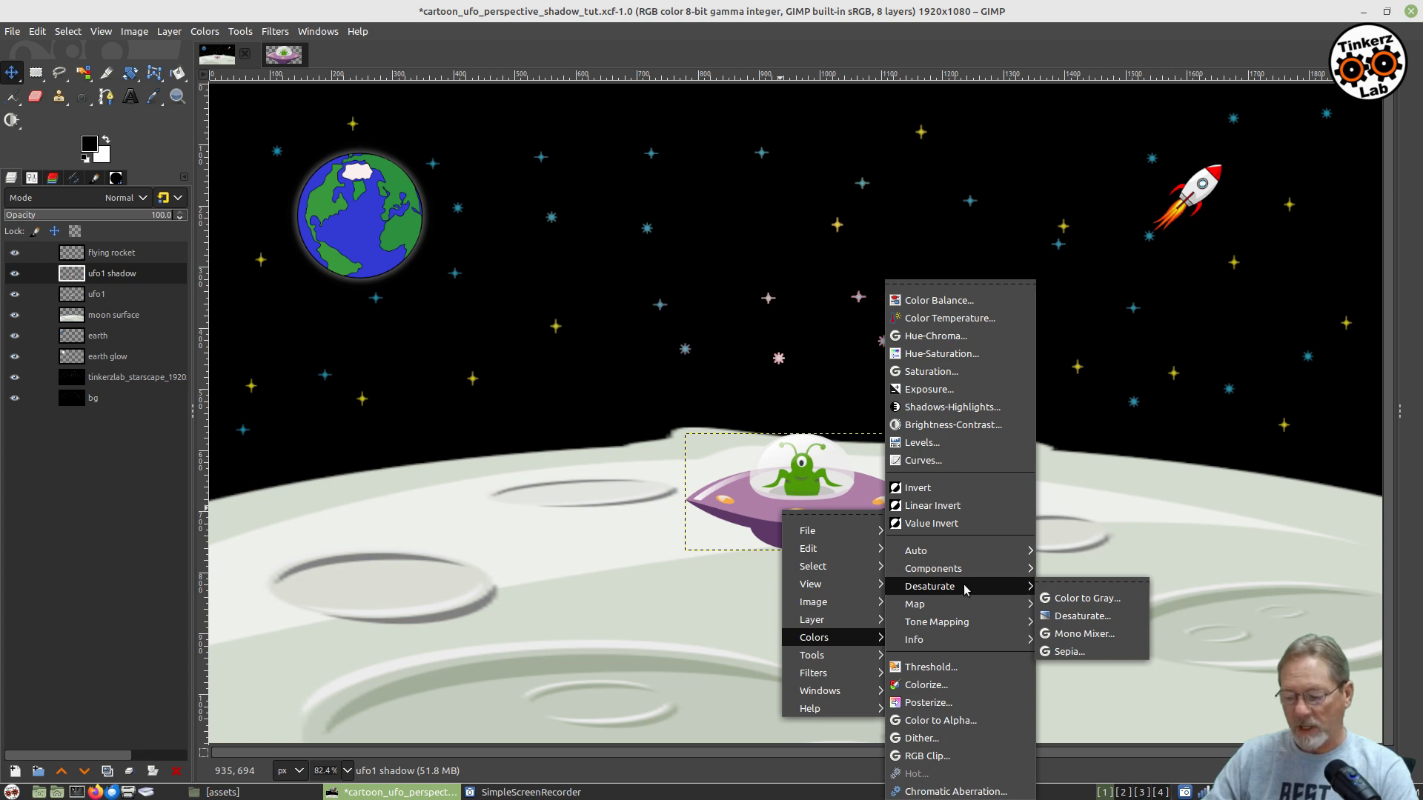
click(1079, 616)
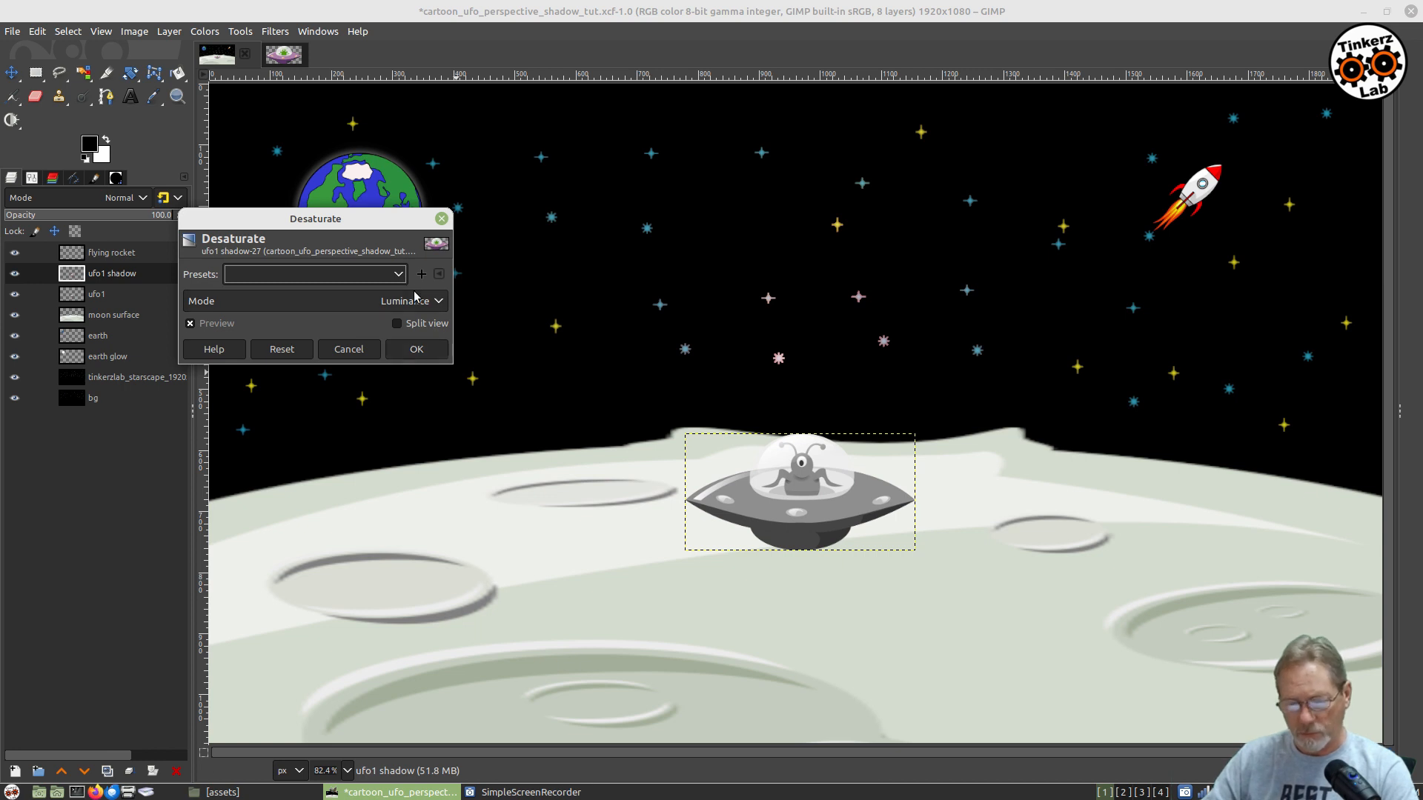
click(415, 349)
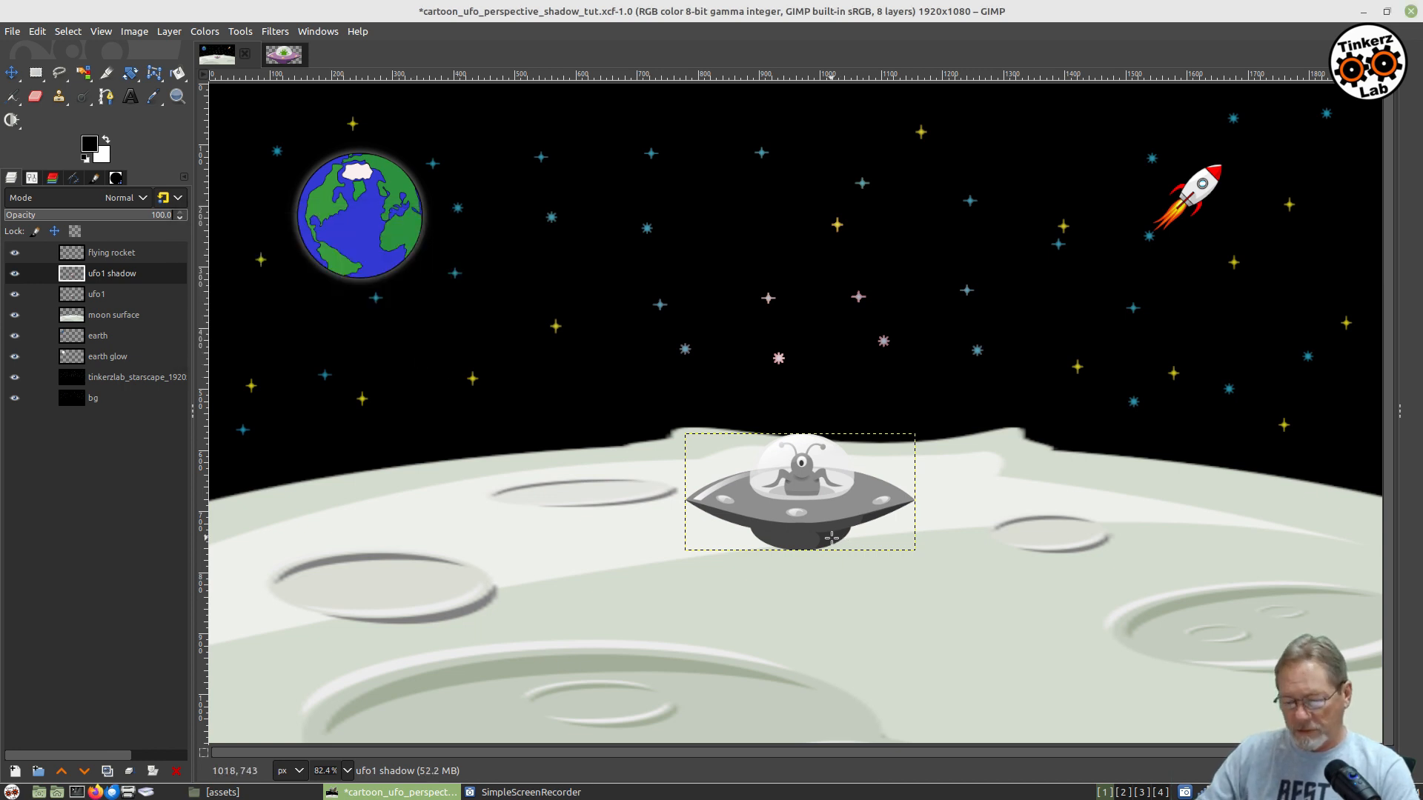
Adjust Brightness-Contrast on the ufo1 shadow layer with contrast at 127 and brightness at -127
right_click(785, 483)
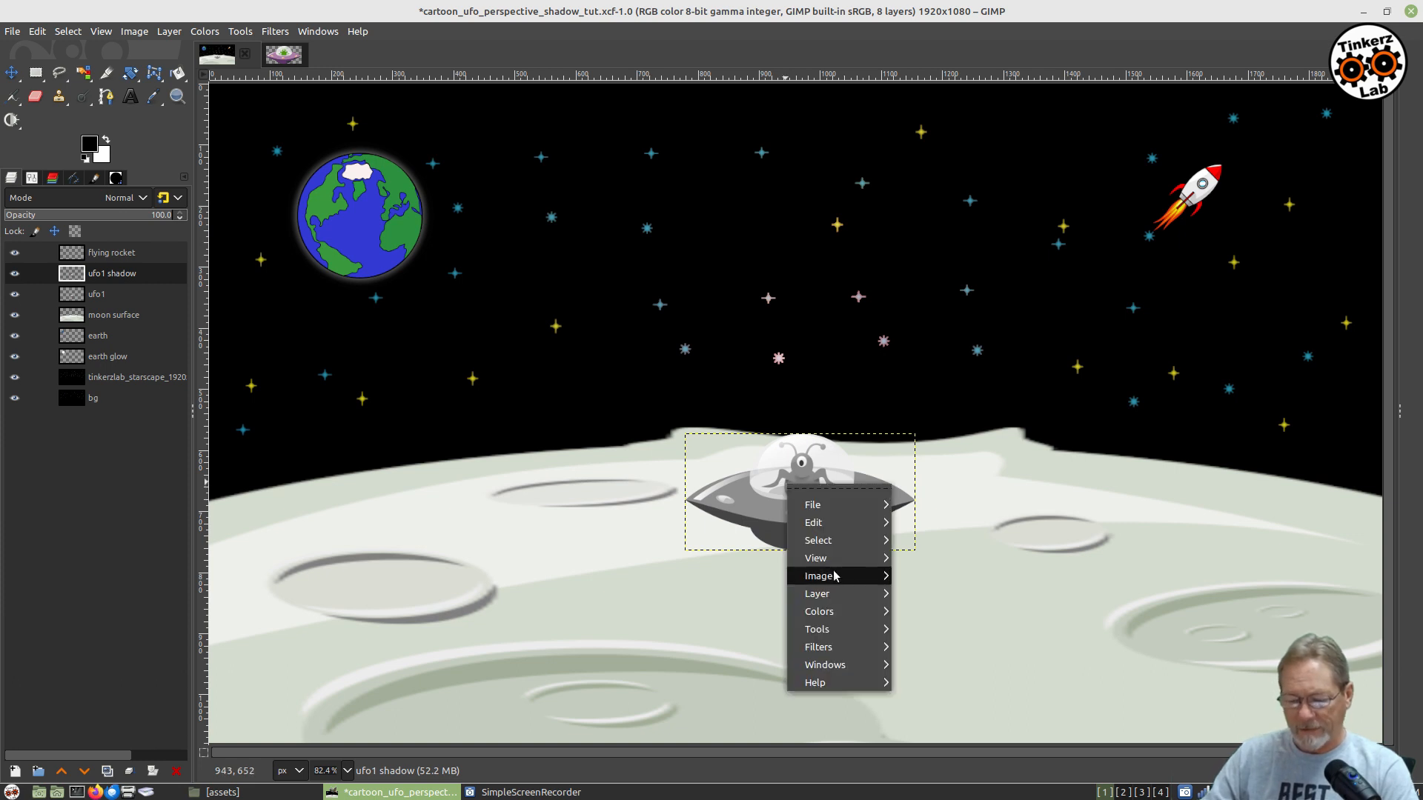
mouse_move(835, 612)
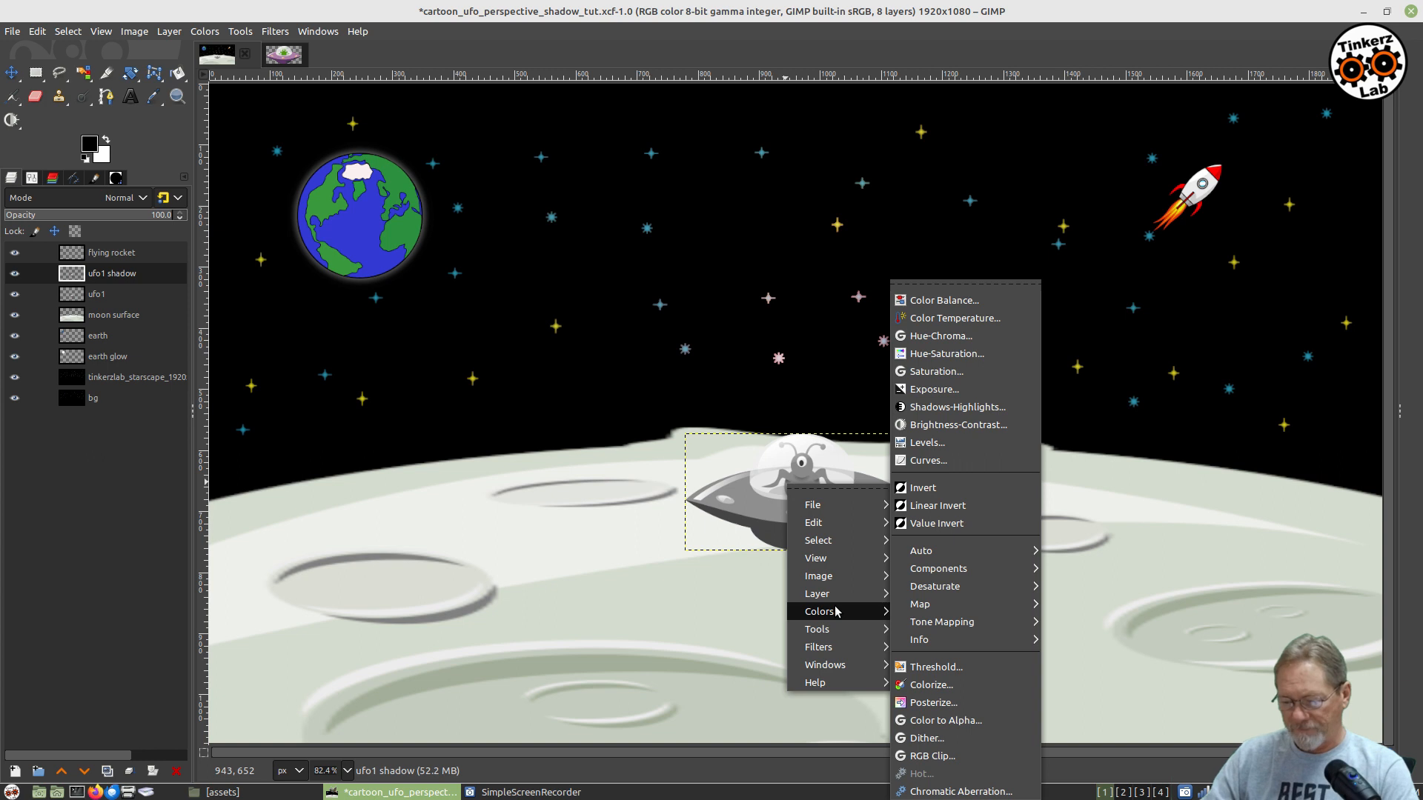
click(980, 426)
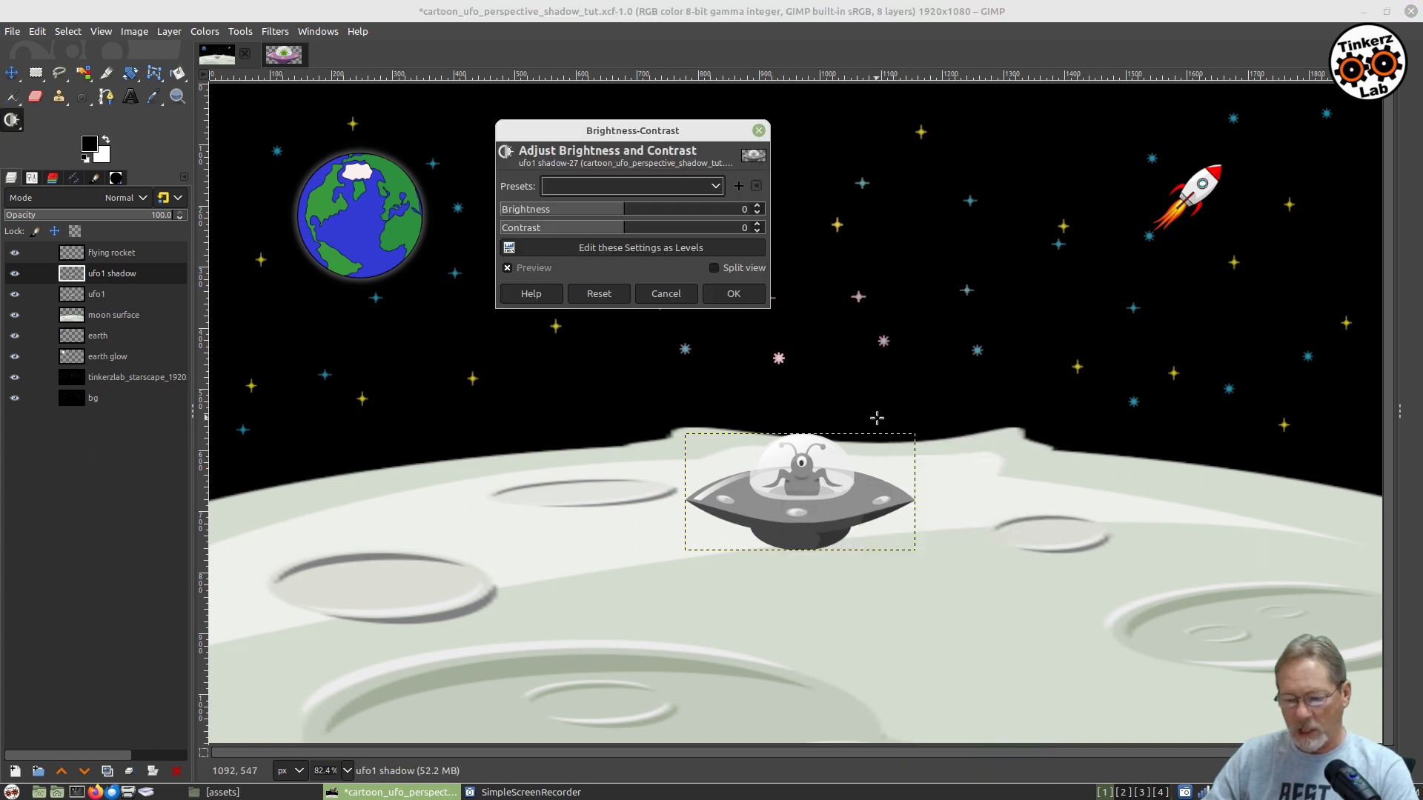
drag(615, 226, 879, 220)
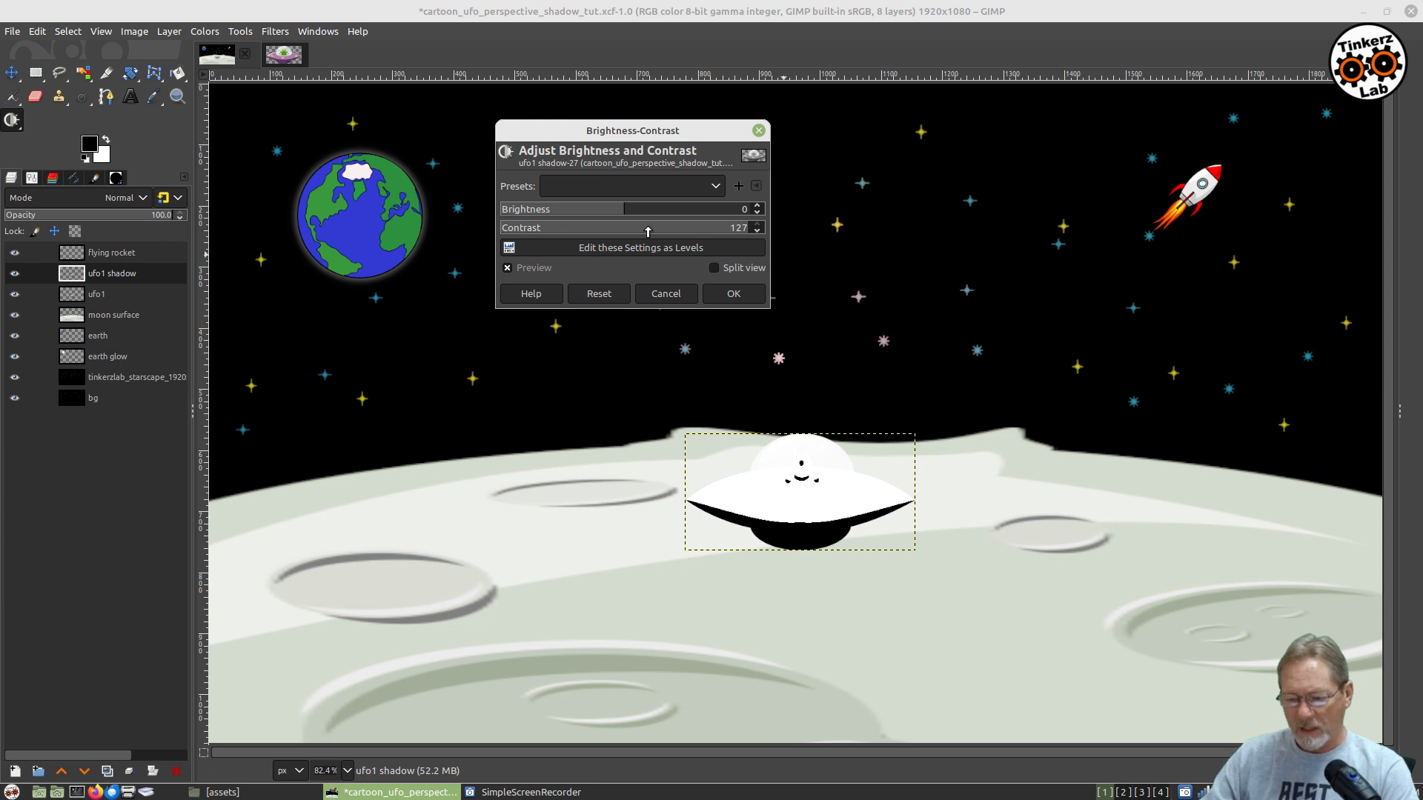
click(618, 210)
drag(618, 209, 495, 214)
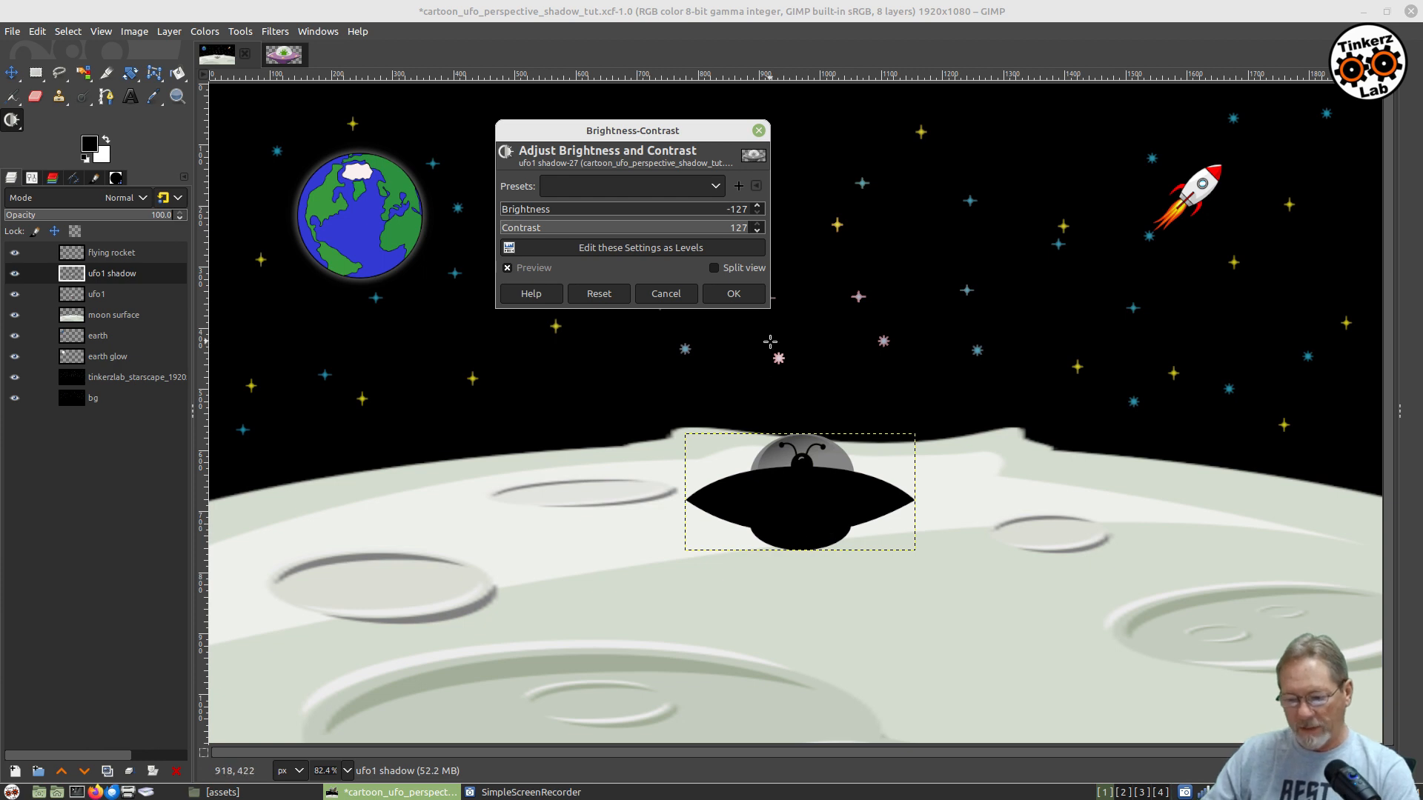
click(743, 296)
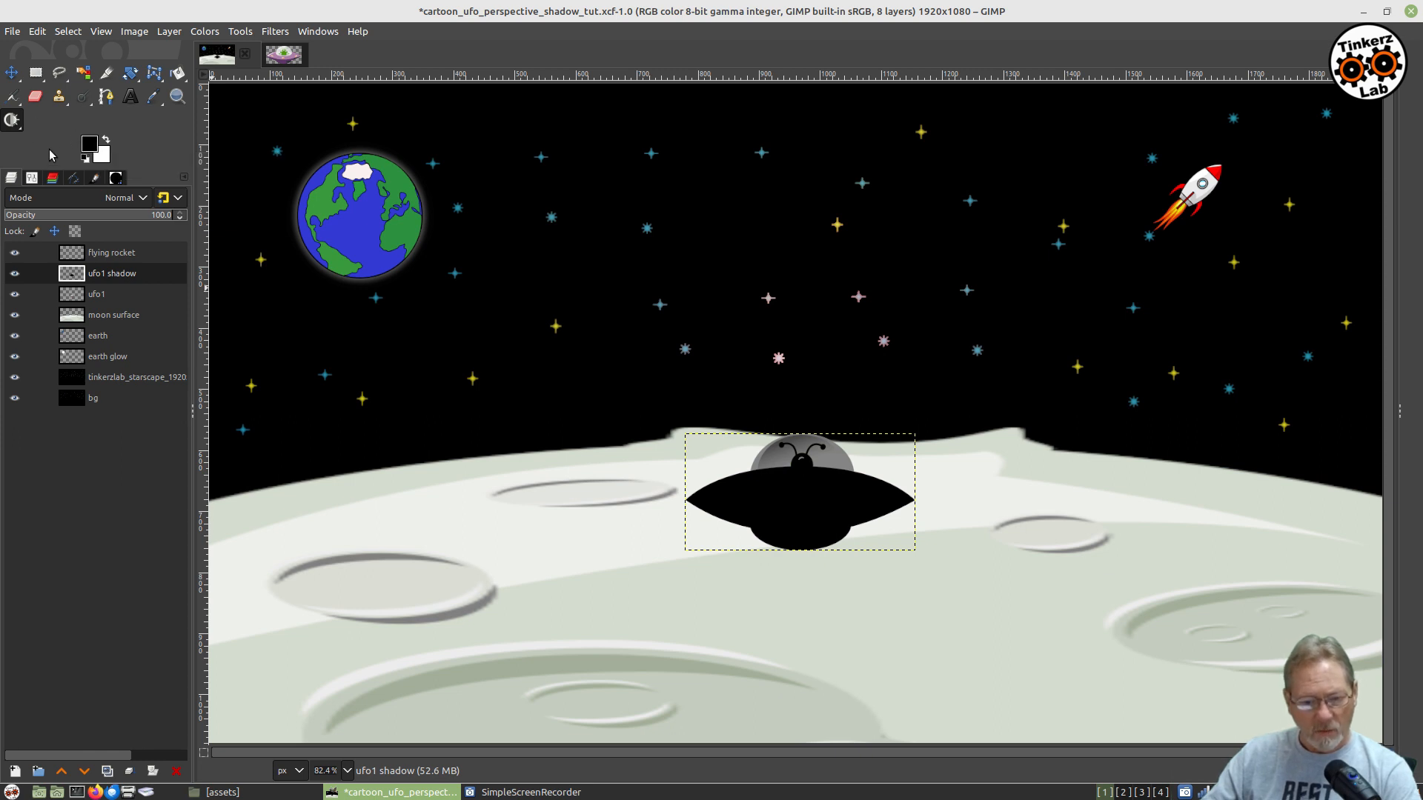
Paint over the alien's eye in black with the Pencil tool on the ufo1 shadow layer
right_click(10, 100)
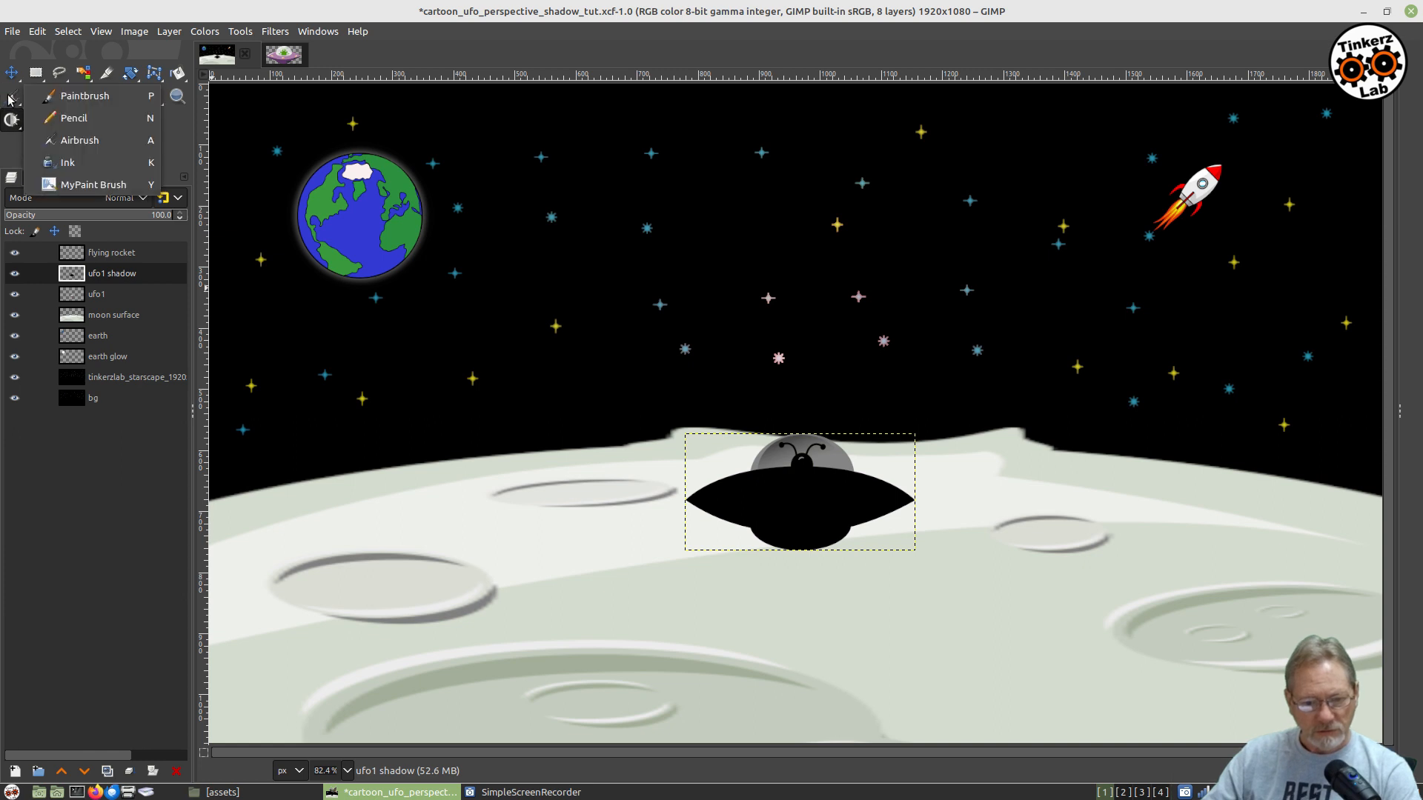
click(64, 118)
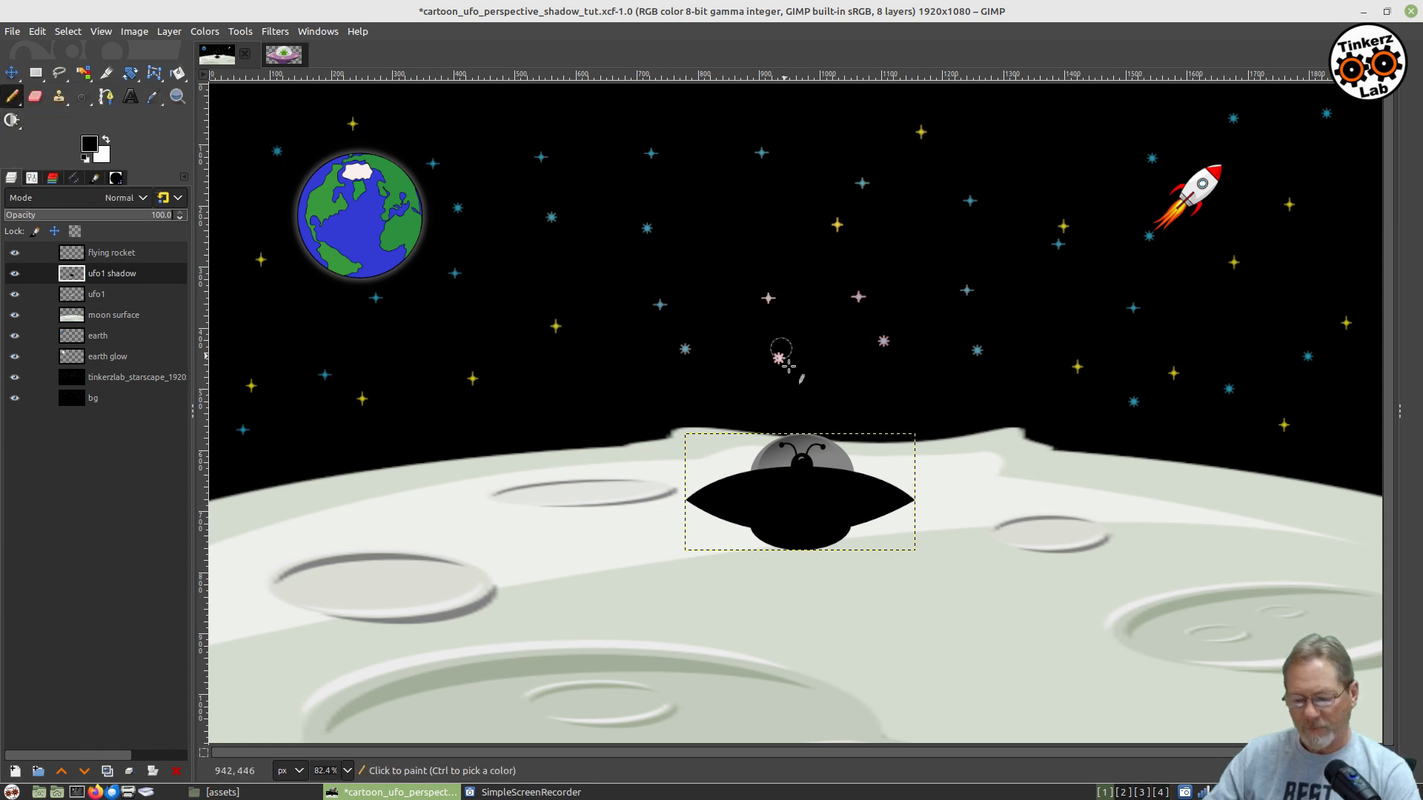
click(803, 464)
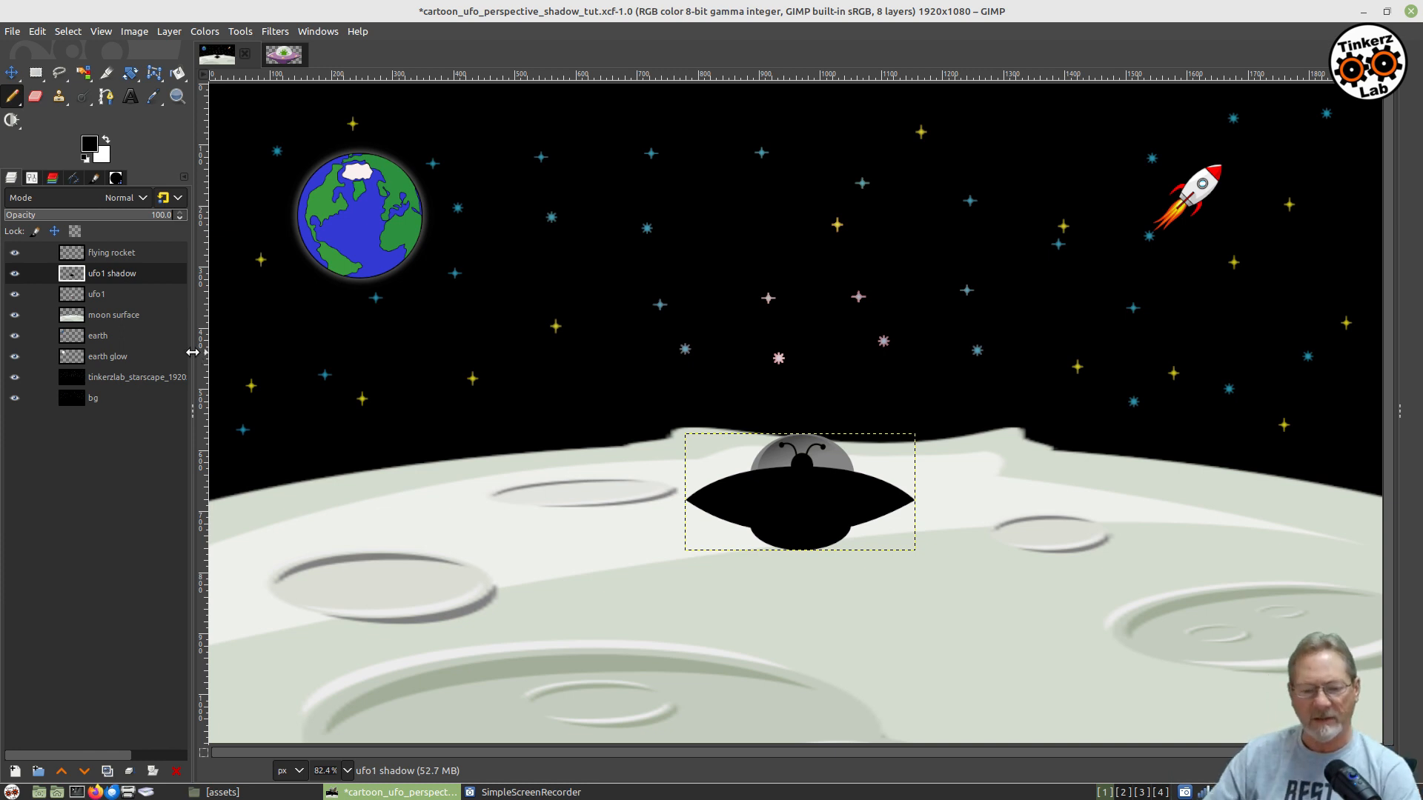
click(14, 72)
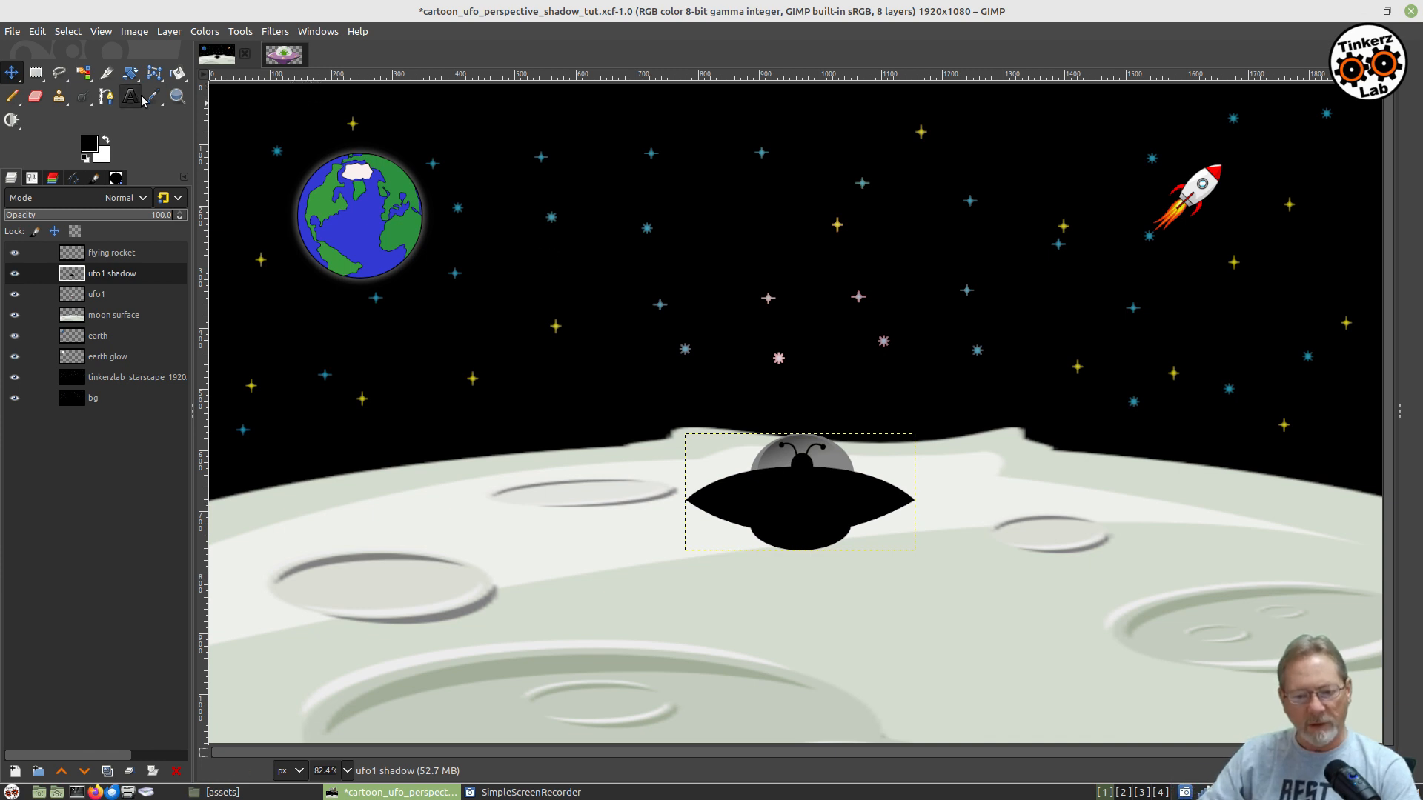
Close the separate UFO image and tilt the ufo1 shadow layer with 3D Transform to about -107° in X, -4° in Y and 2° in Z
click(131, 74)
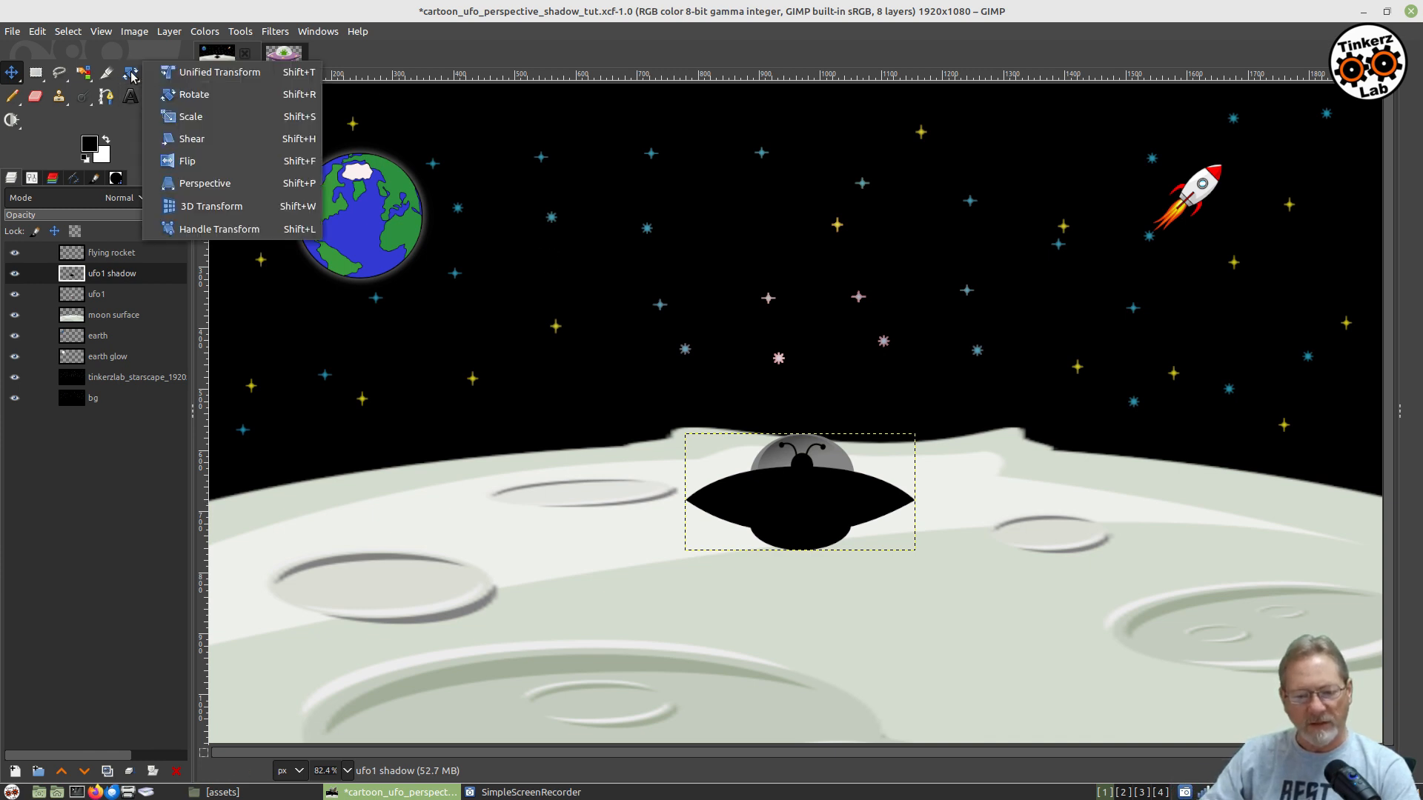
click(211, 206)
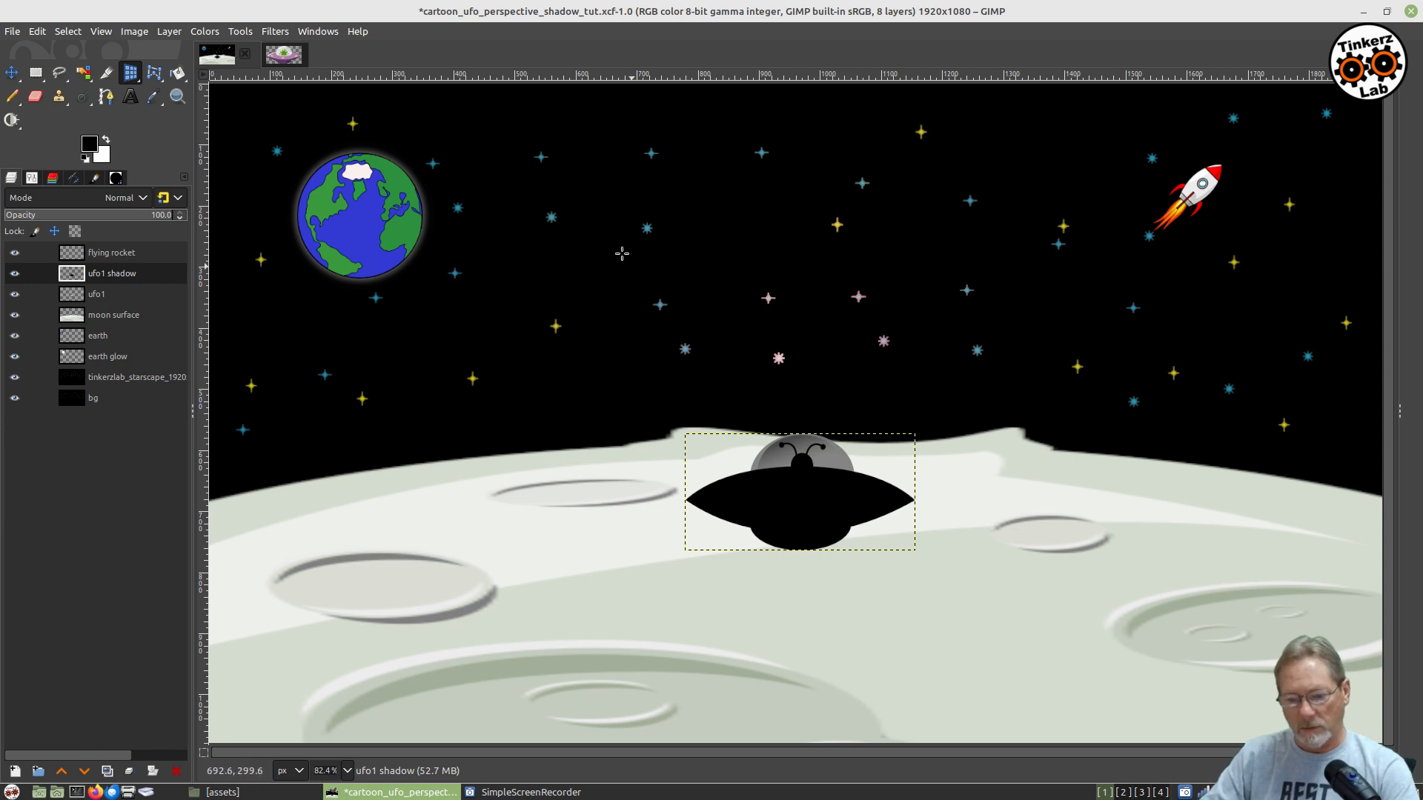
click(281, 52)
click(312, 53)
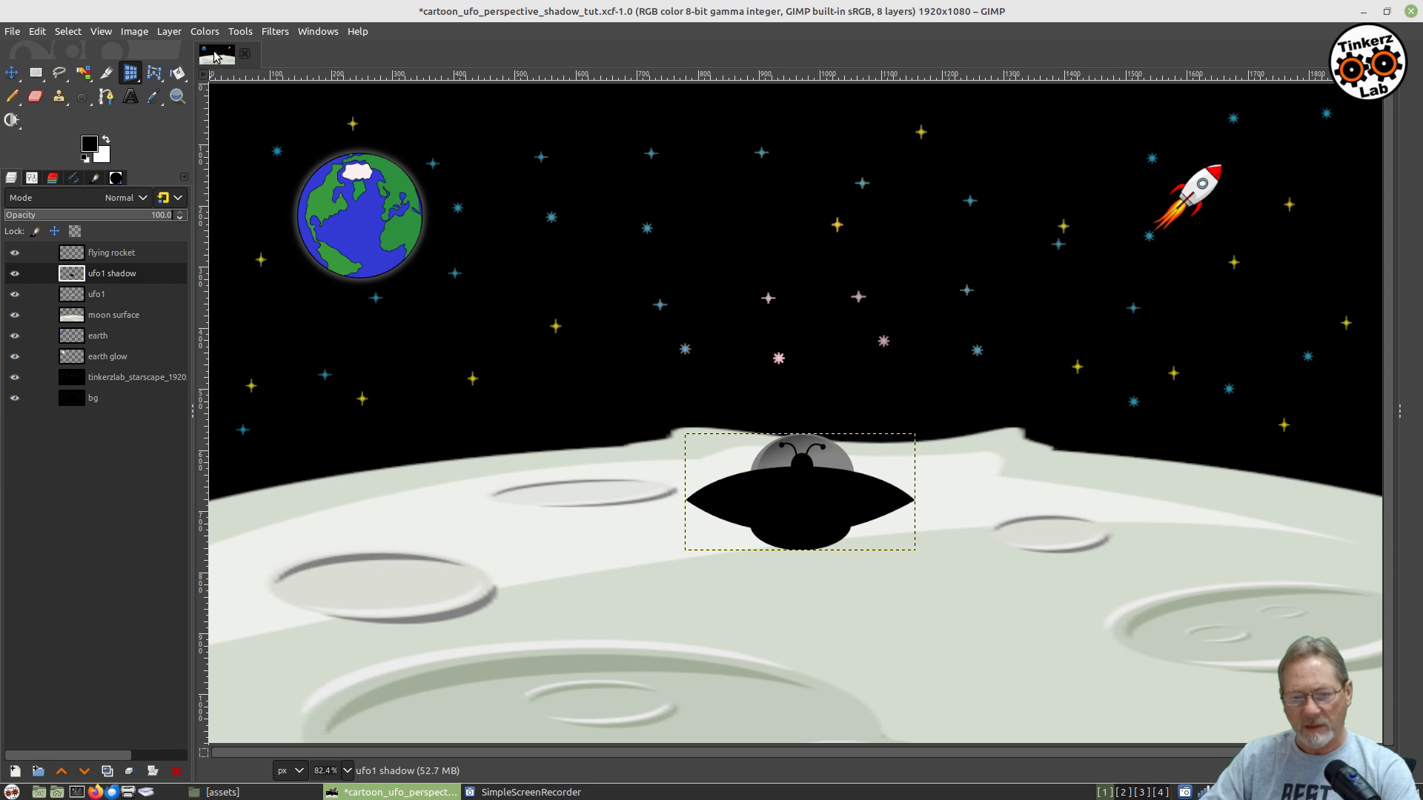
click(801, 450)
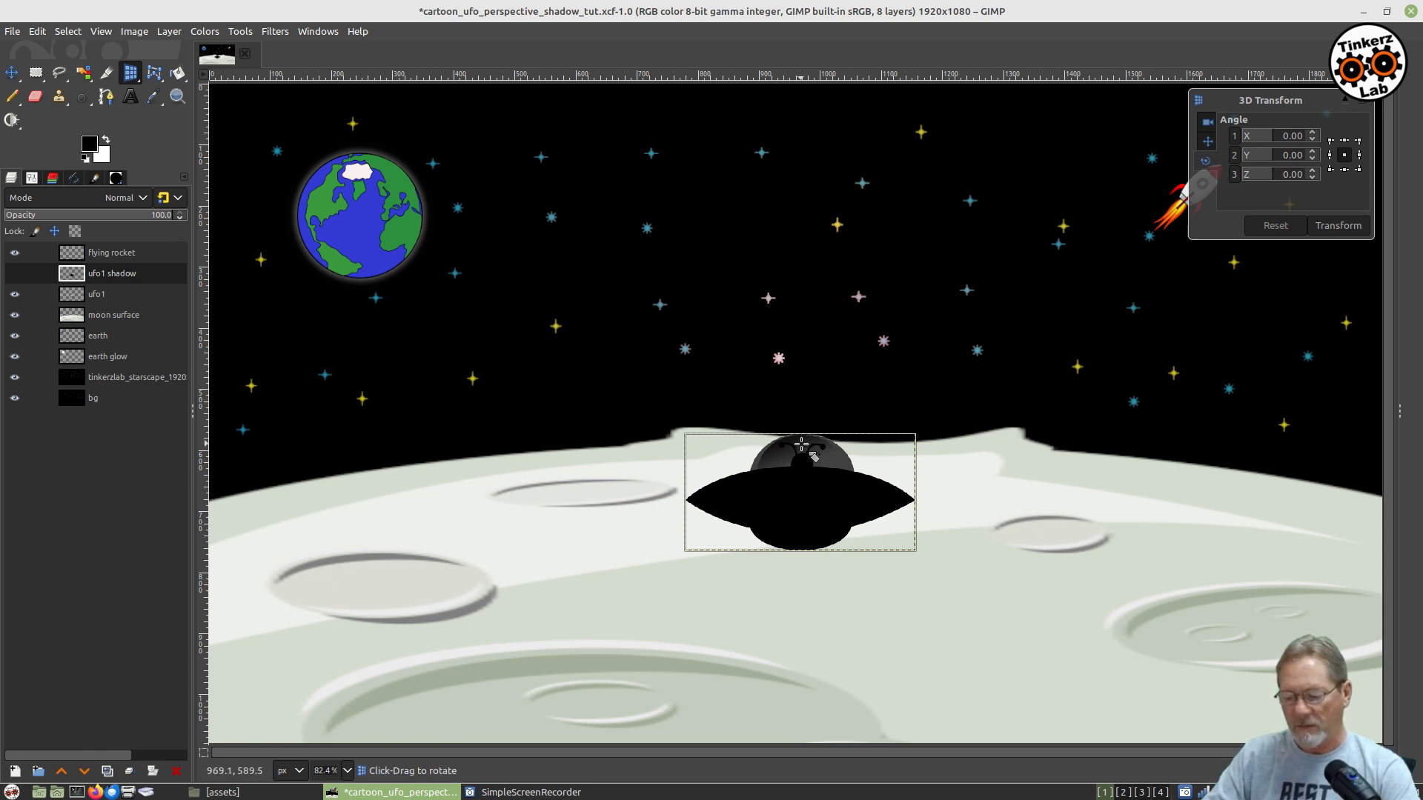
drag(802, 445, 800, 664)
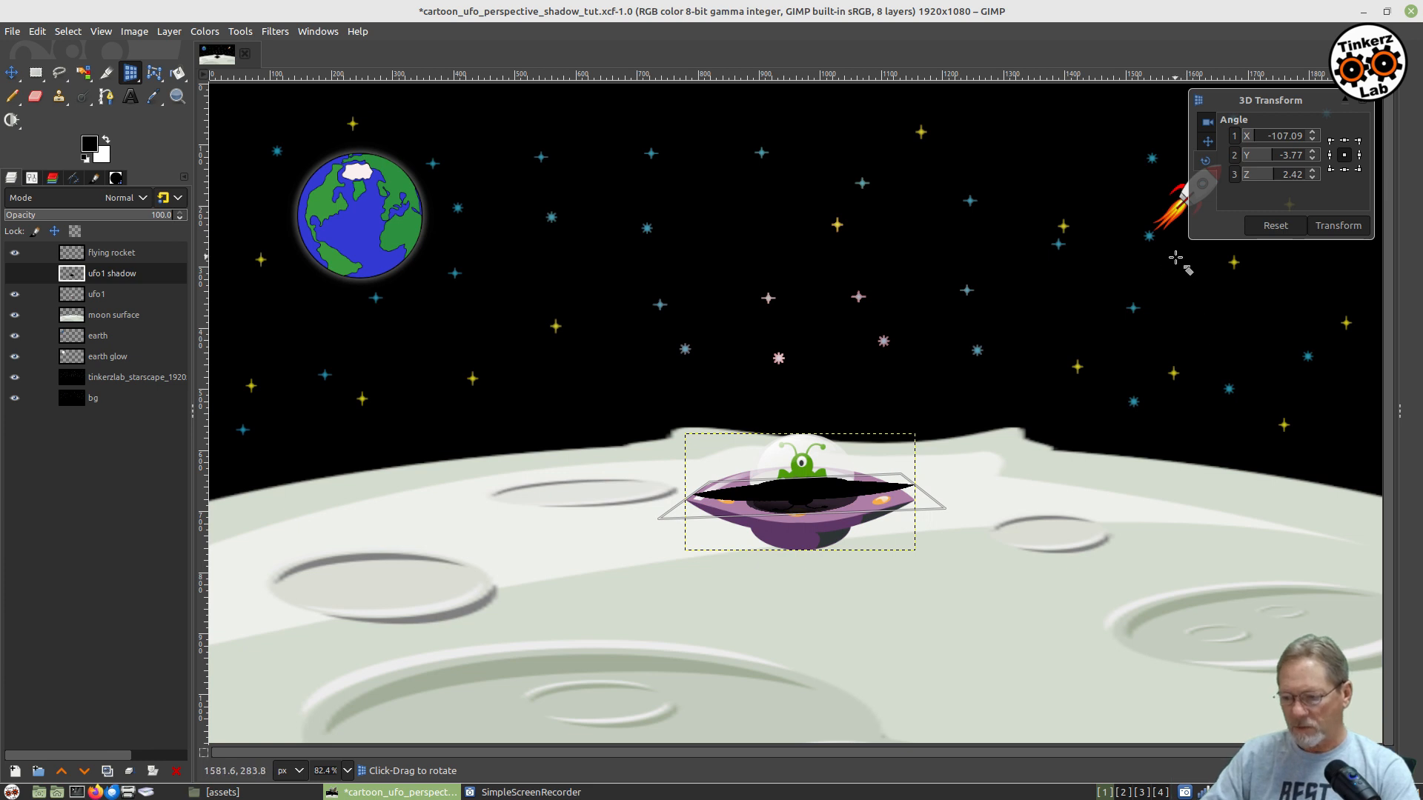
Offset the shadow by 110 px in Y, set its Y angle to 33.23, and apply the 3D transform
click(1206, 144)
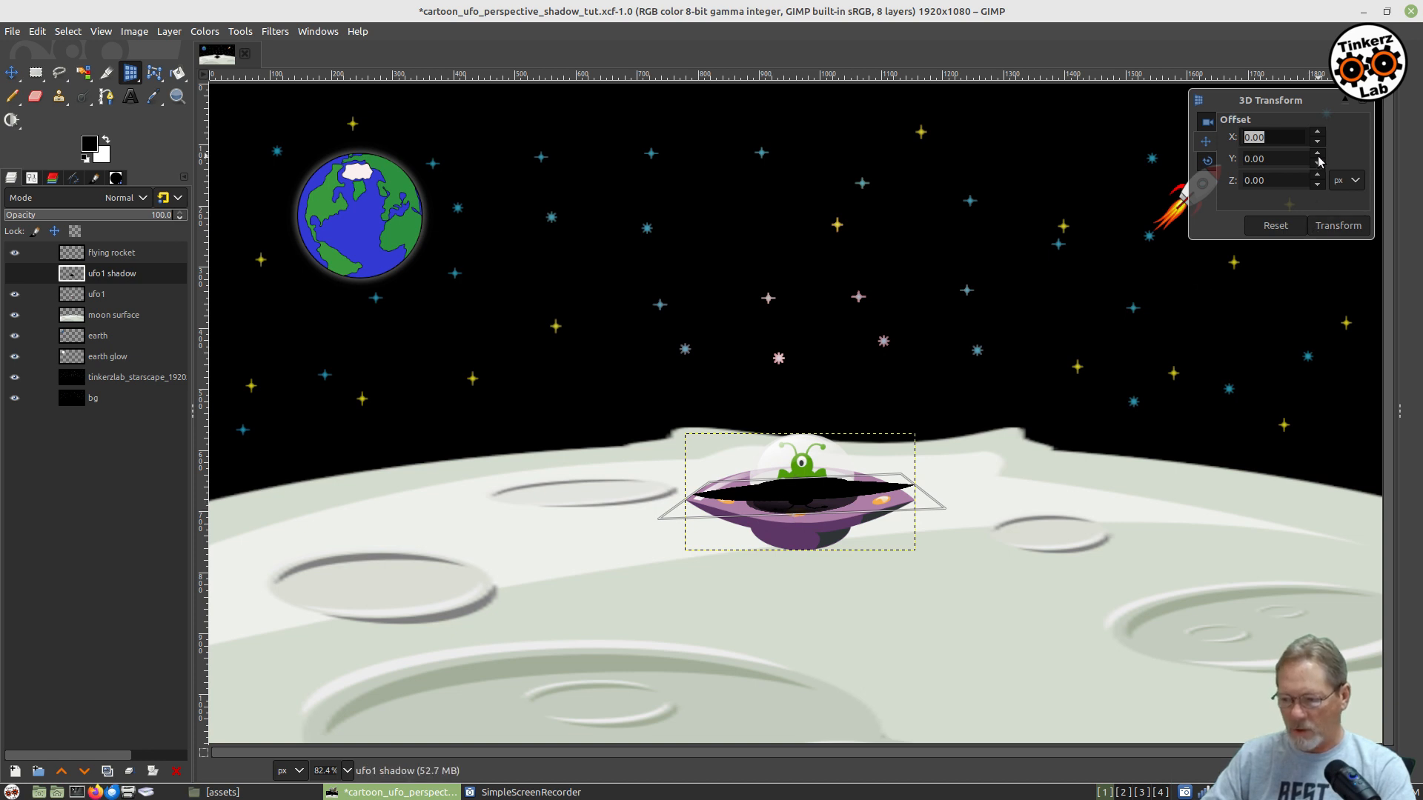
drag(1318, 158, 1318, 158)
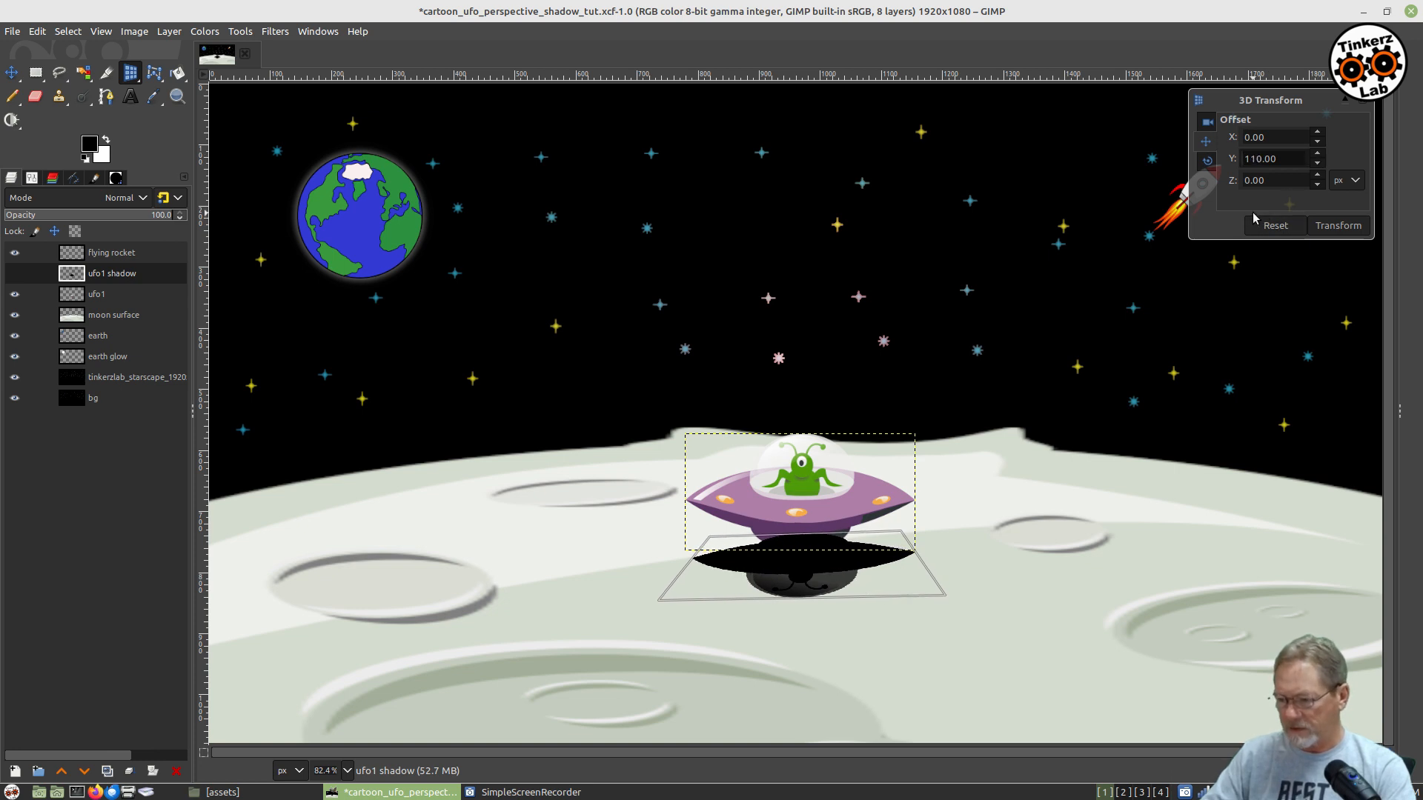
click(1207, 160)
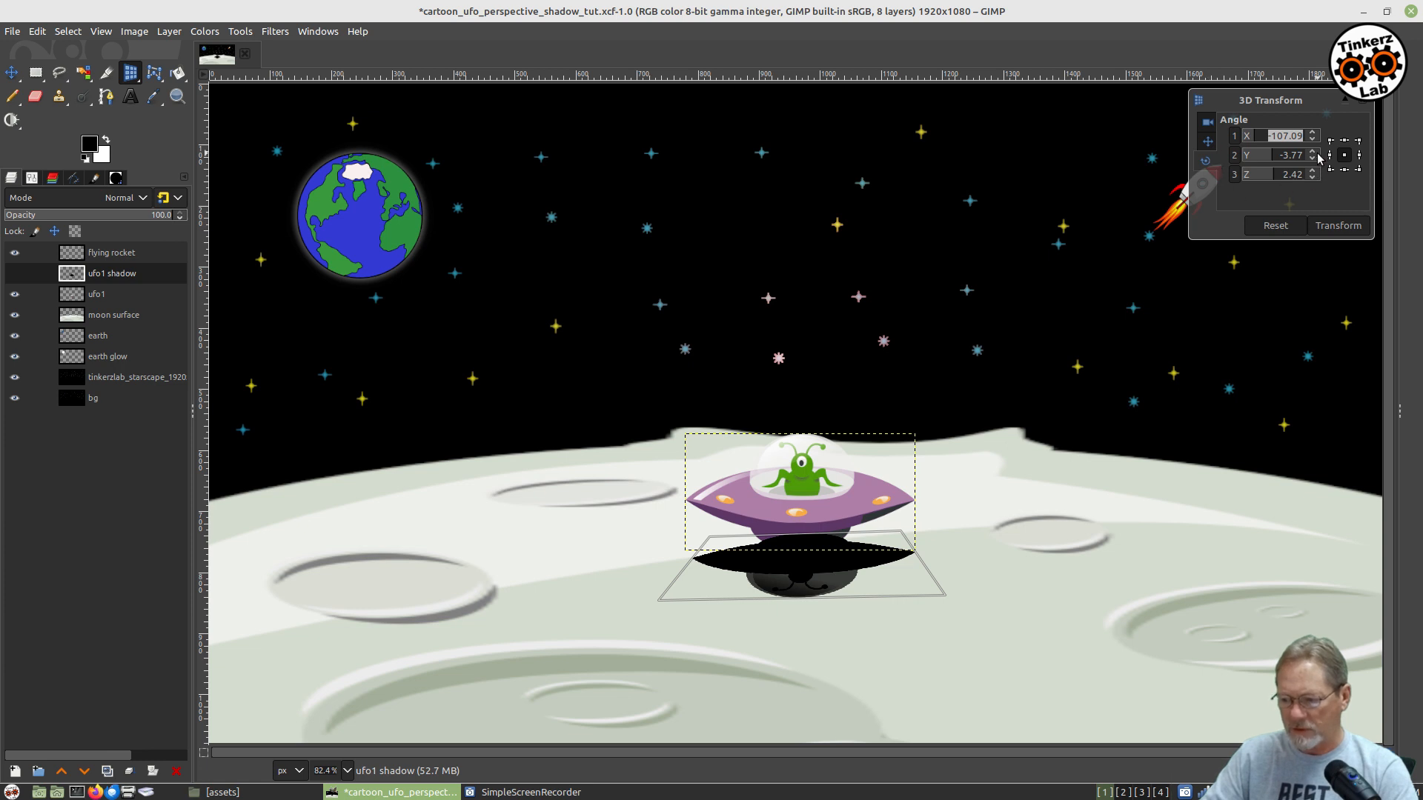
drag(1316, 152, 1316, 152)
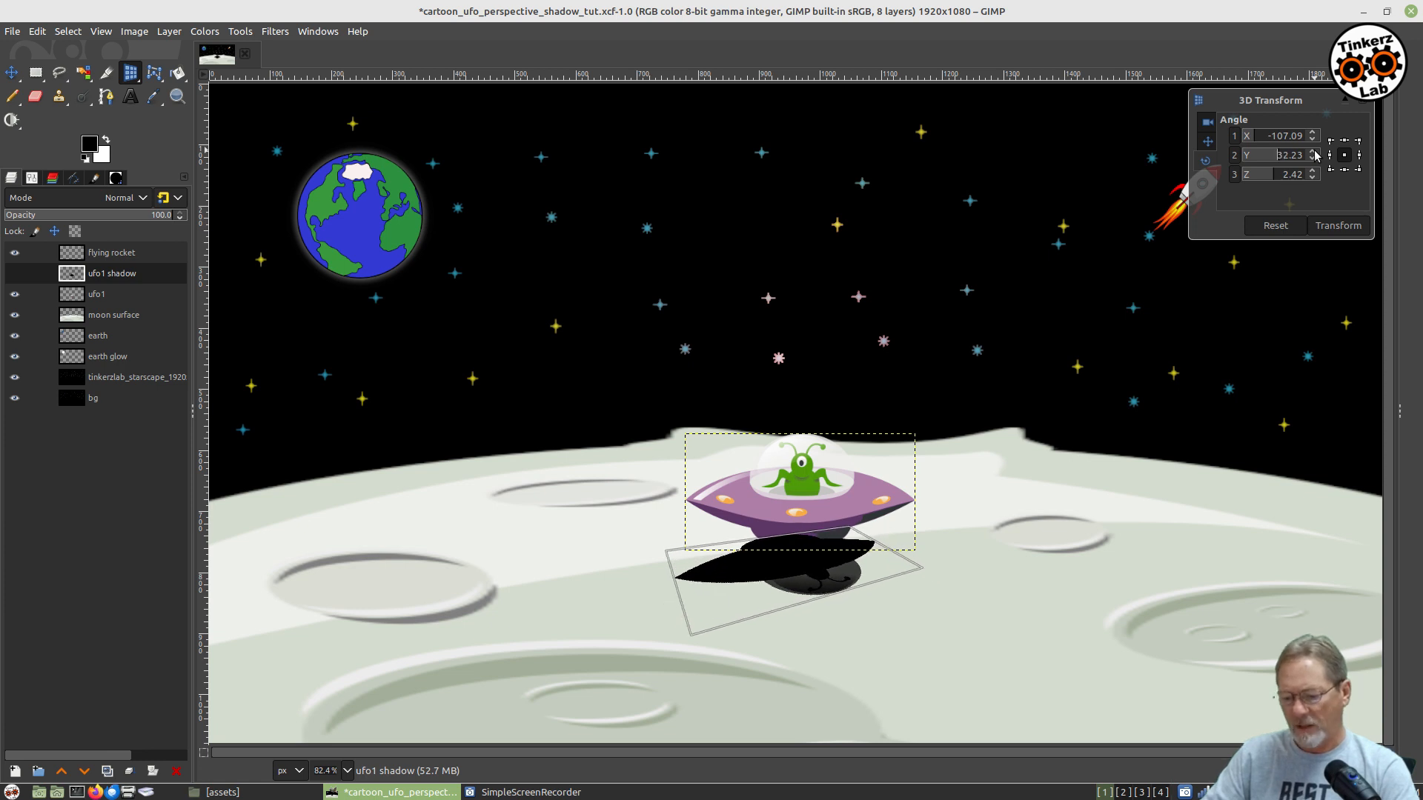
click(1316, 152)
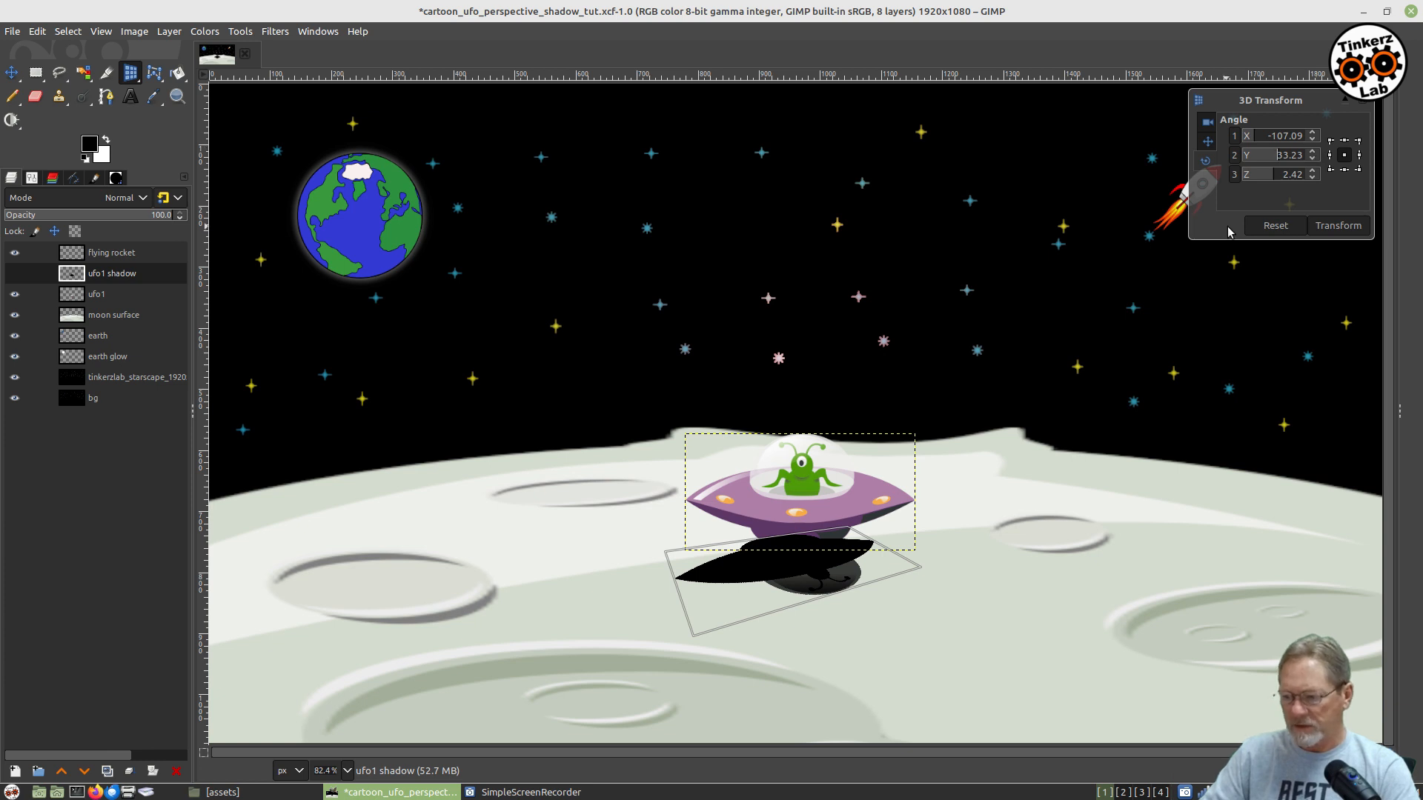
click(1337, 226)
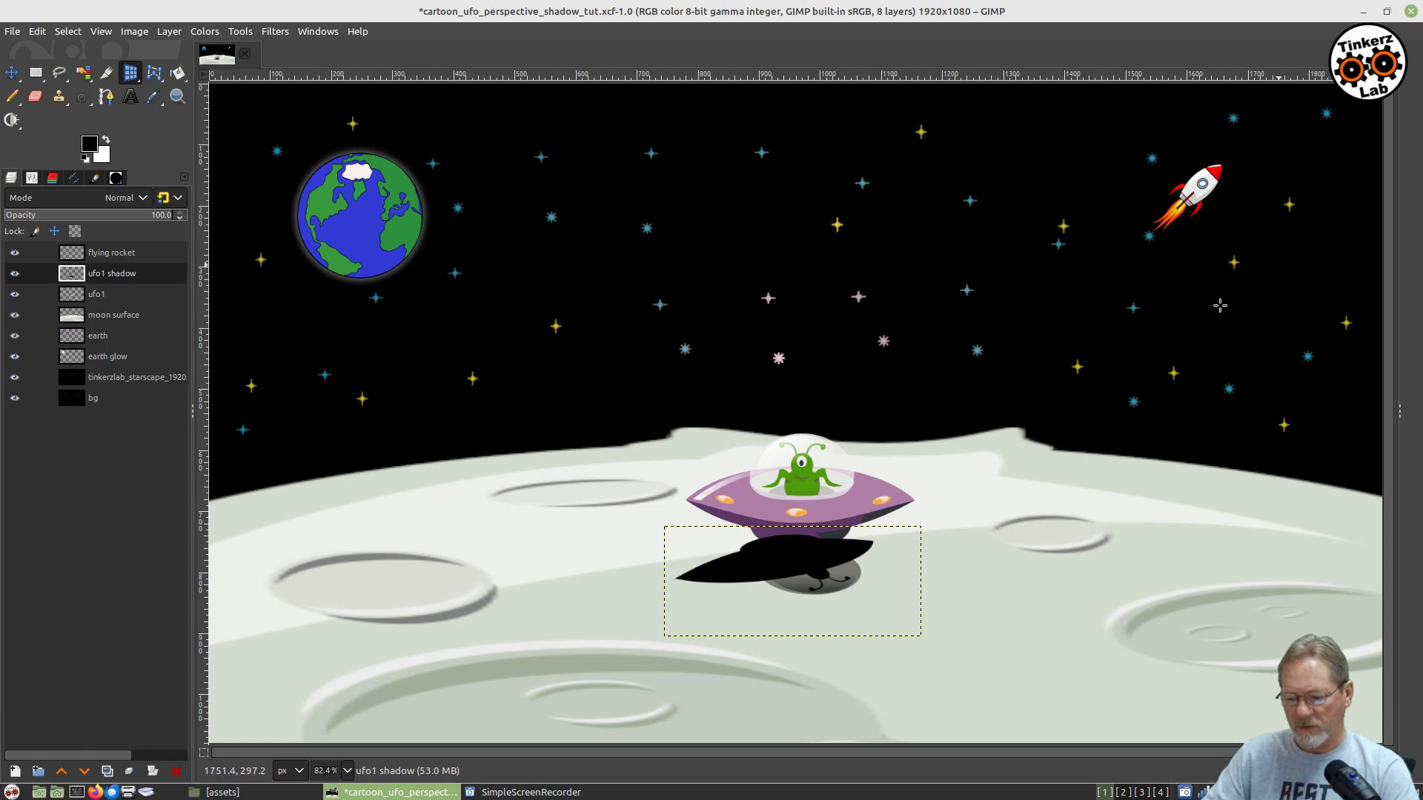
Move the shadow slightly right and up under the UFO, and scale its layer to 482 × 208 px
click(11, 73)
drag(774, 577, 808, 571)
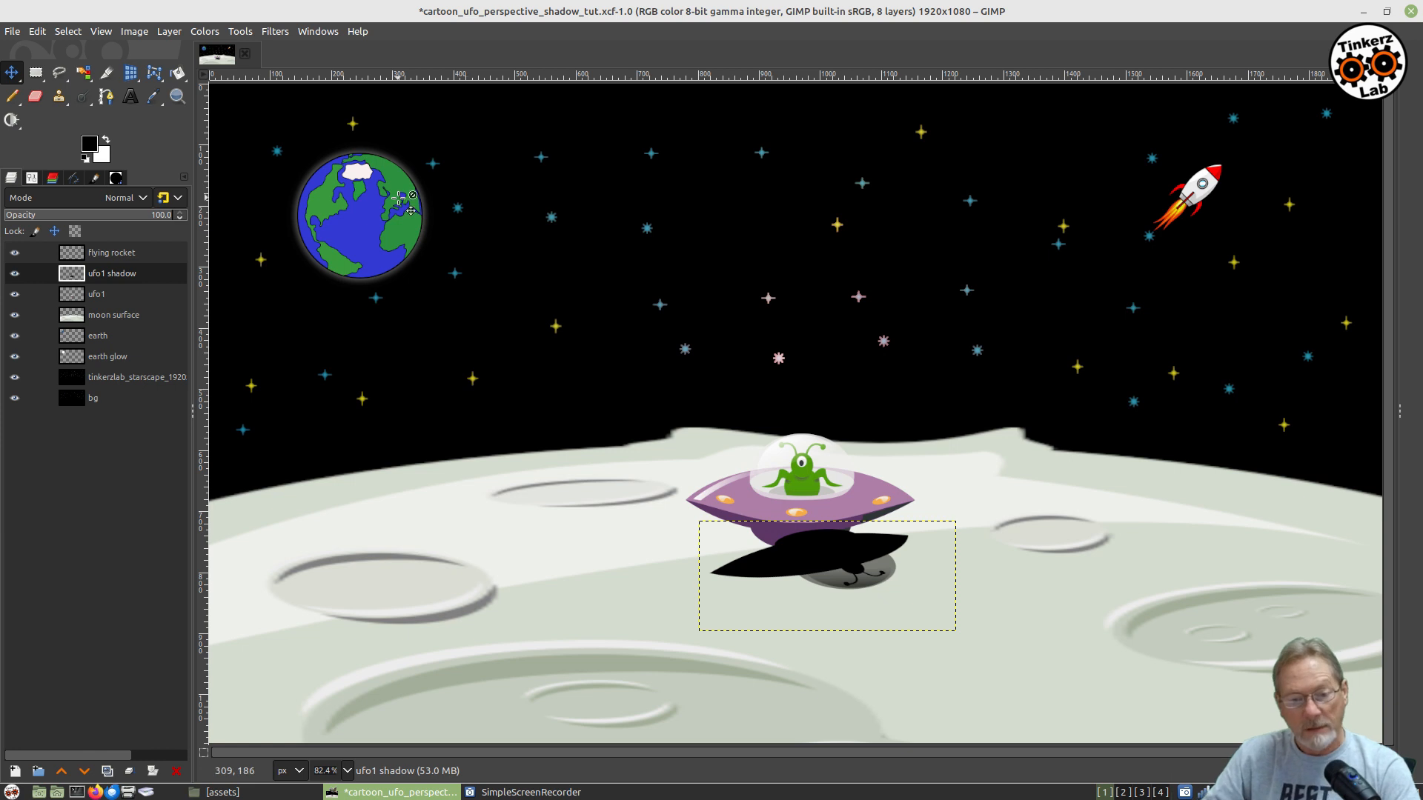
click(130, 72)
click(173, 118)
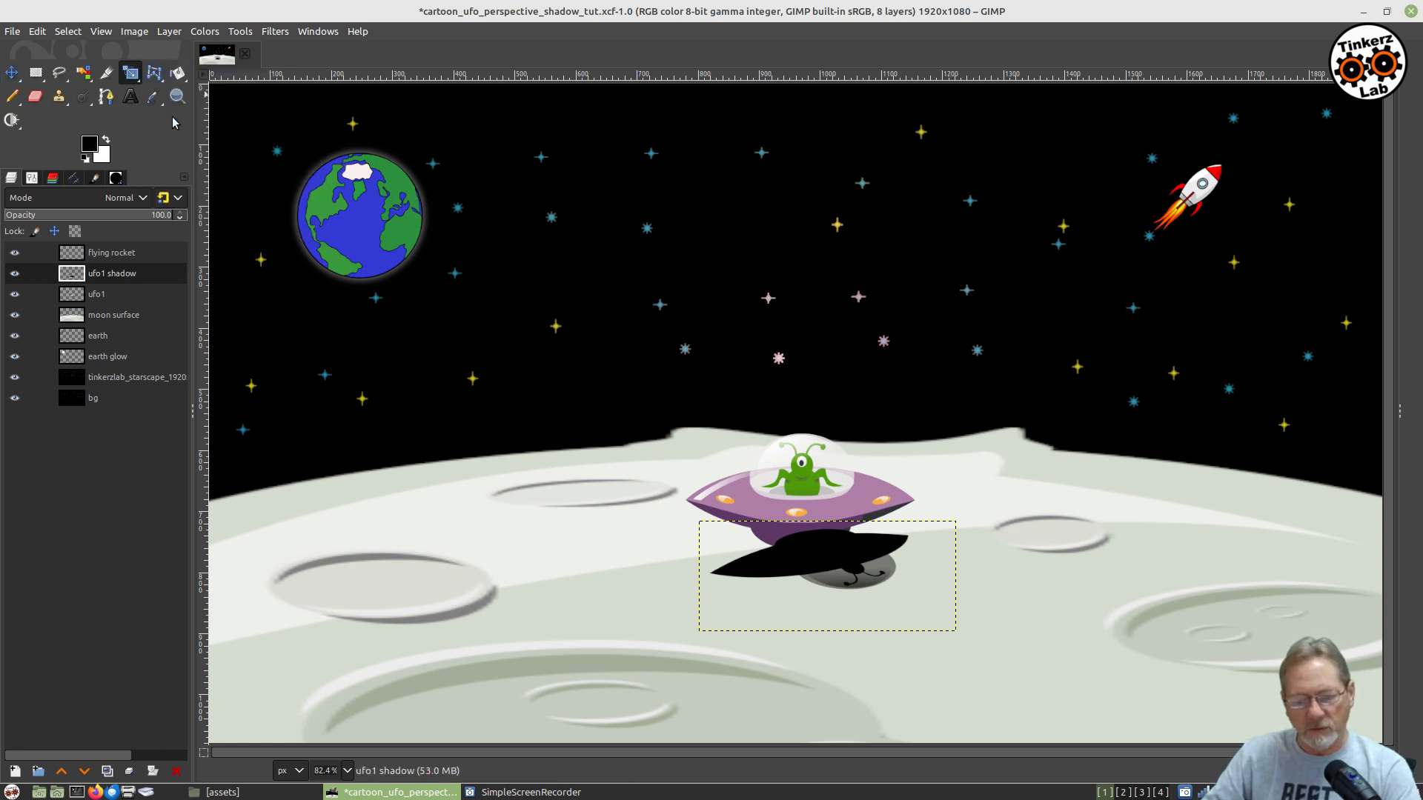
click(877, 584)
drag(875, 582, 899, 597)
drag(973, 638, 1002, 671)
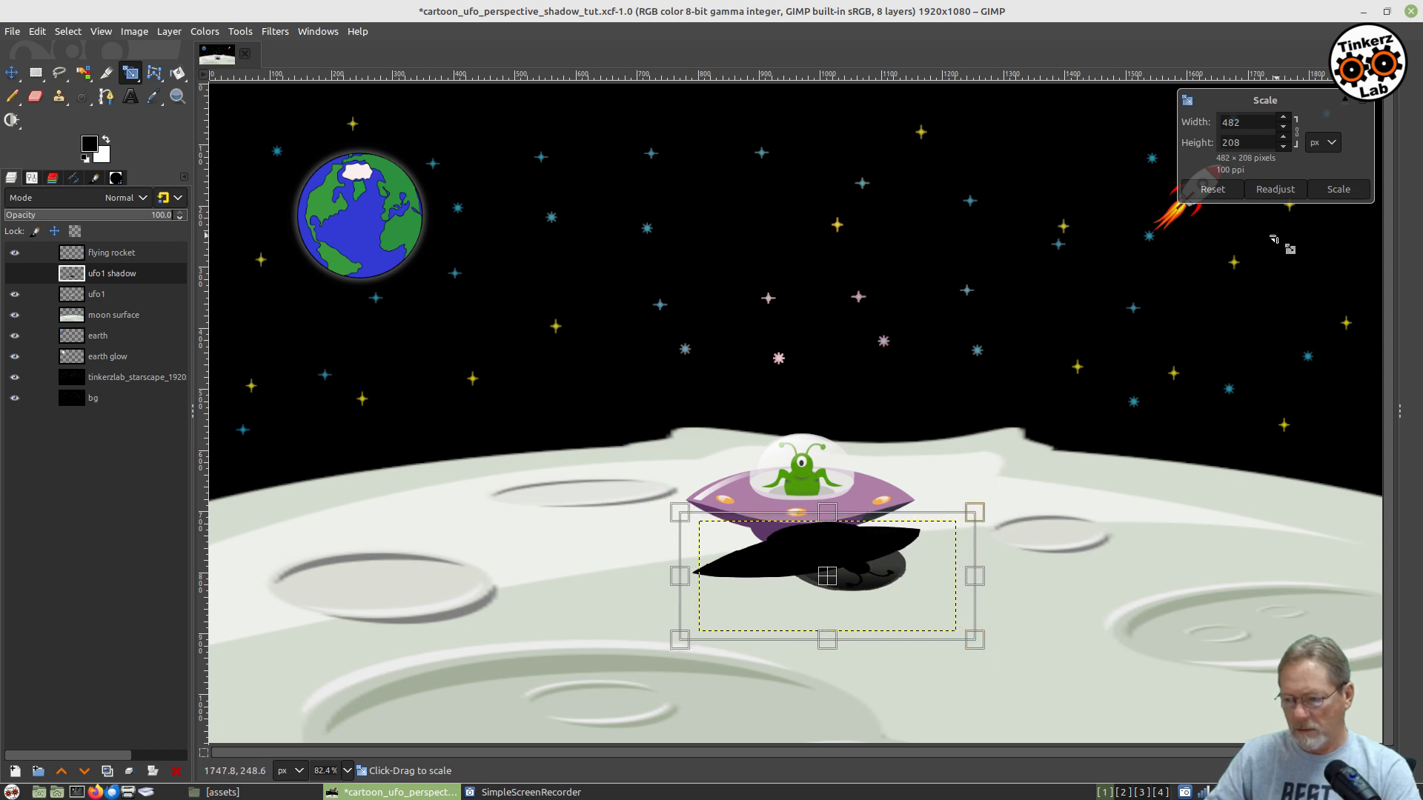
click(1338, 188)
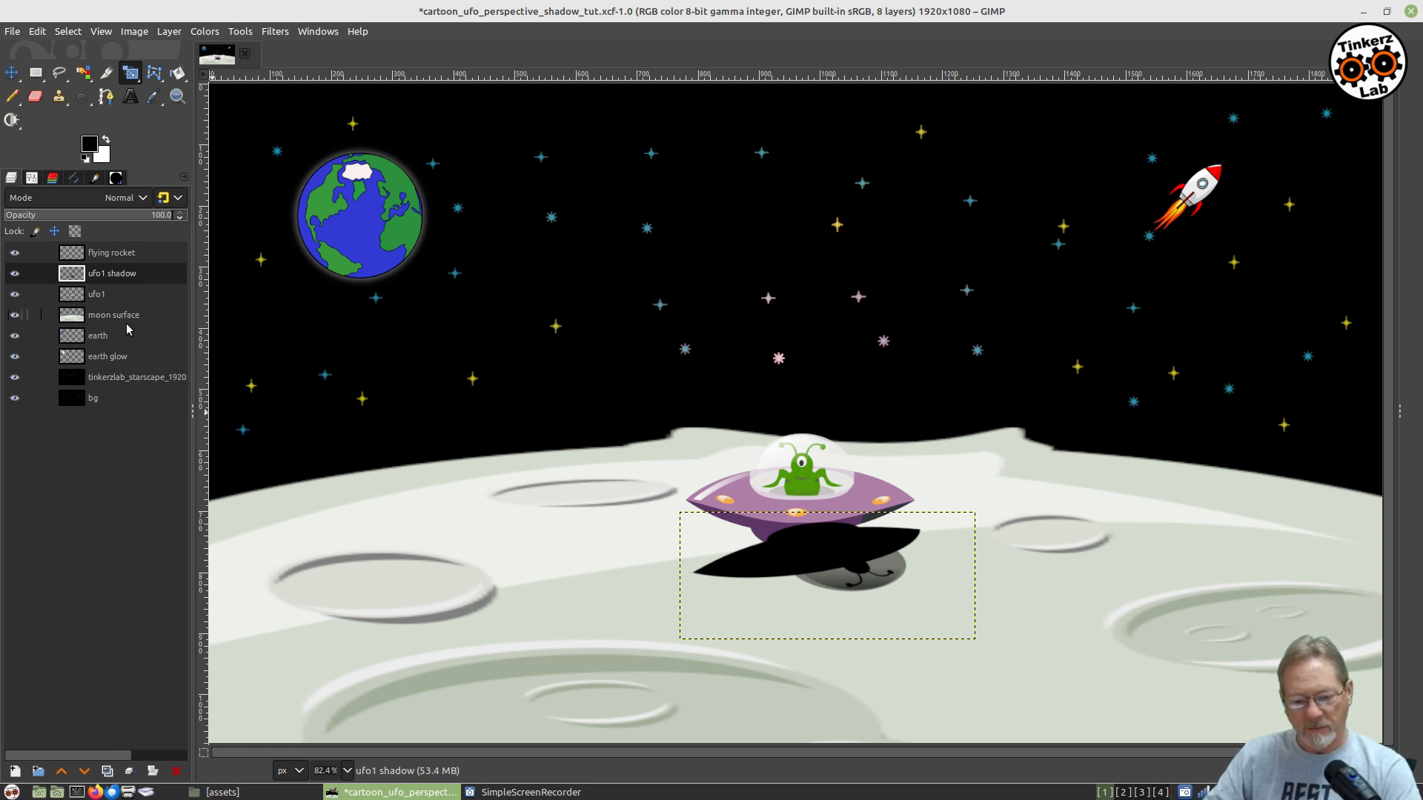
Lower the ufo1 shadow layer beneath ufo1 and position the shadow just below the UFO's base
click(83, 772)
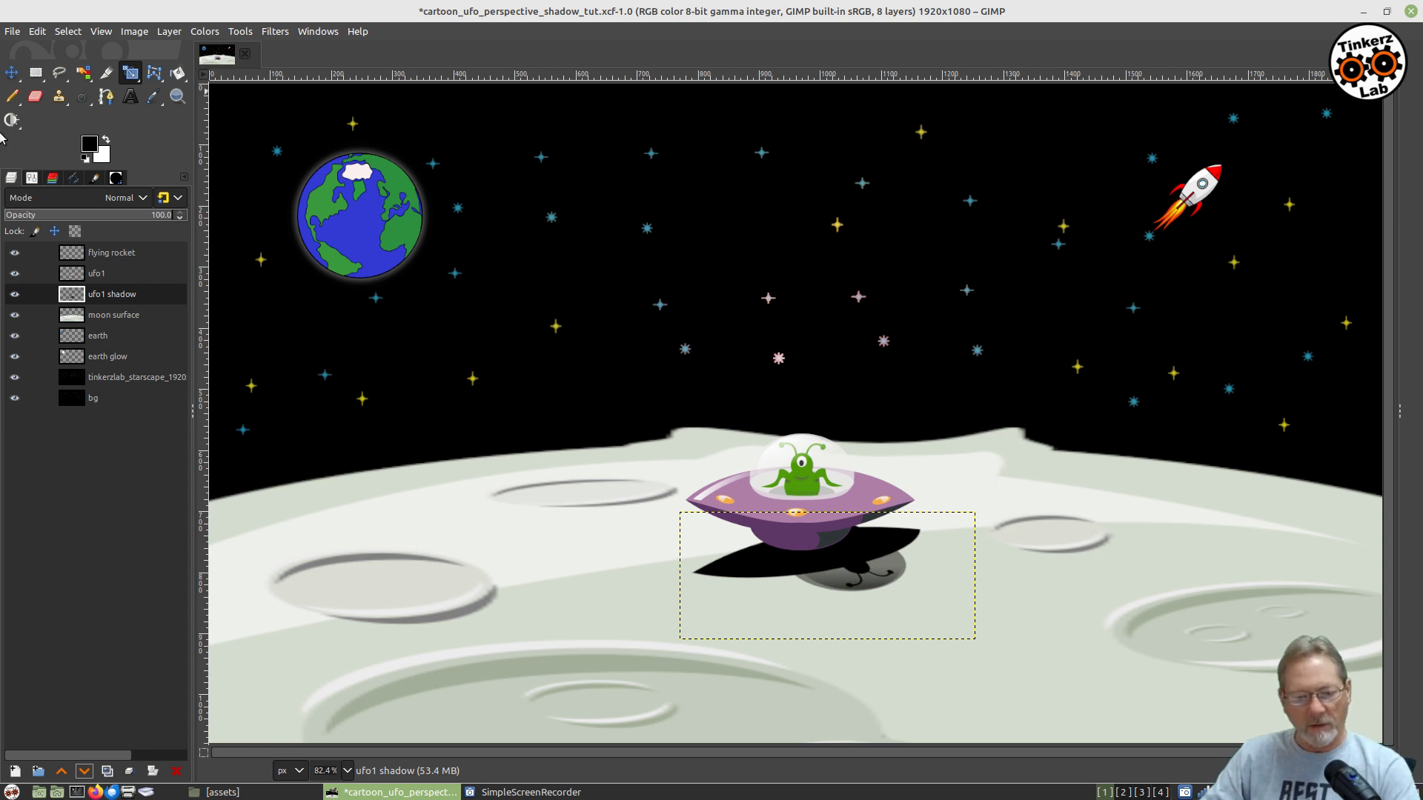
click(12, 72)
drag(841, 562, 838, 578)
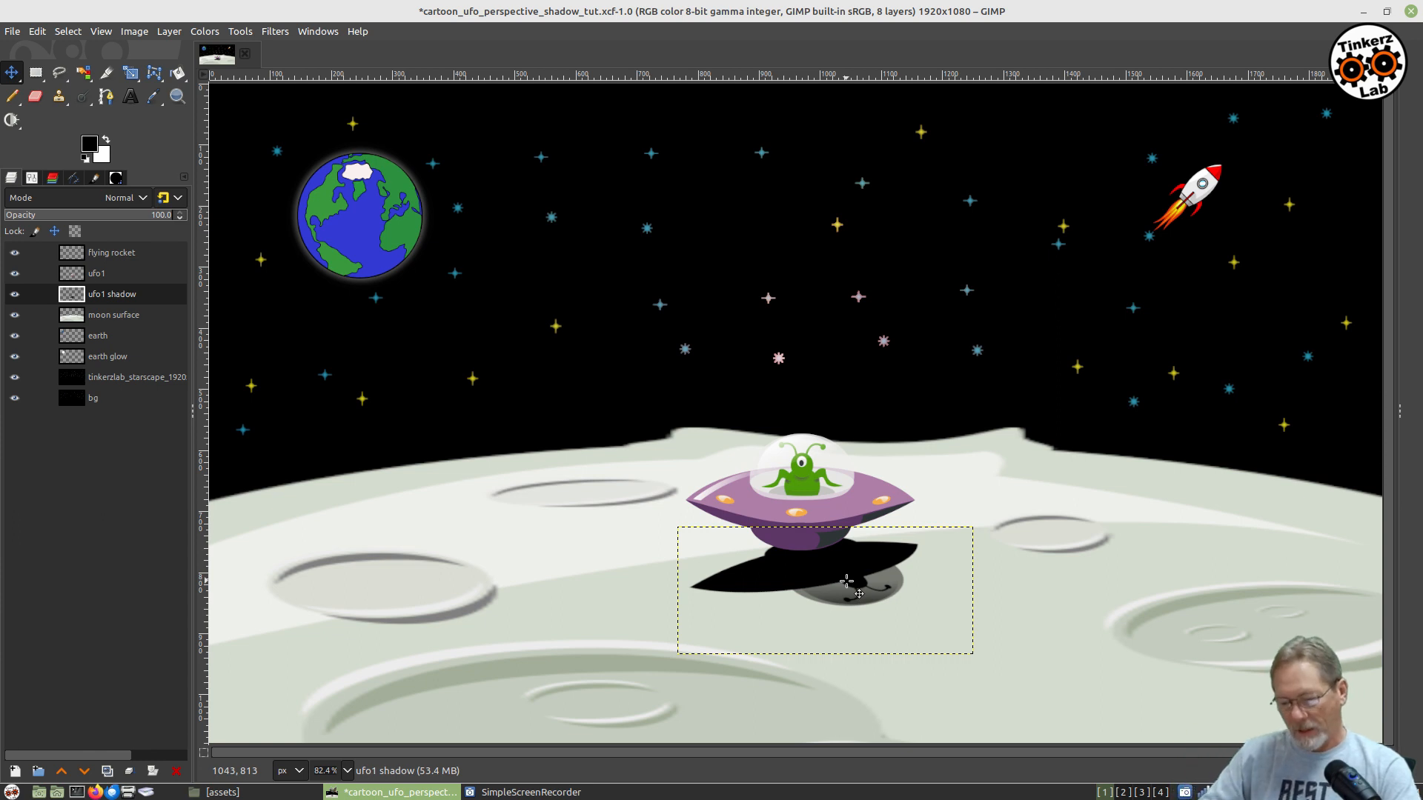
drag(838, 576, 836, 578)
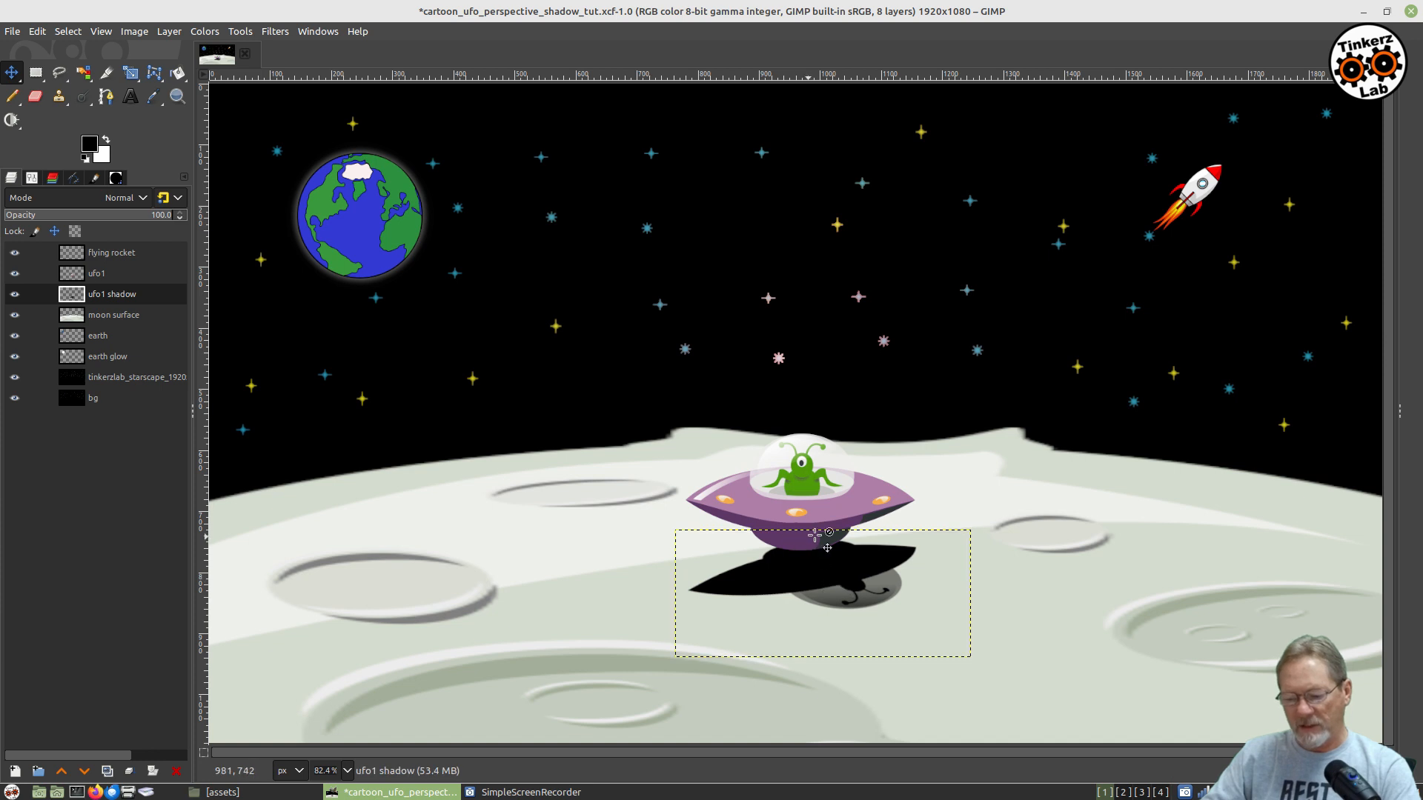
drag(823, 567, 831, 568)
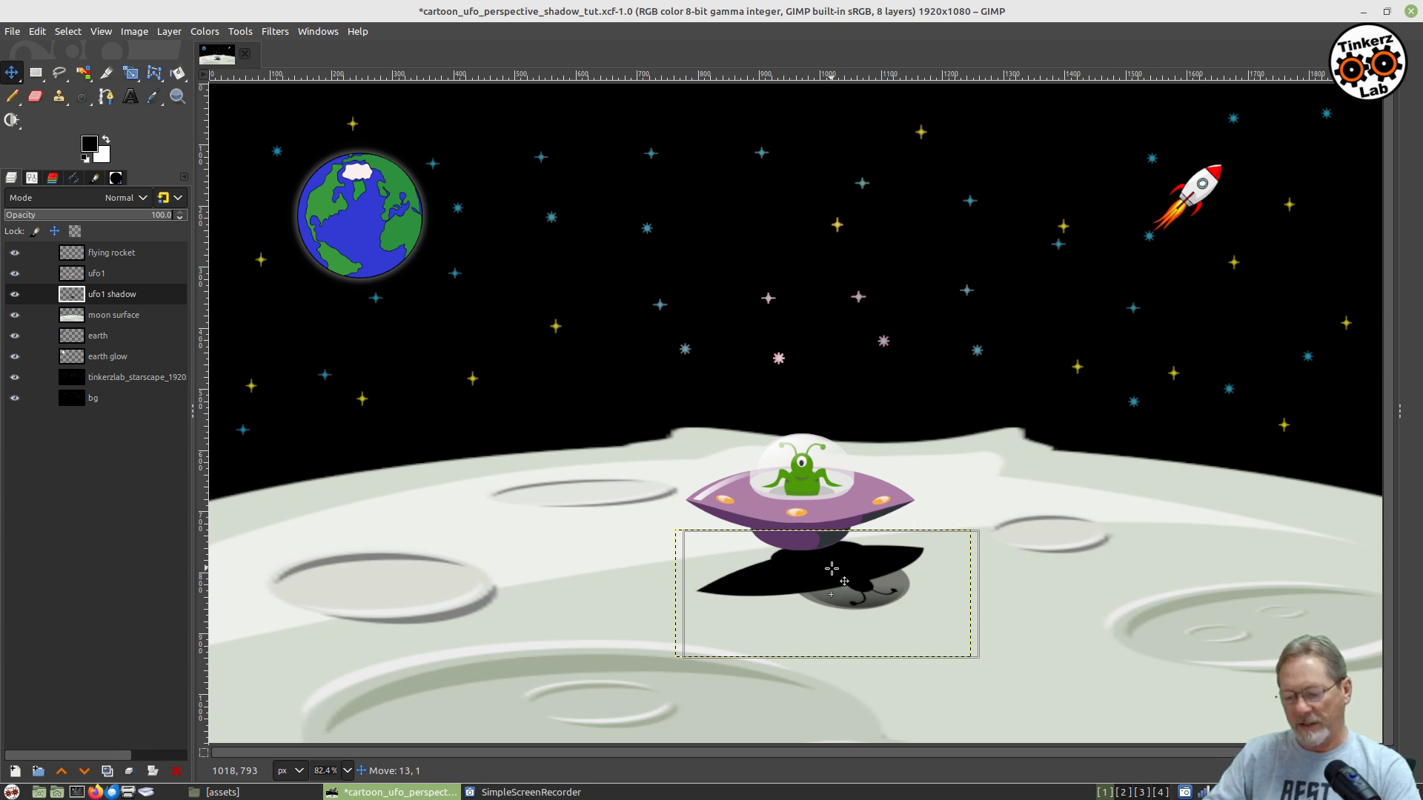
drag(831, 568, 832, 568)
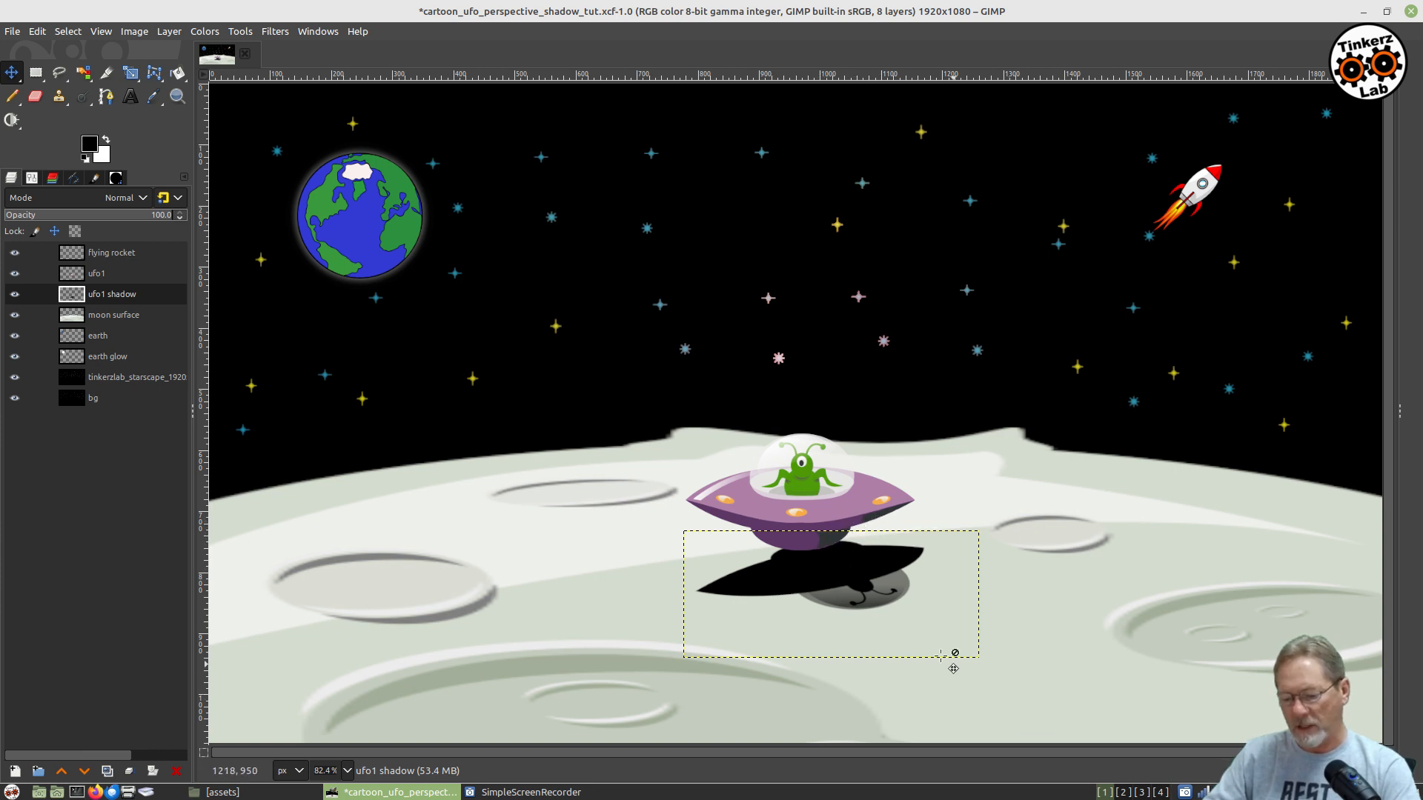
drag(812, 584, 814, 583)
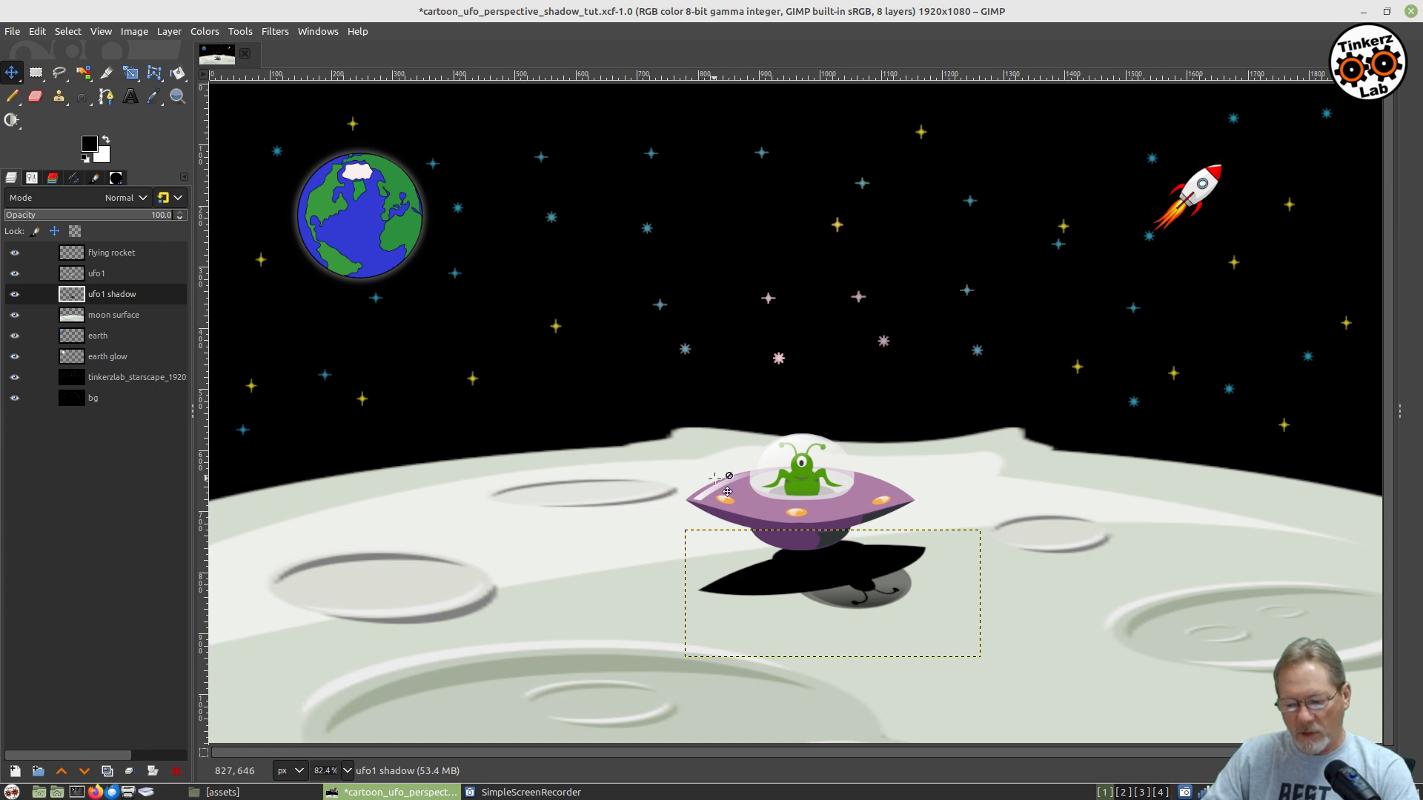
Apply a Gaussian Blur to the ufo1 shadow layer with Size X and Size Y at 2.00
right_click(845, 572)
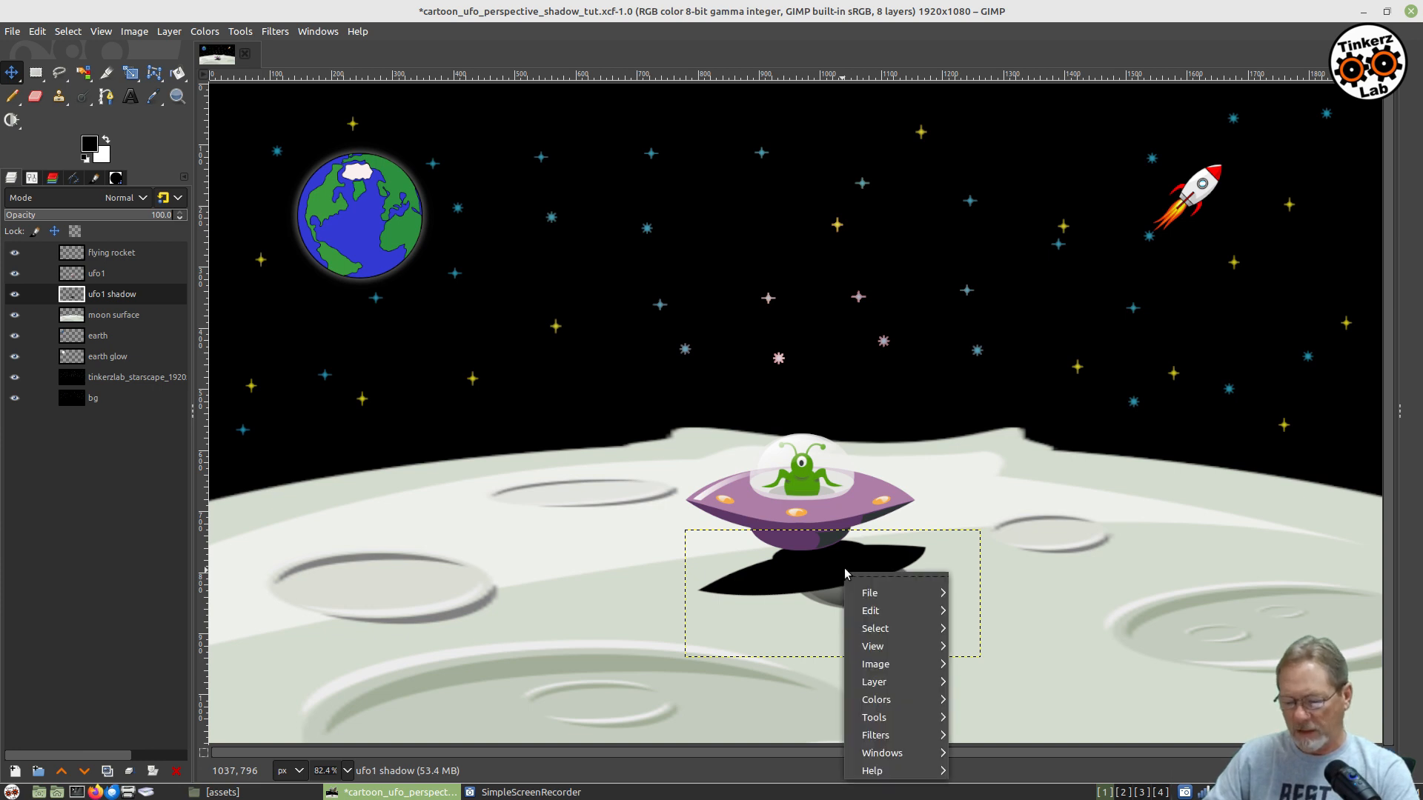
mouse_move(912, 736)
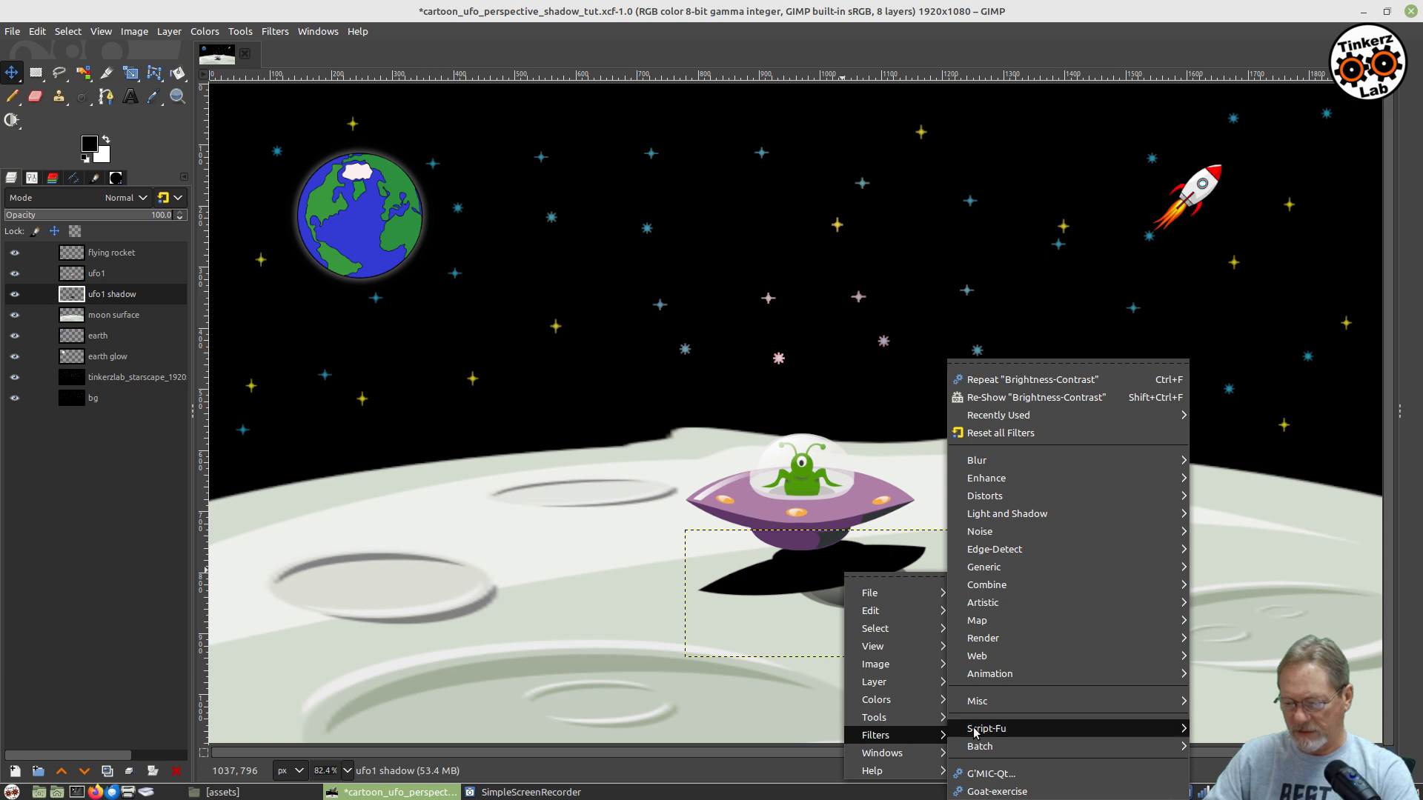
mouse_move(1063, 473)
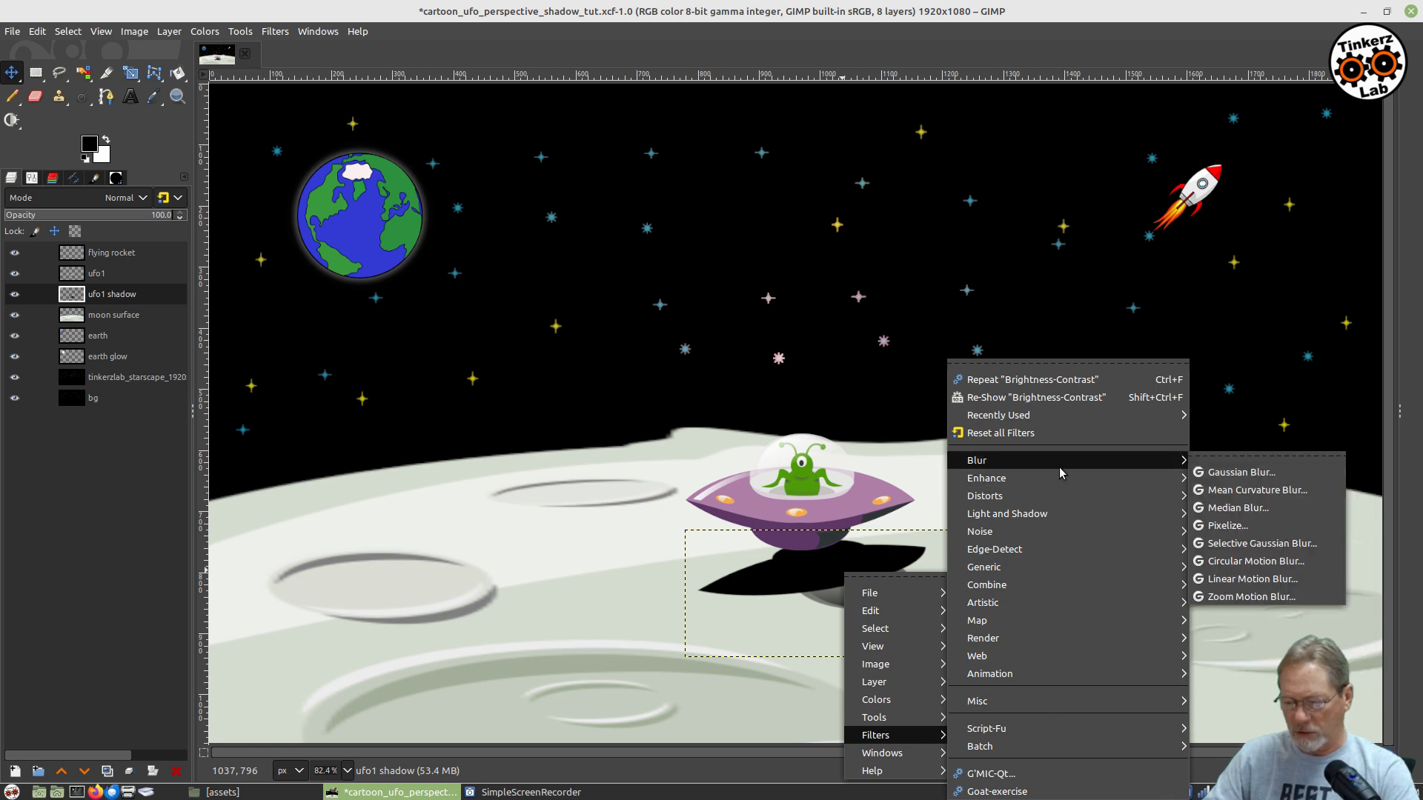
click(1239, 472)
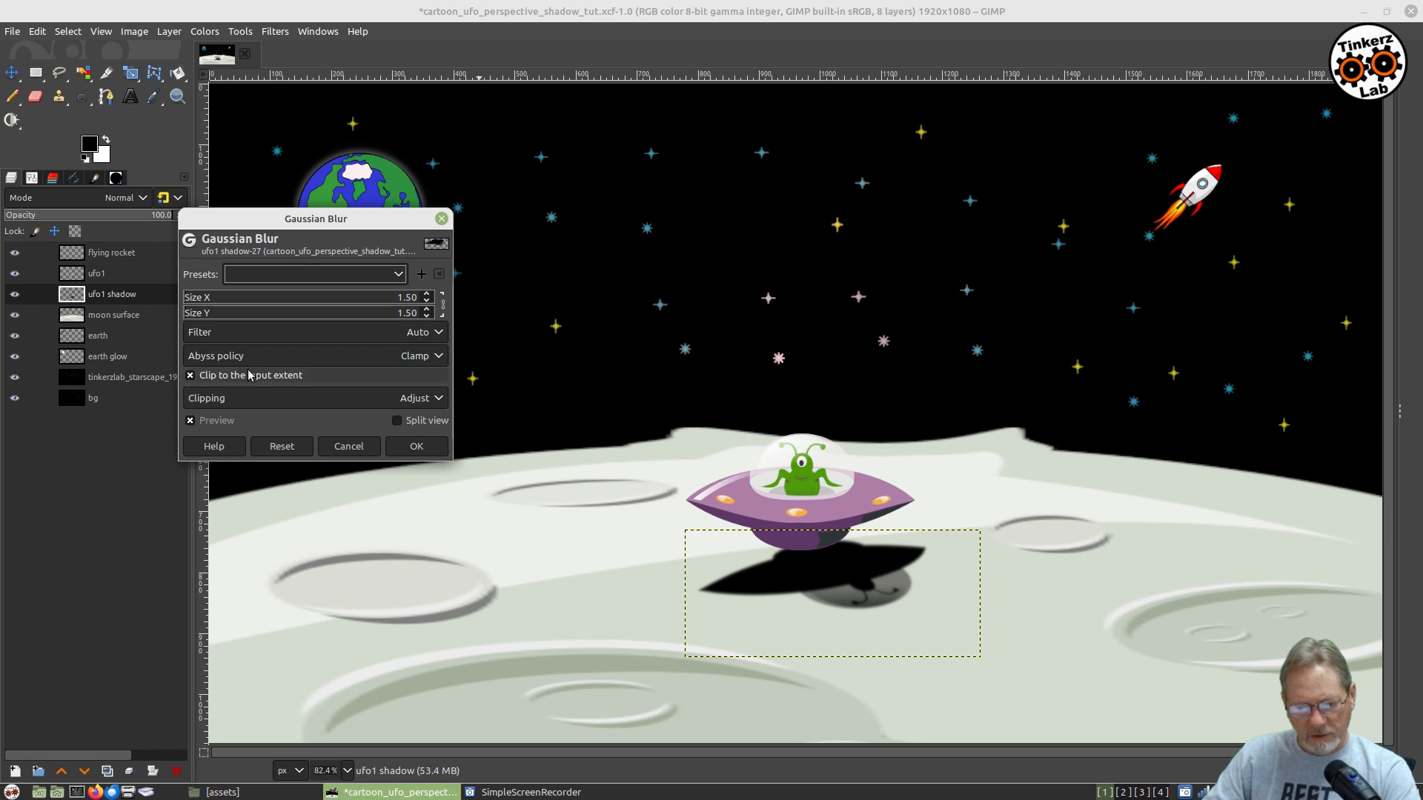
click(427, 295)
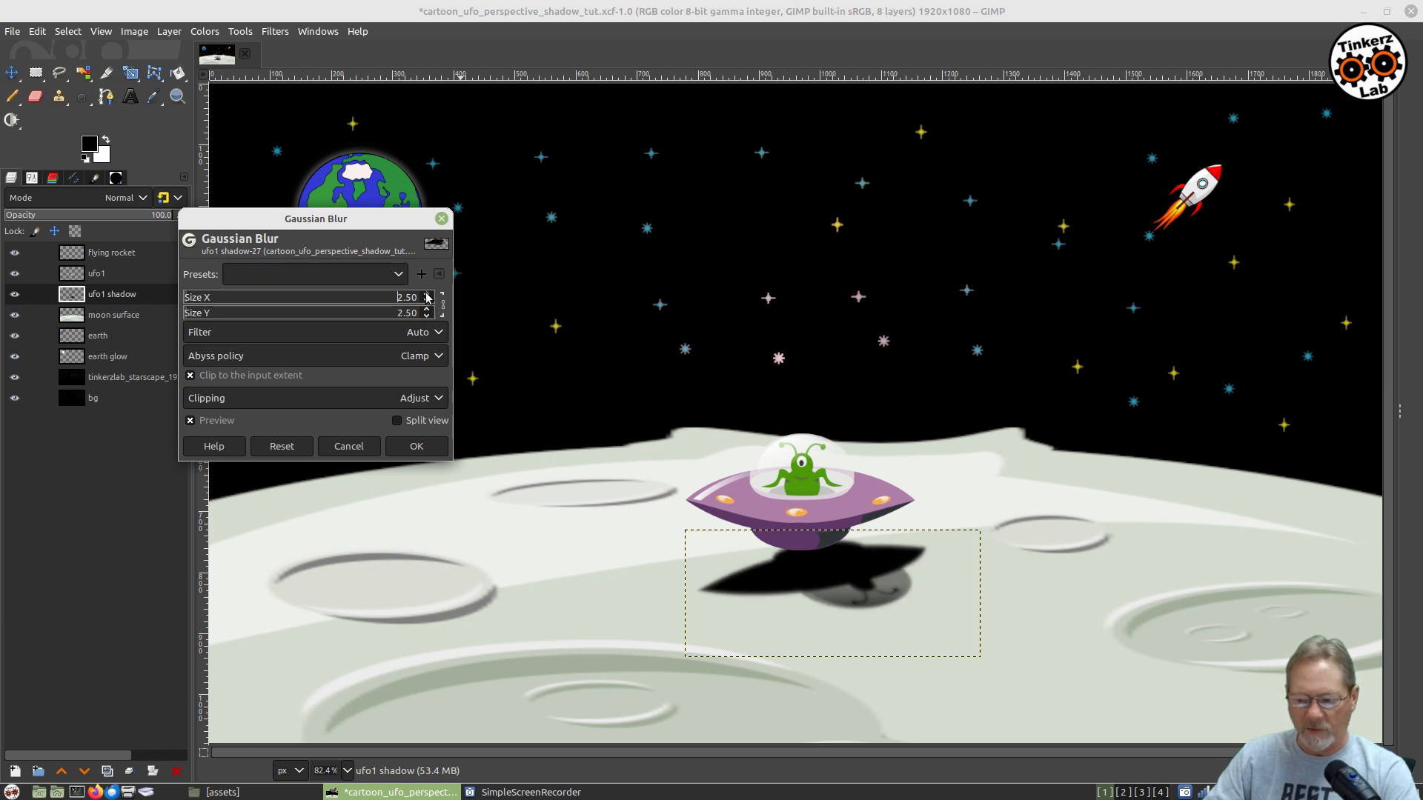
click(426, 317)
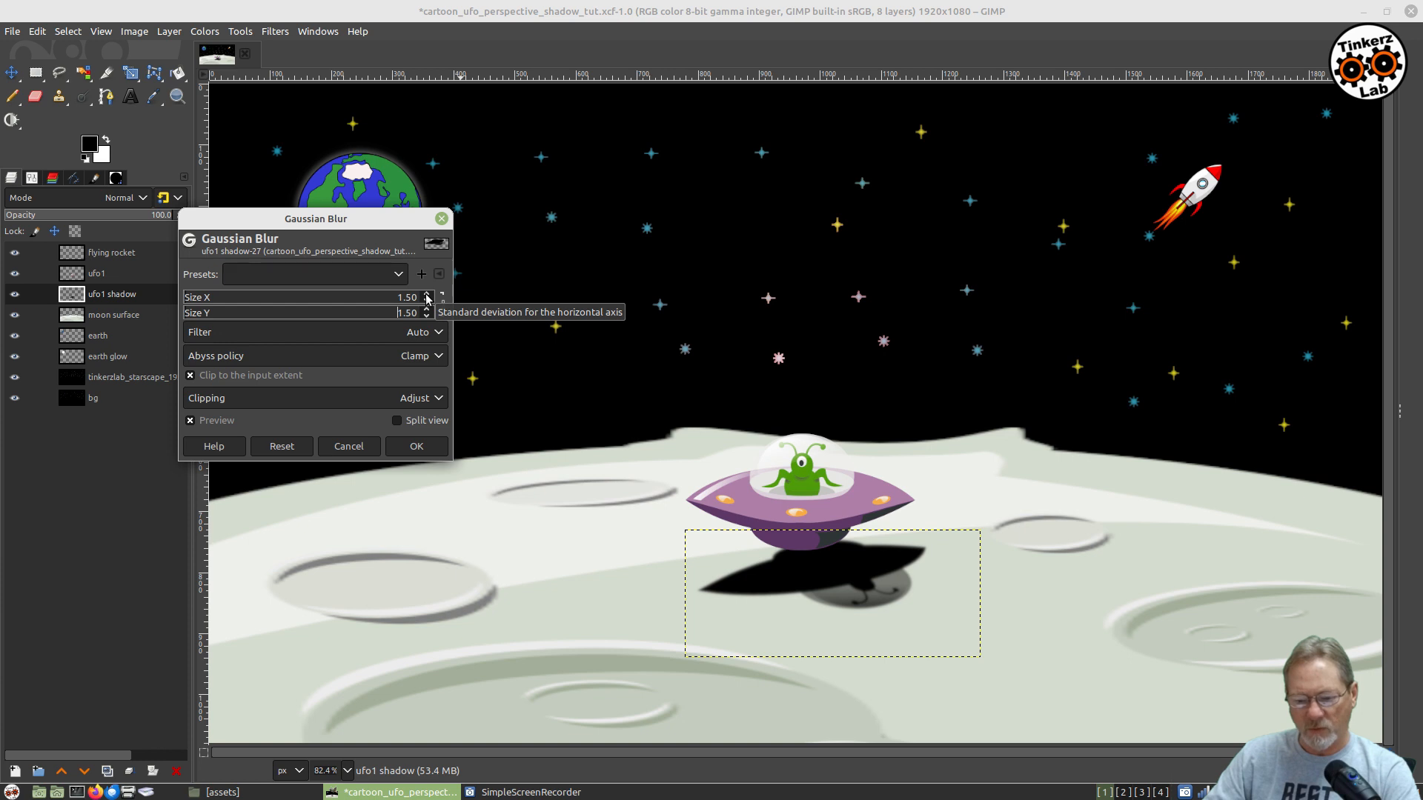
click(427, 297)
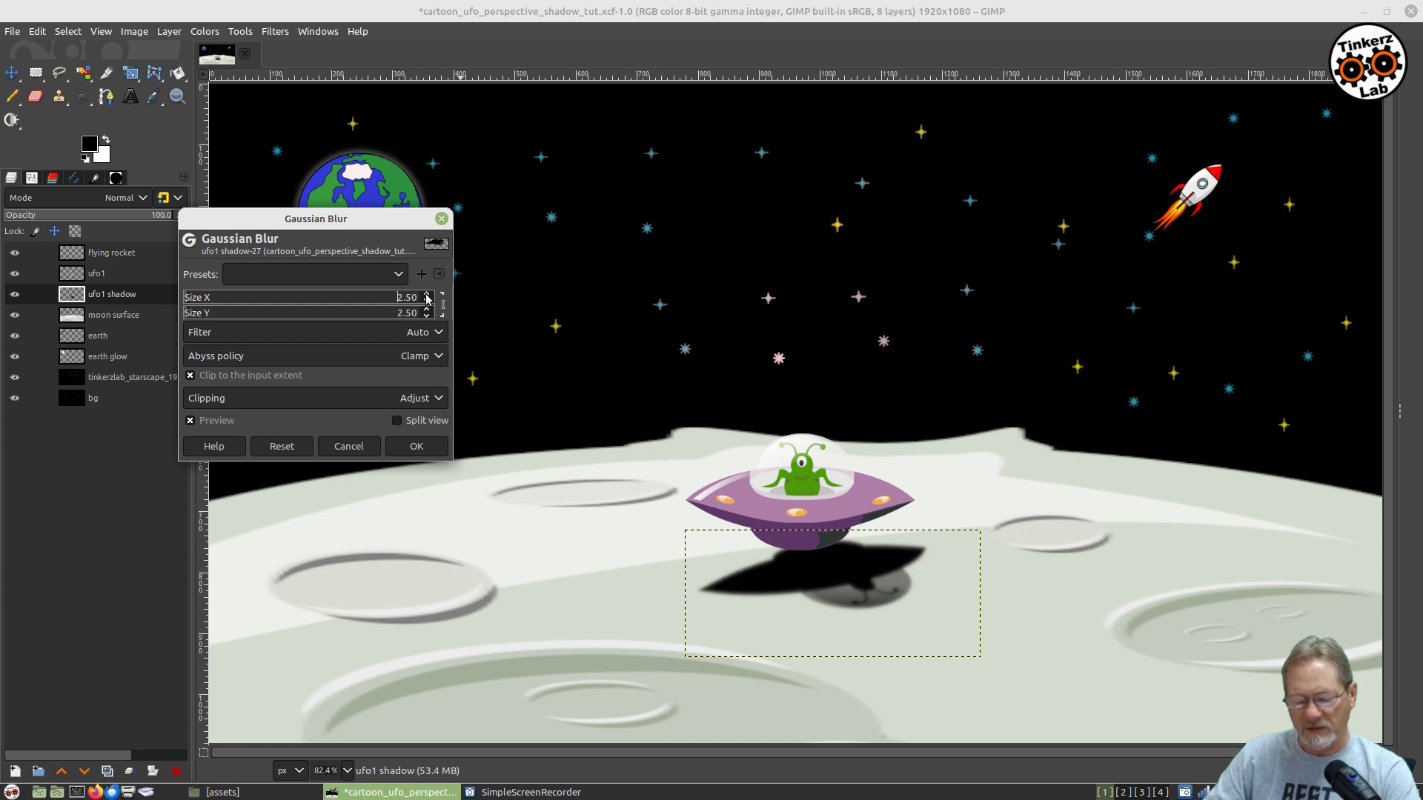
click(404, 298)
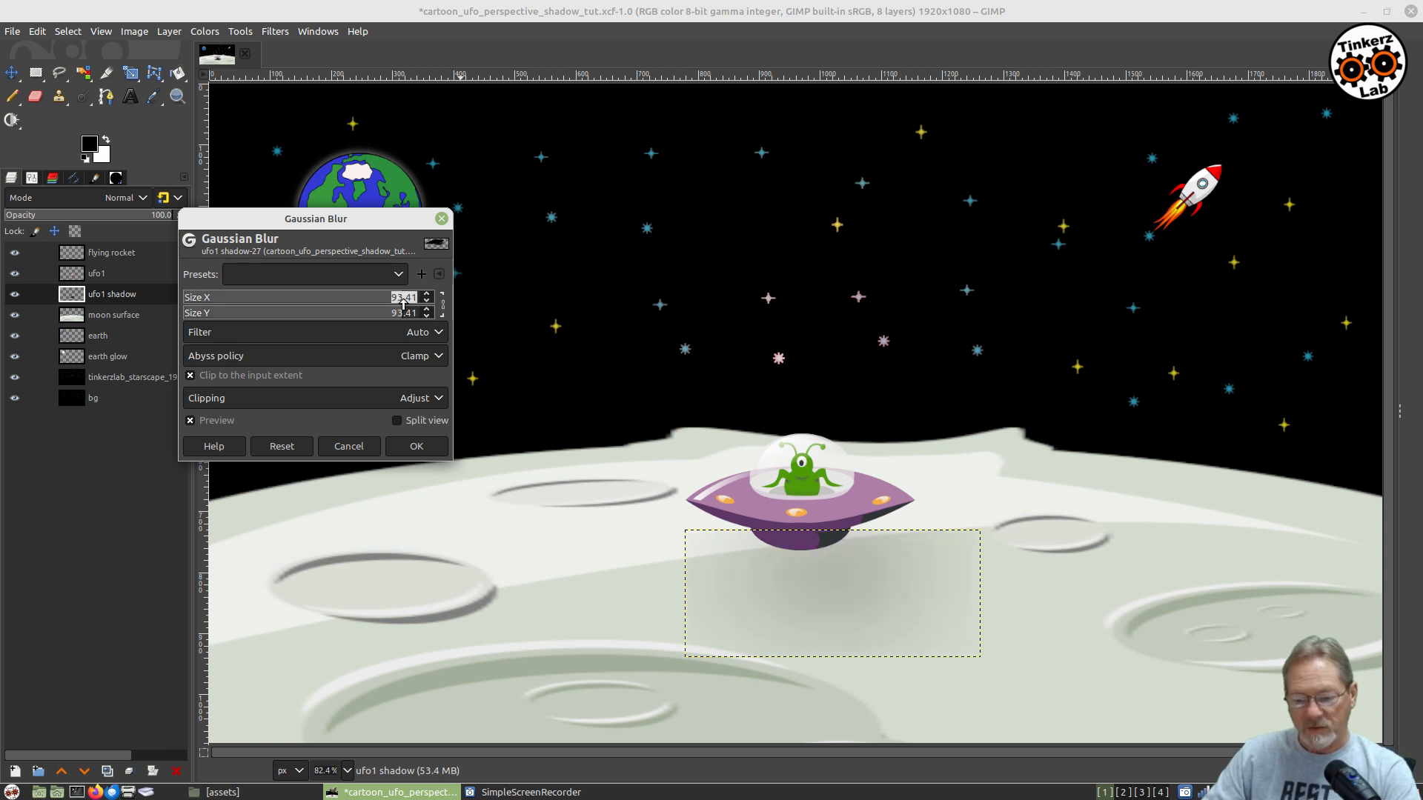
double_click(404, 298)
text(2.0)
key(Return)
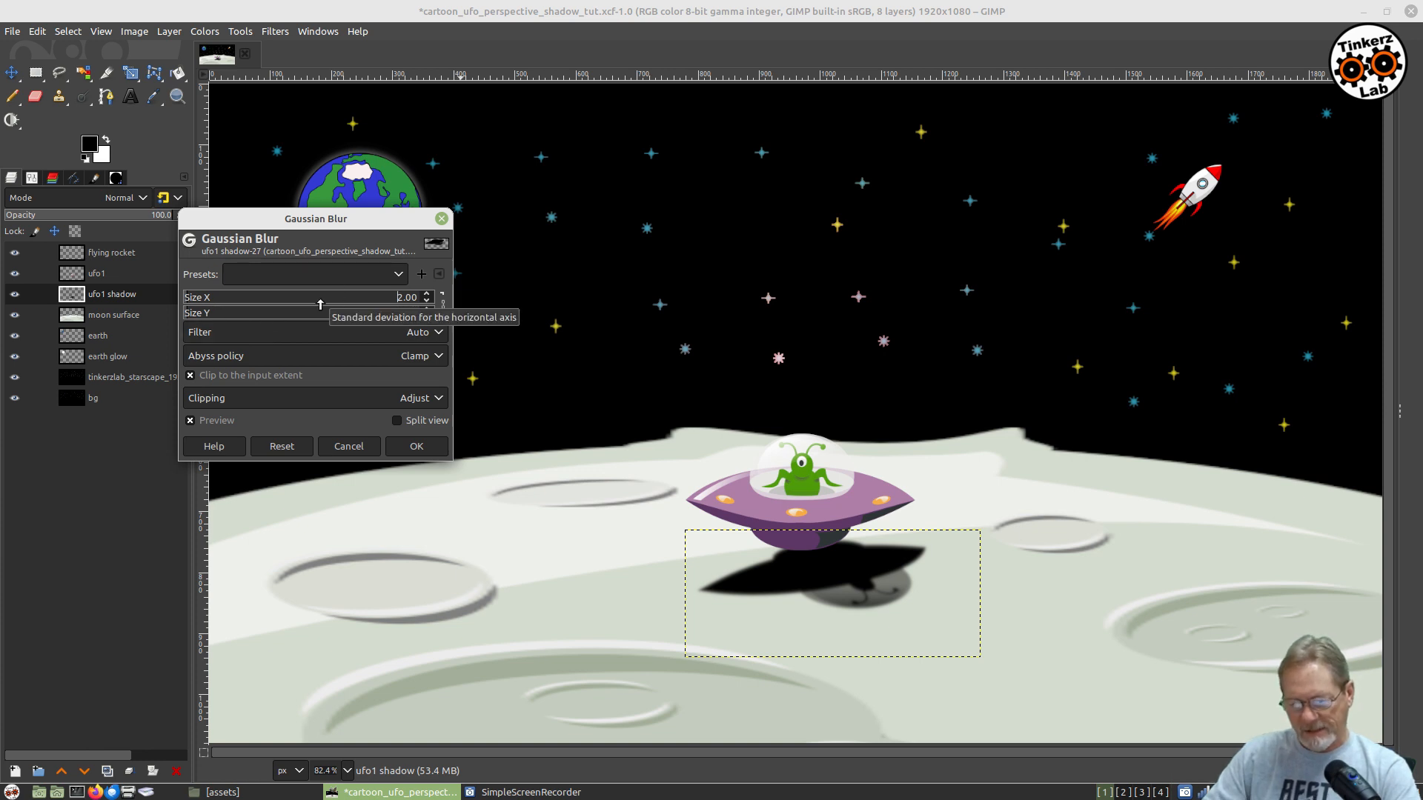
click(416, 447)
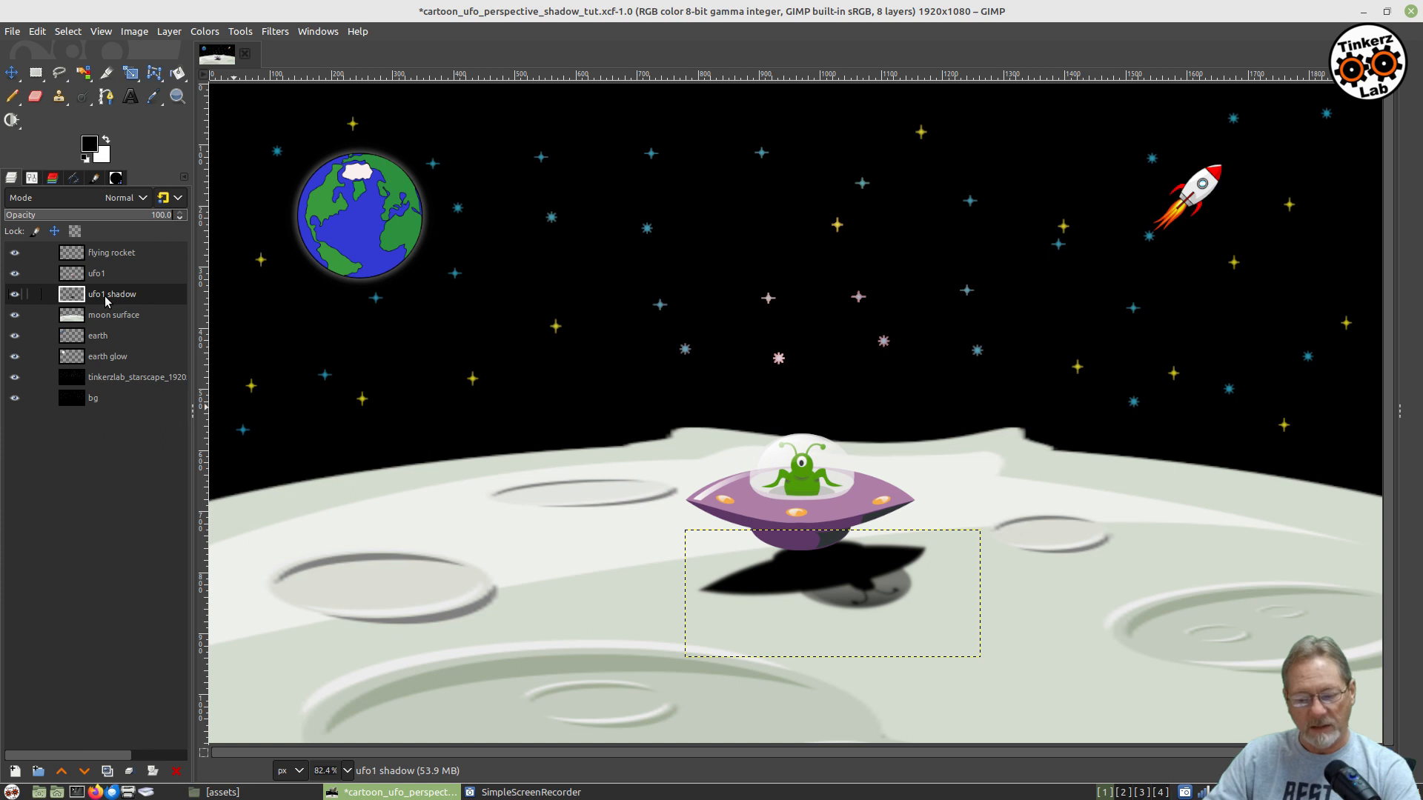
Set the ufo1 shadow layer's opacity to 92 and select the bg layer
click(159, 215)
text(90)
key(Return)
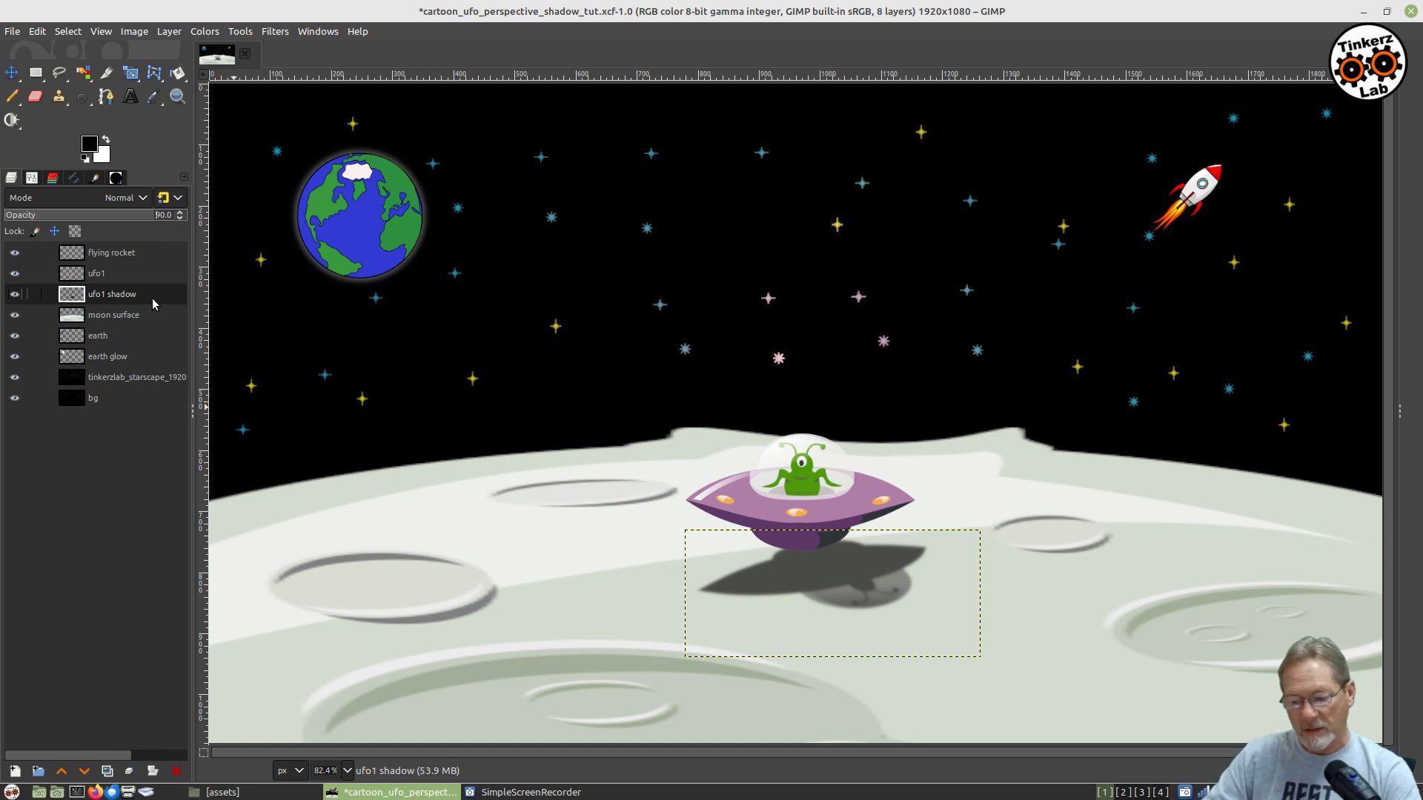
click(163, 215)
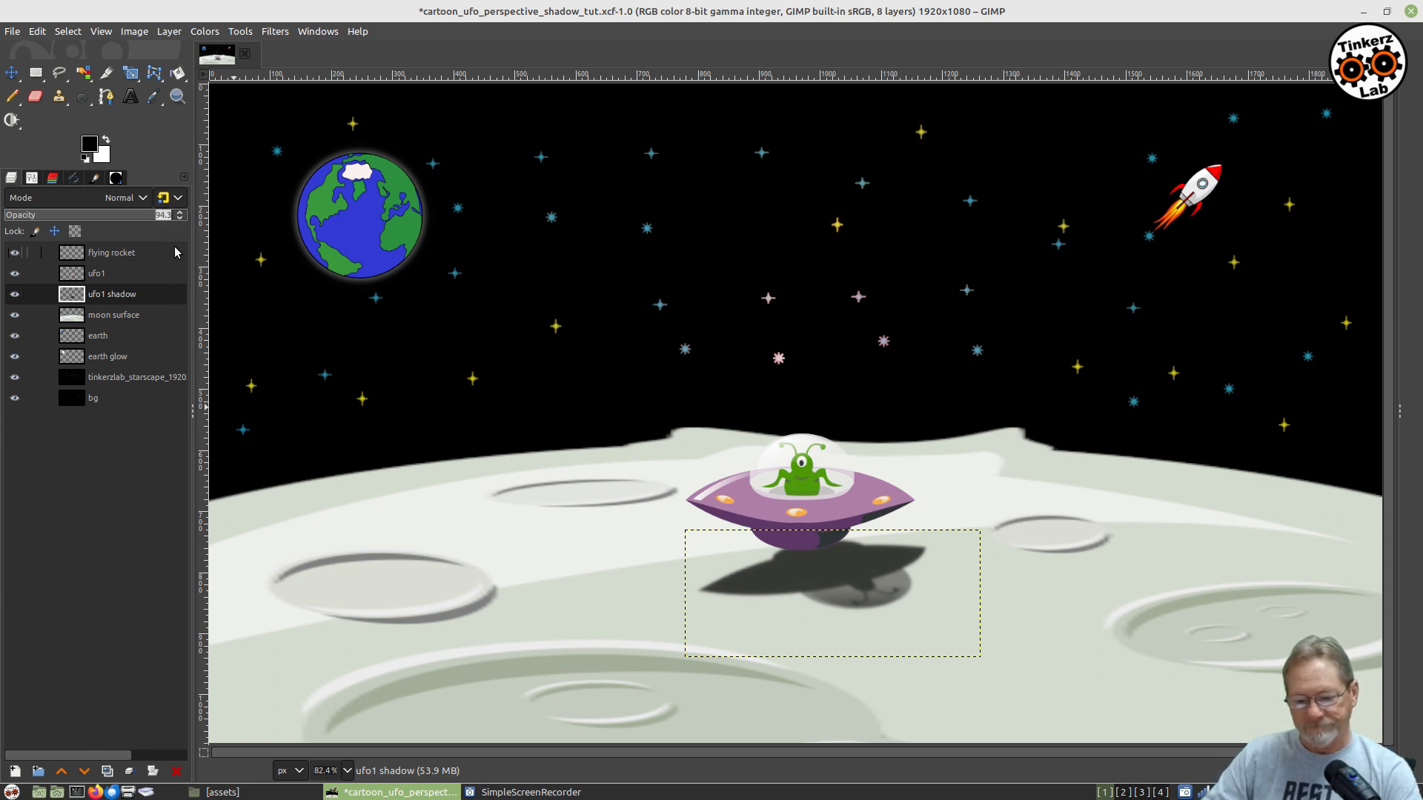
text(92)
key(Return)
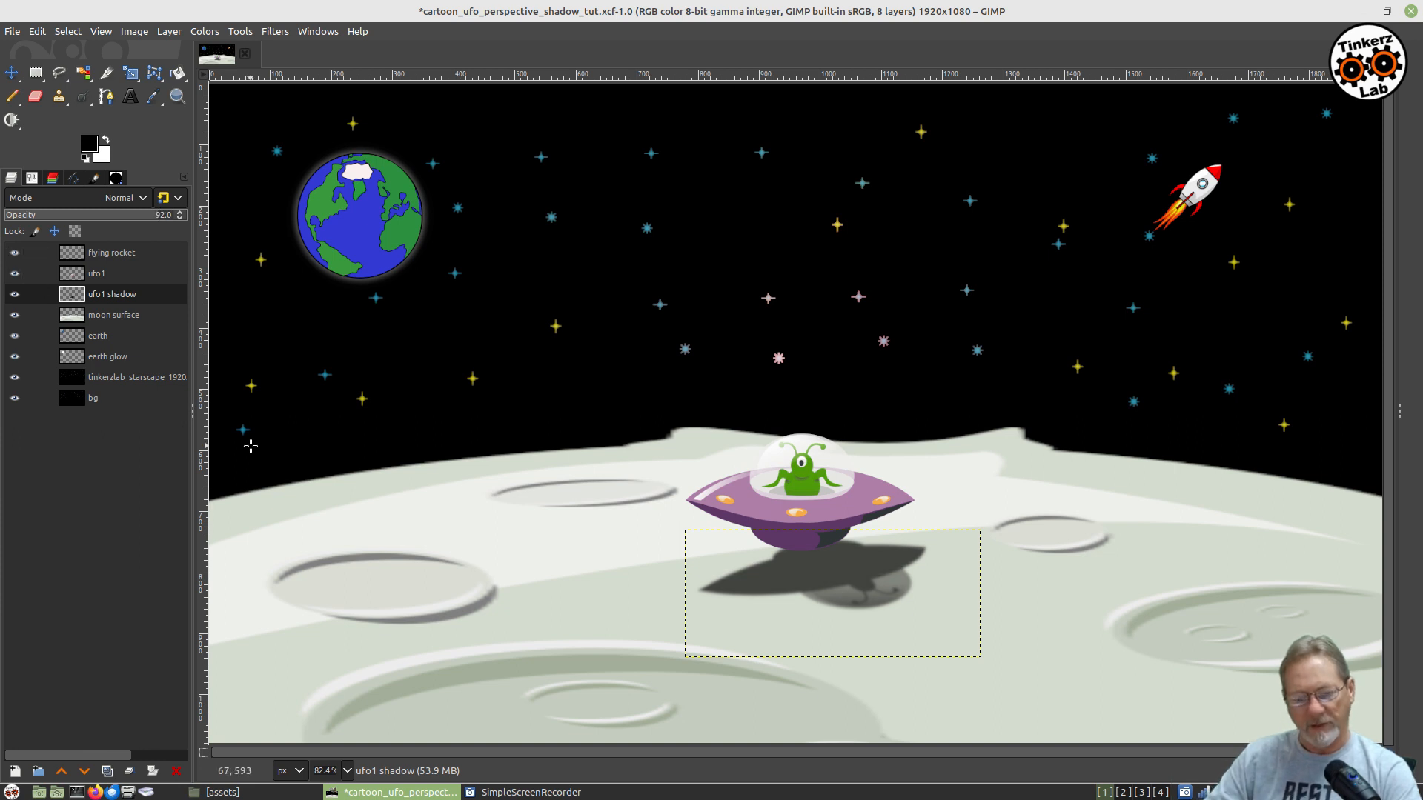
click(71, 401)
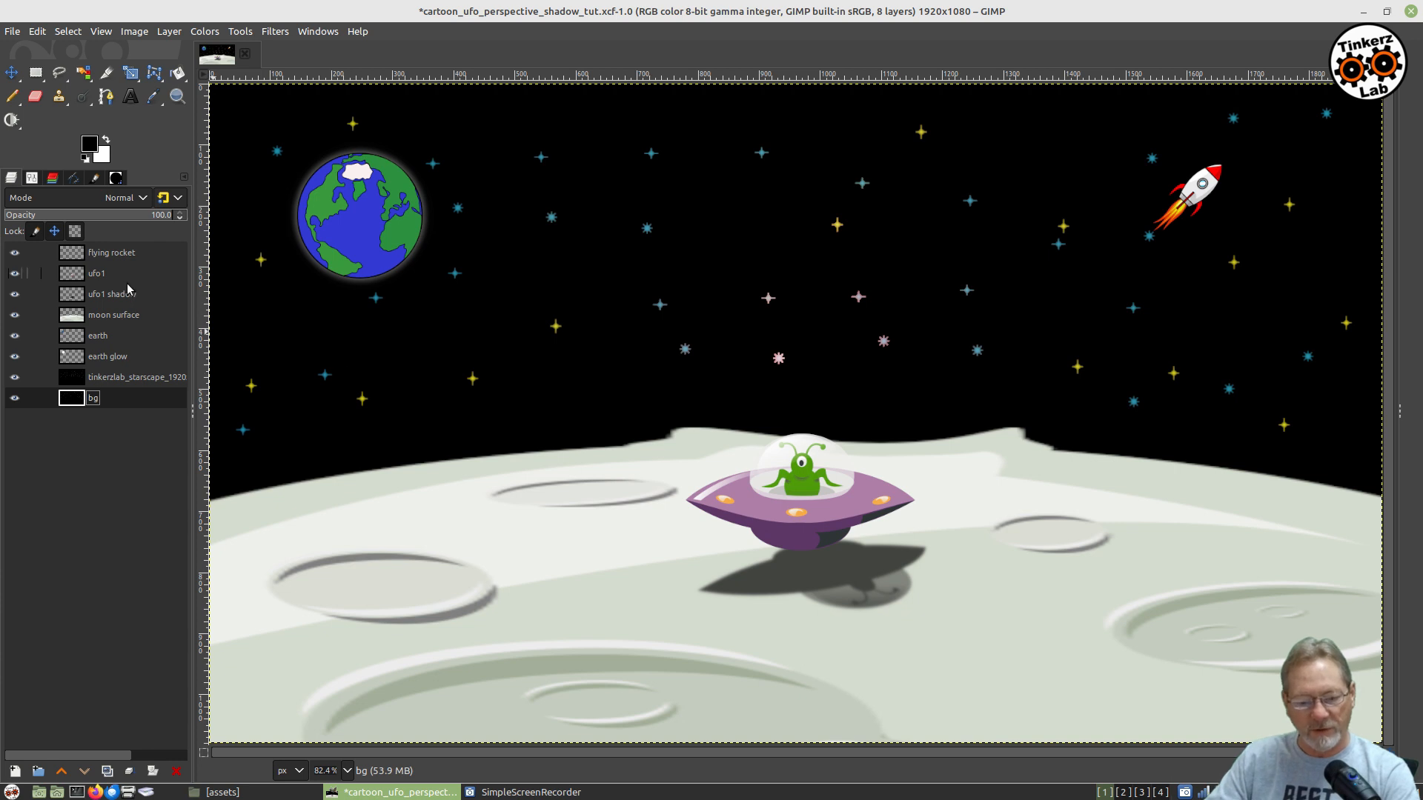
Lock the pixels, position and alpha channel of the ufo1 shadow layer
click(106, 294)
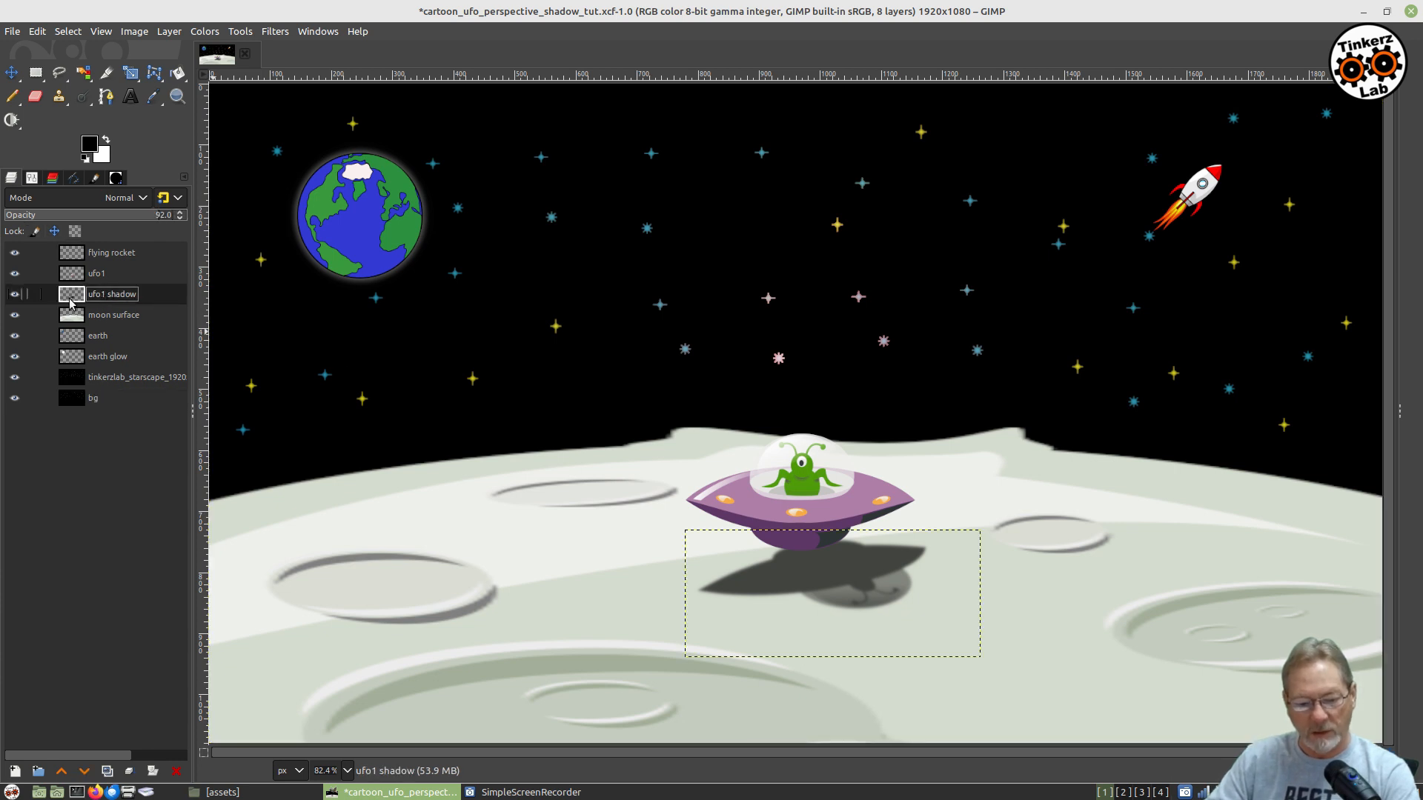
click(41, 230)
click(55, 231)
click(74, 231)
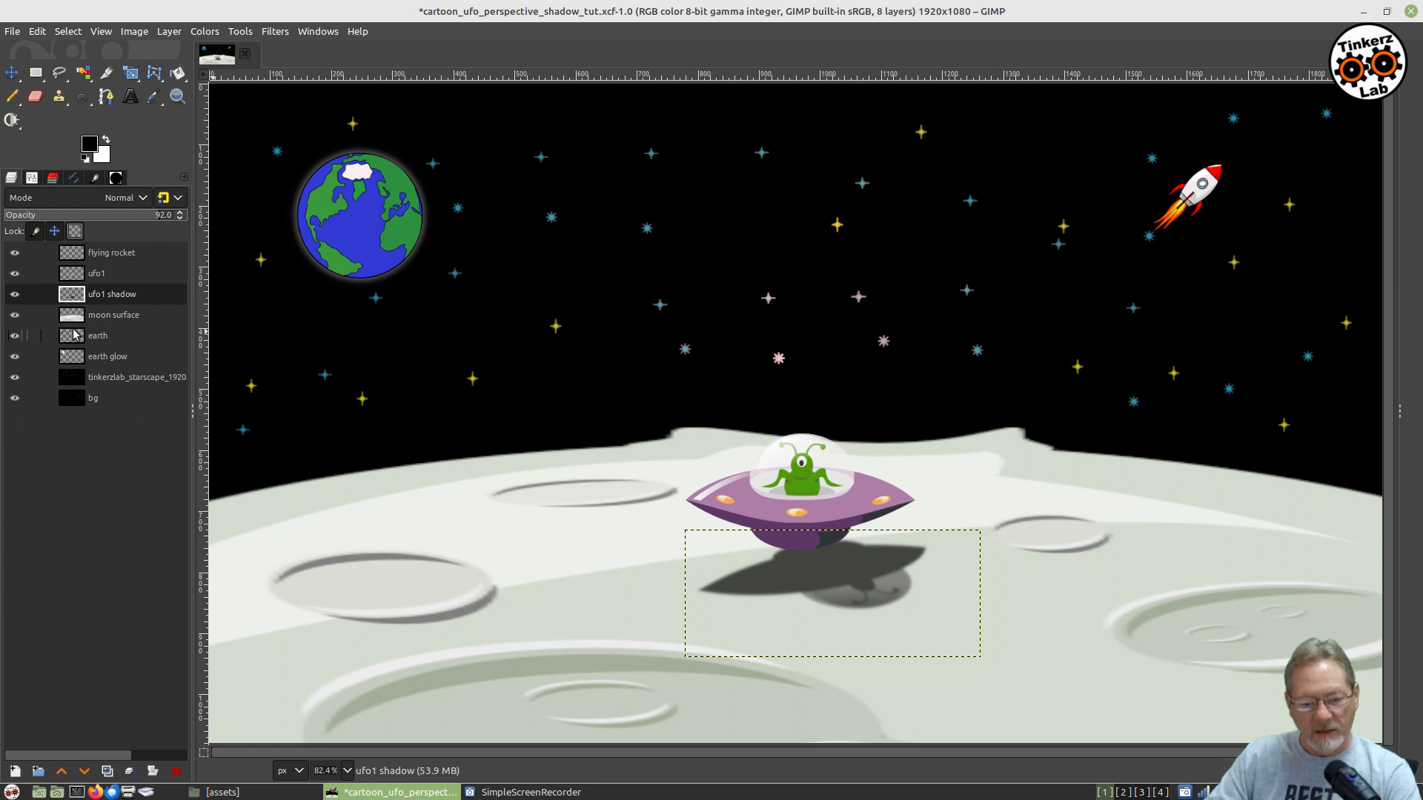
Toggle the pixel, position and alpha channel locks of the ufo1 layer
click(102, 275)
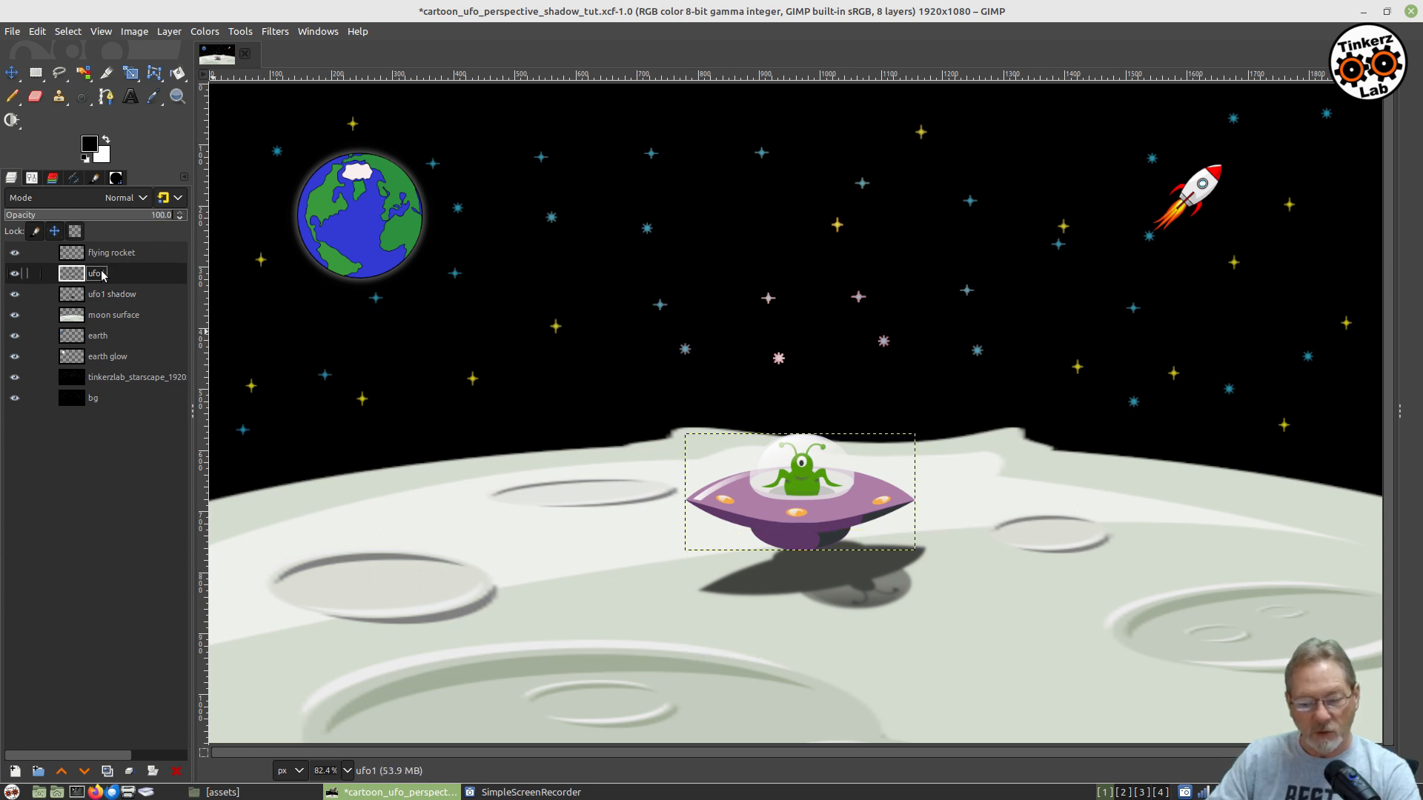
click(36, 231)
click(54, 232)
click(73, 231)
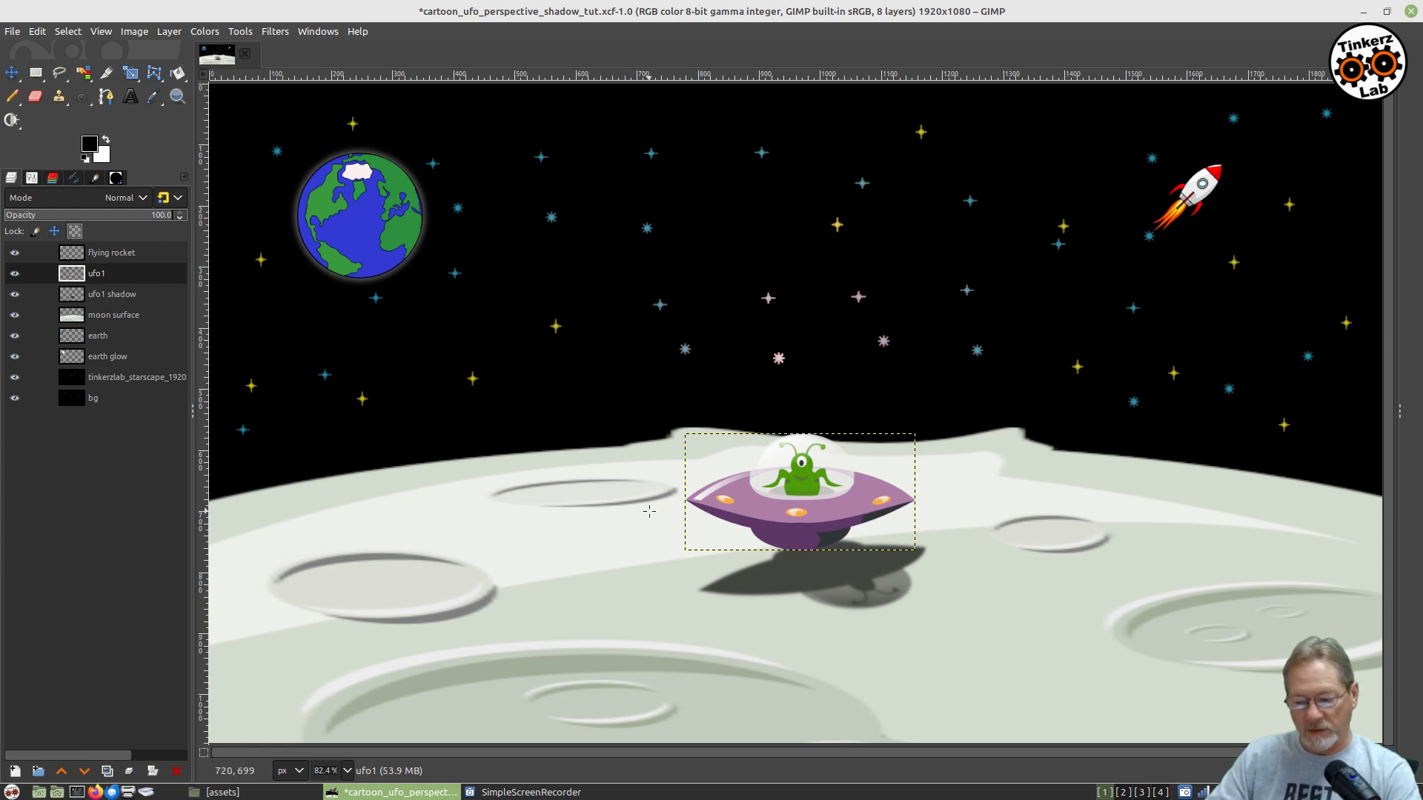
Start a Drop Shadow on ufo1 with blur radius 0, opacity about 0.917, and X and Y offsets of about 8.553
right_click(825, 507)
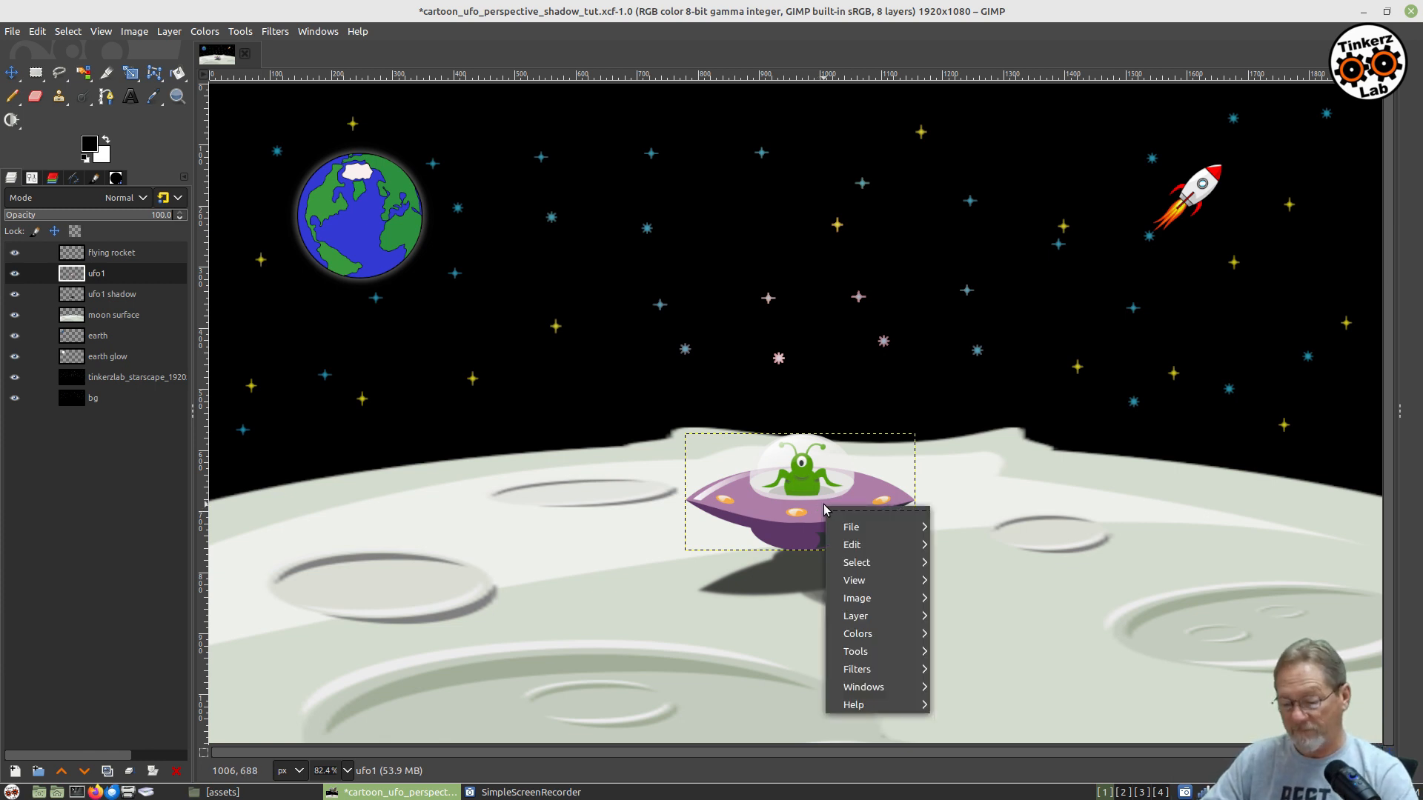
mouse_move(874, 675)
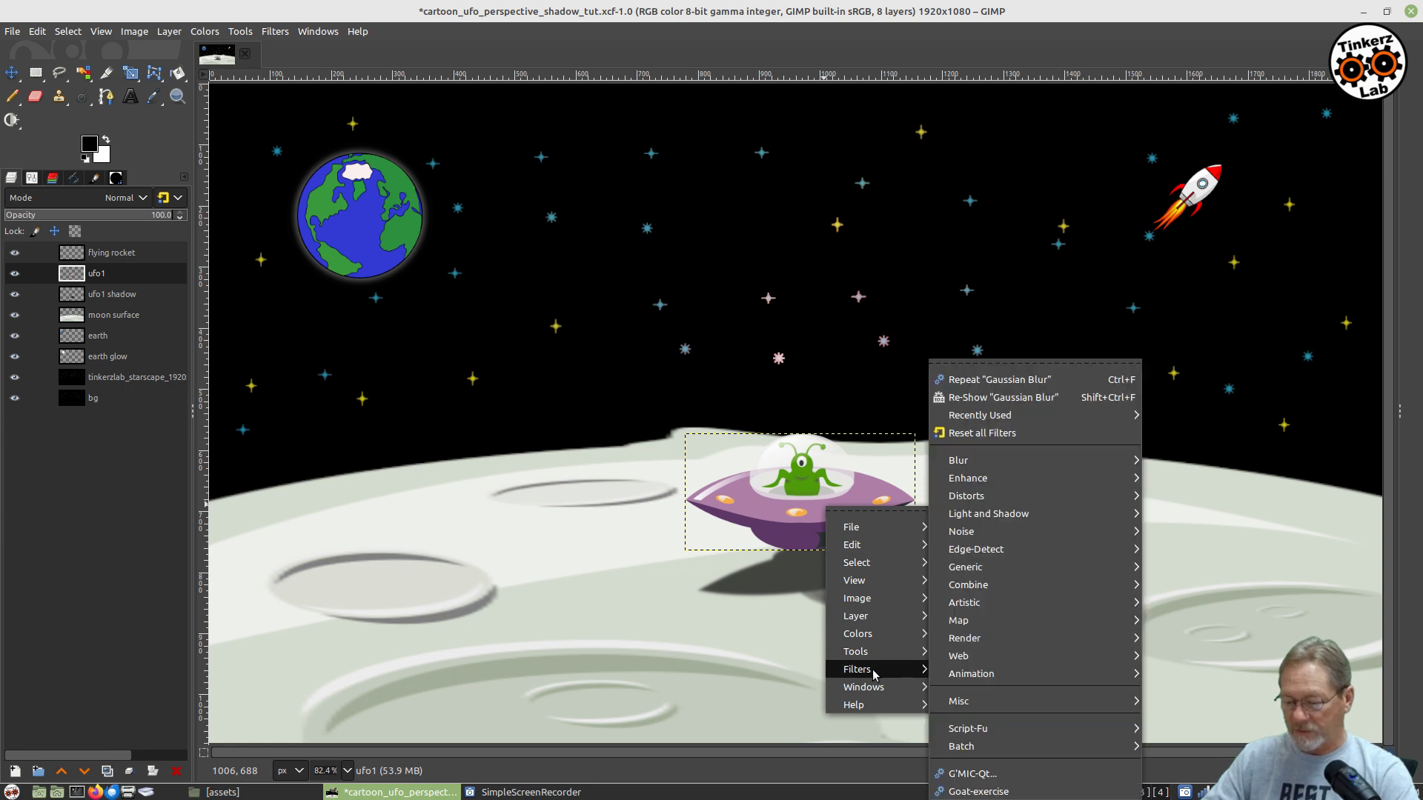
mouse_move(1032, 511)
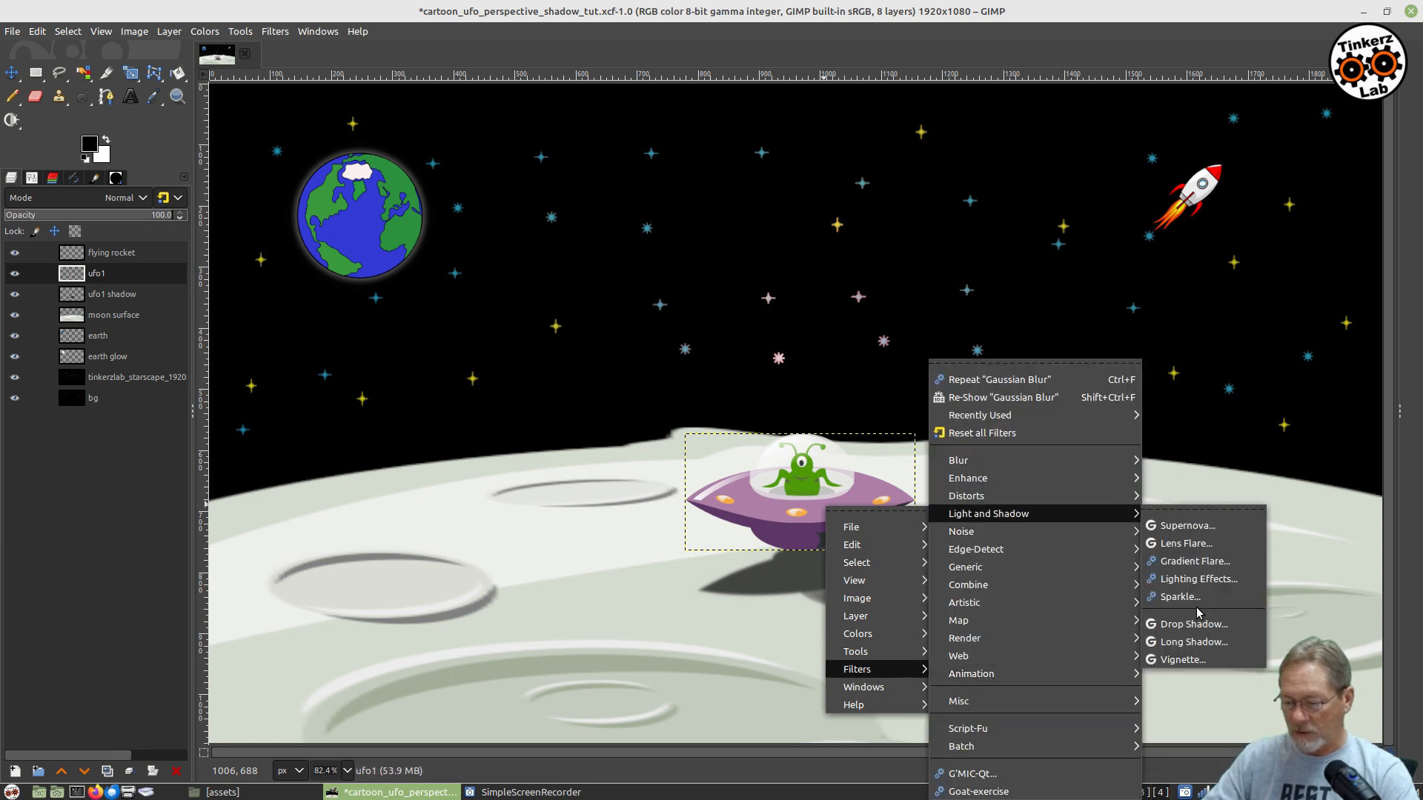
click(1193, 624)
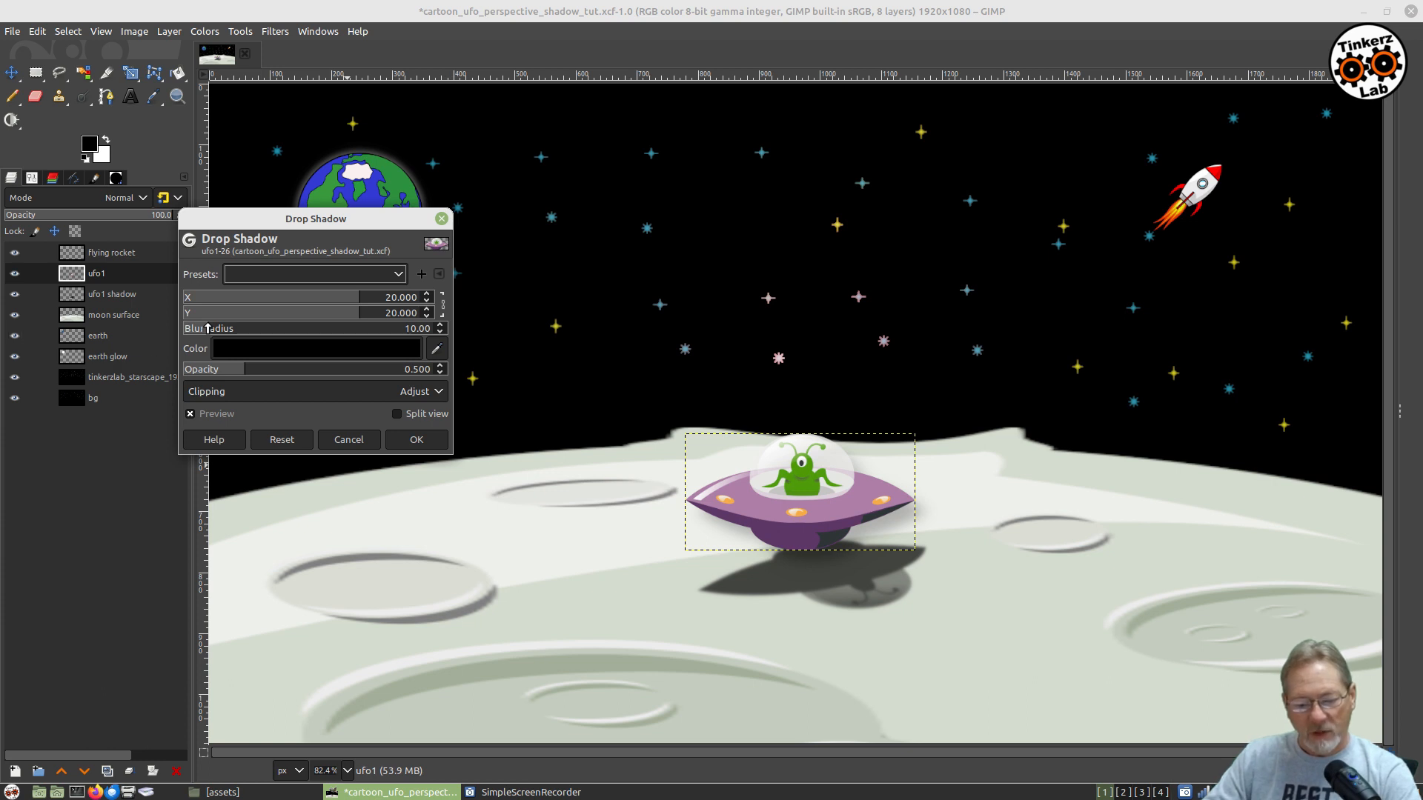
drag(207, 328, 176, 335)
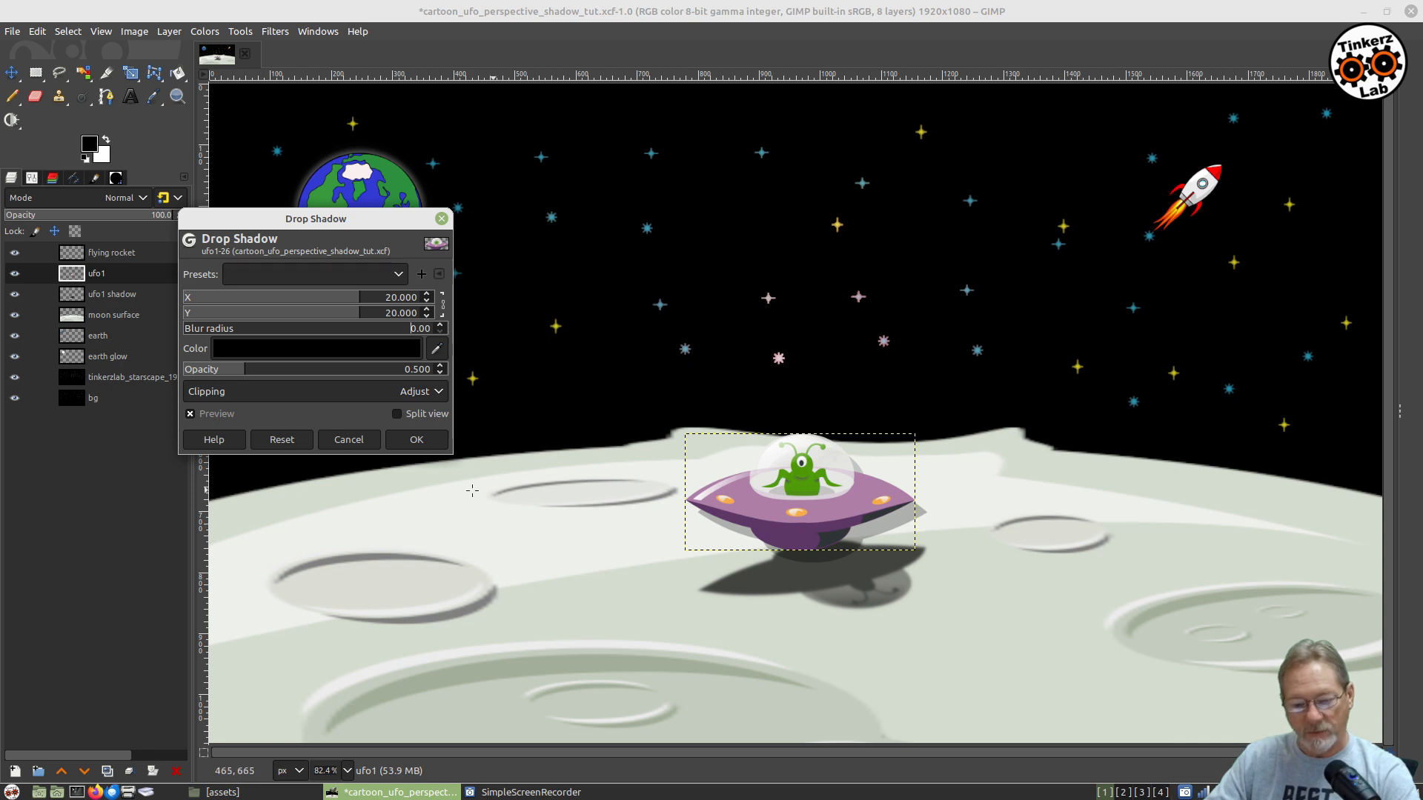
drag(242, 368, 297, 369)
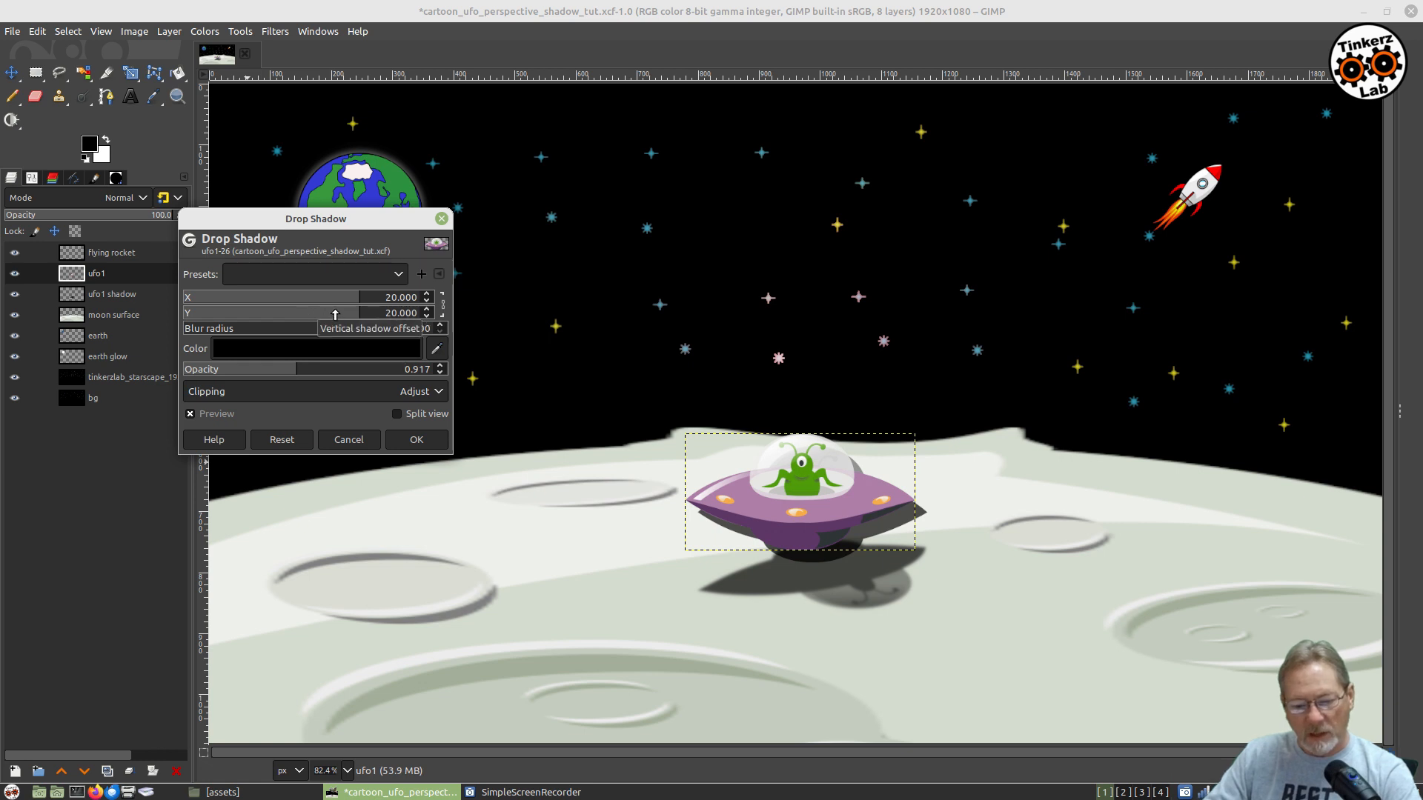
click(357, 320)
drag(356, 320, 326, 321)
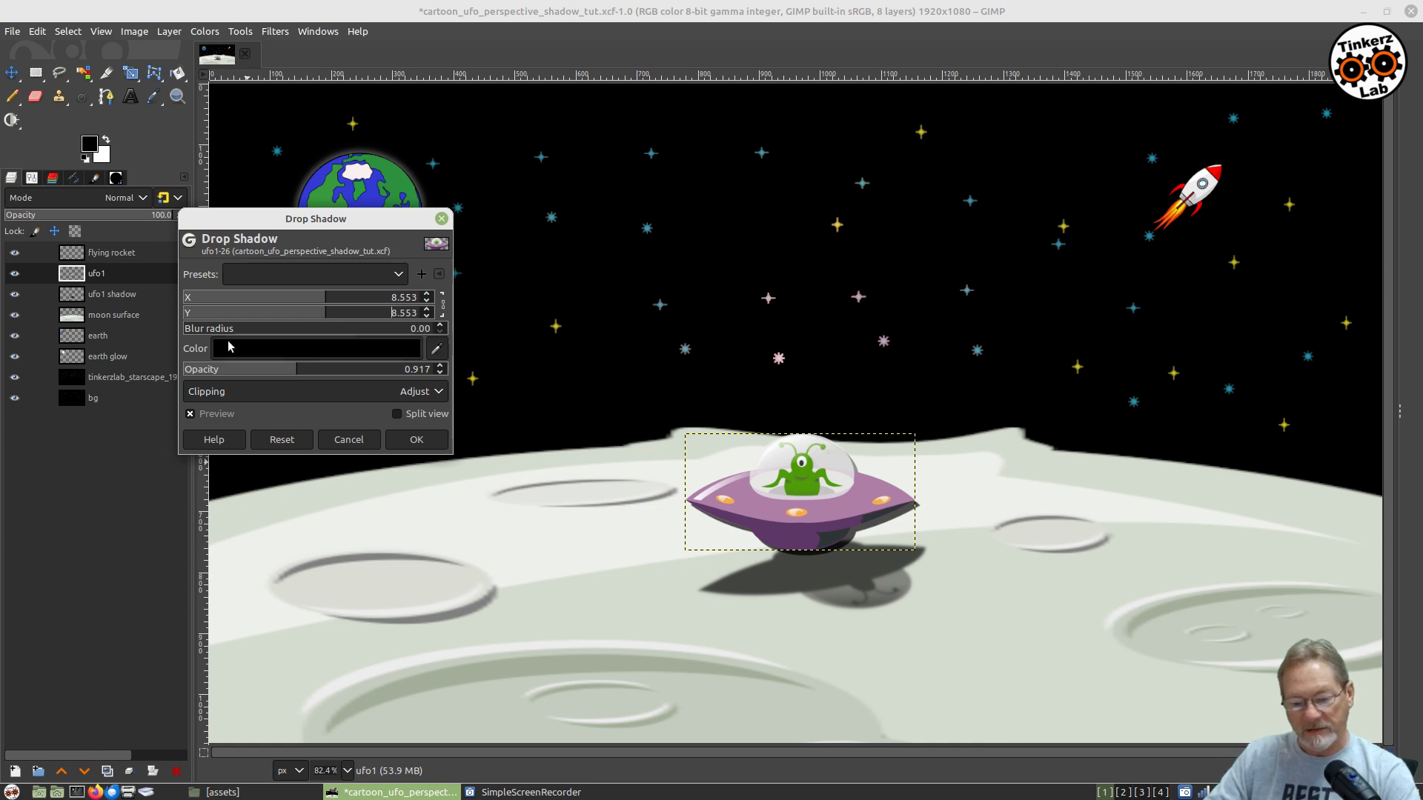
Try a drop shadow blur radius of 8, and settle on a blur radius of 4
double_click(418, 328)
text(8)
key(Return)
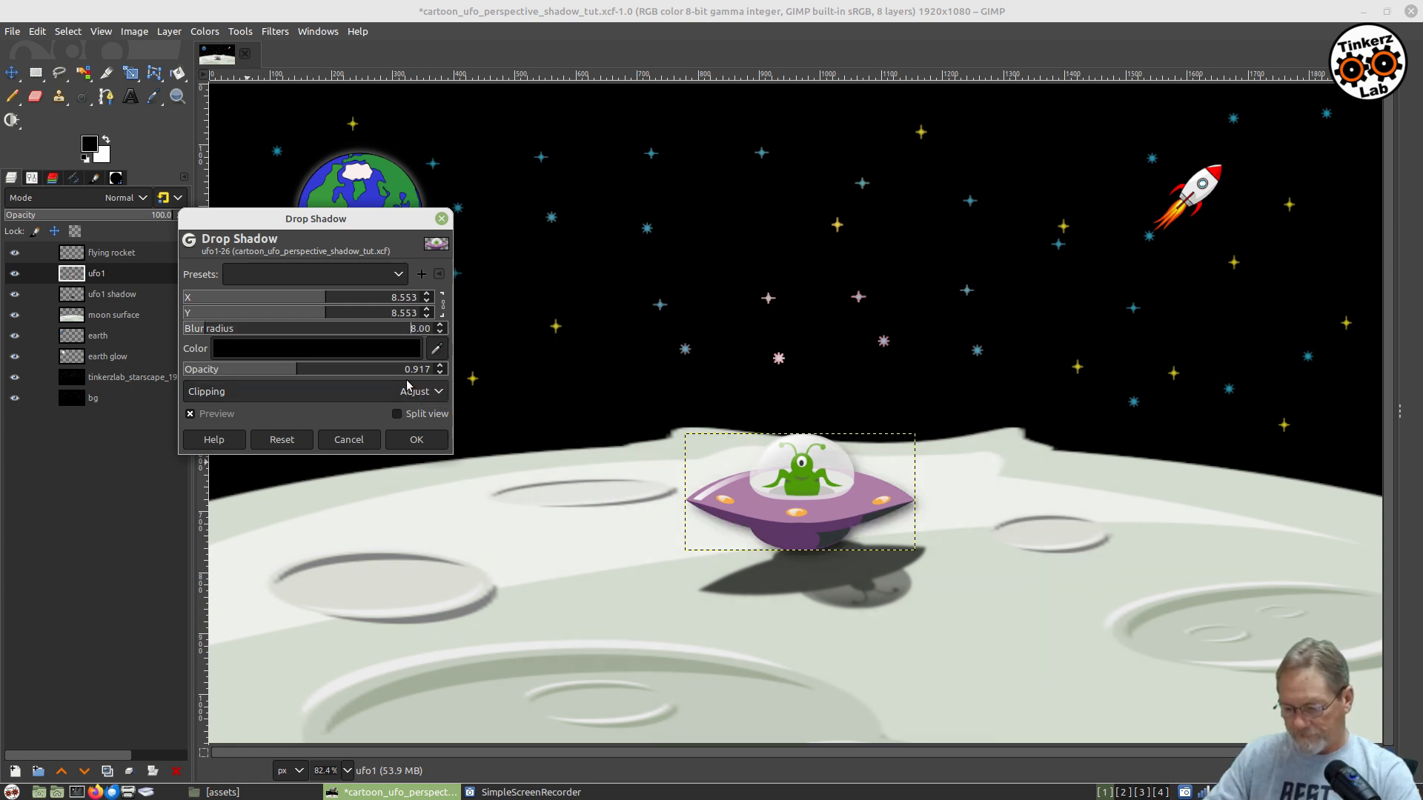
click(415, 328)
text(4)
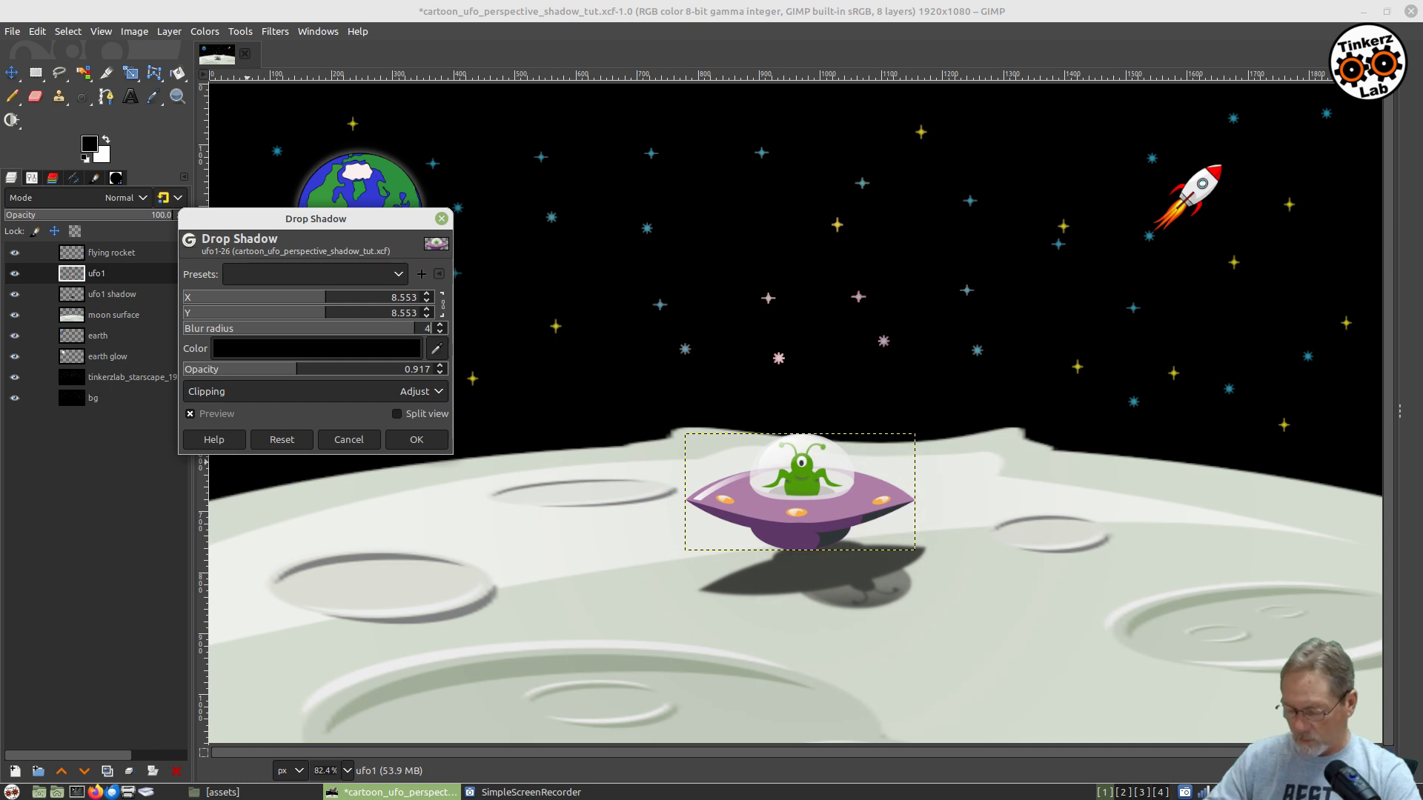
key(Return)
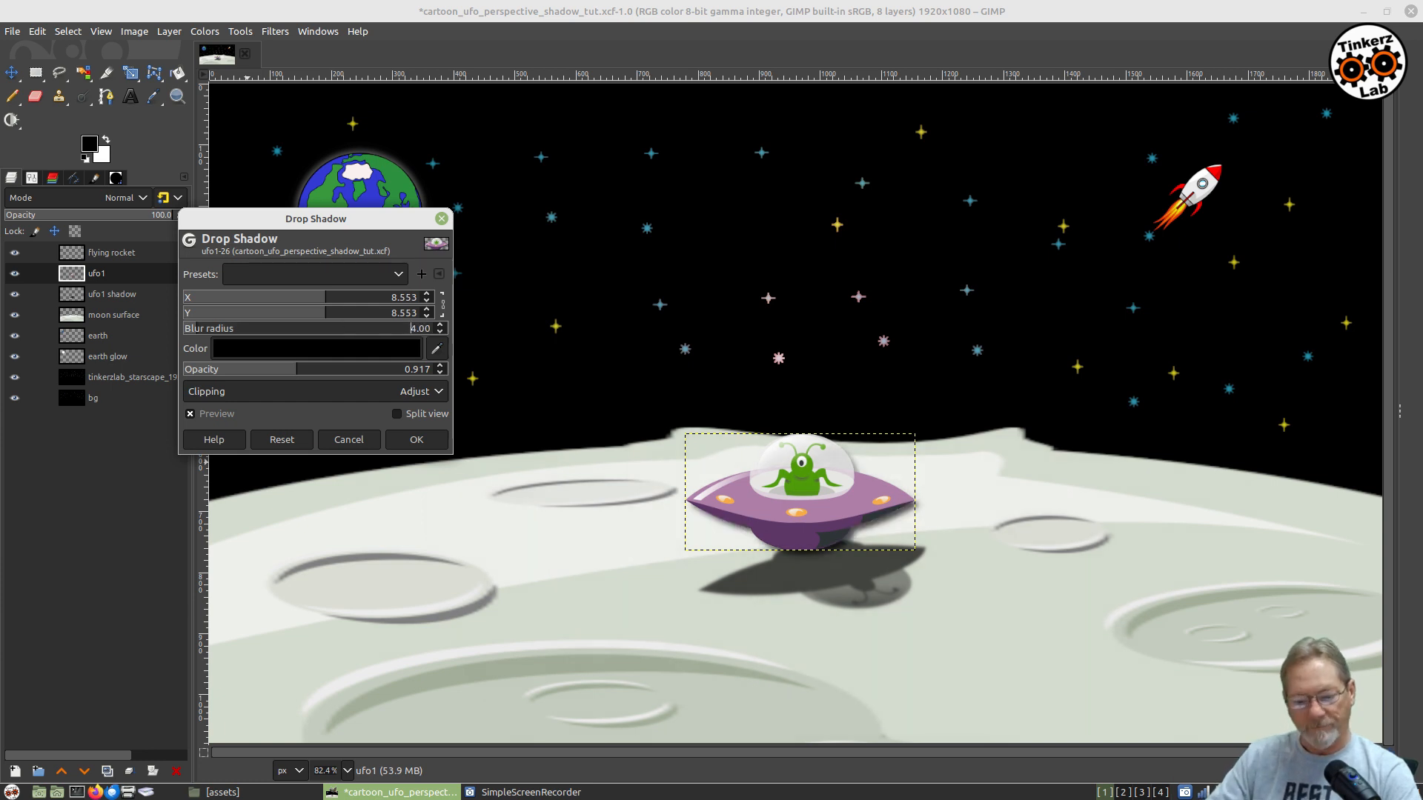
Set the drop shadow's opacity to 0.9, apply the filter to ufo1, and select the bg layer
drag(318, 373, 291, 371)
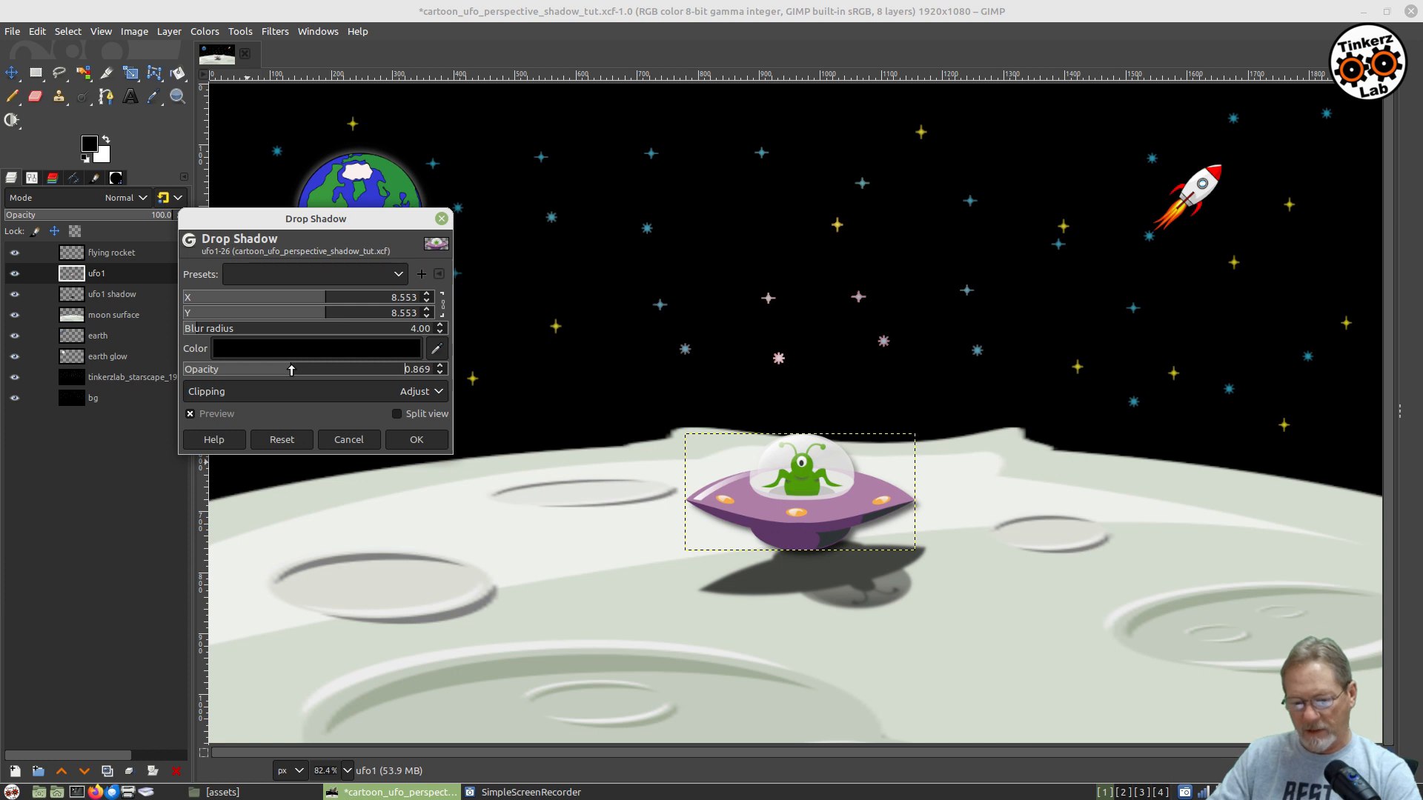
drag(292, 371, 299, 371)
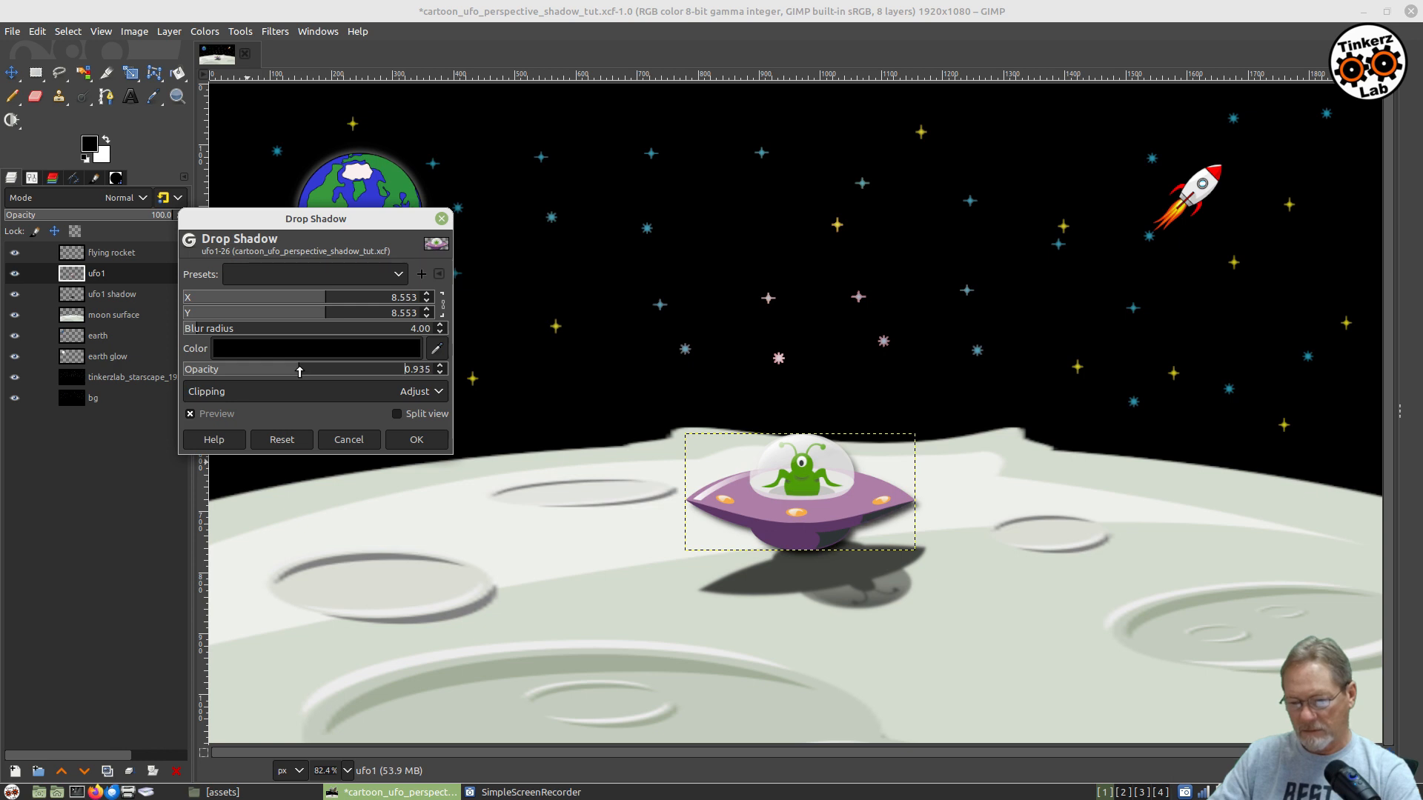
click(417, 371)
text(0.9)
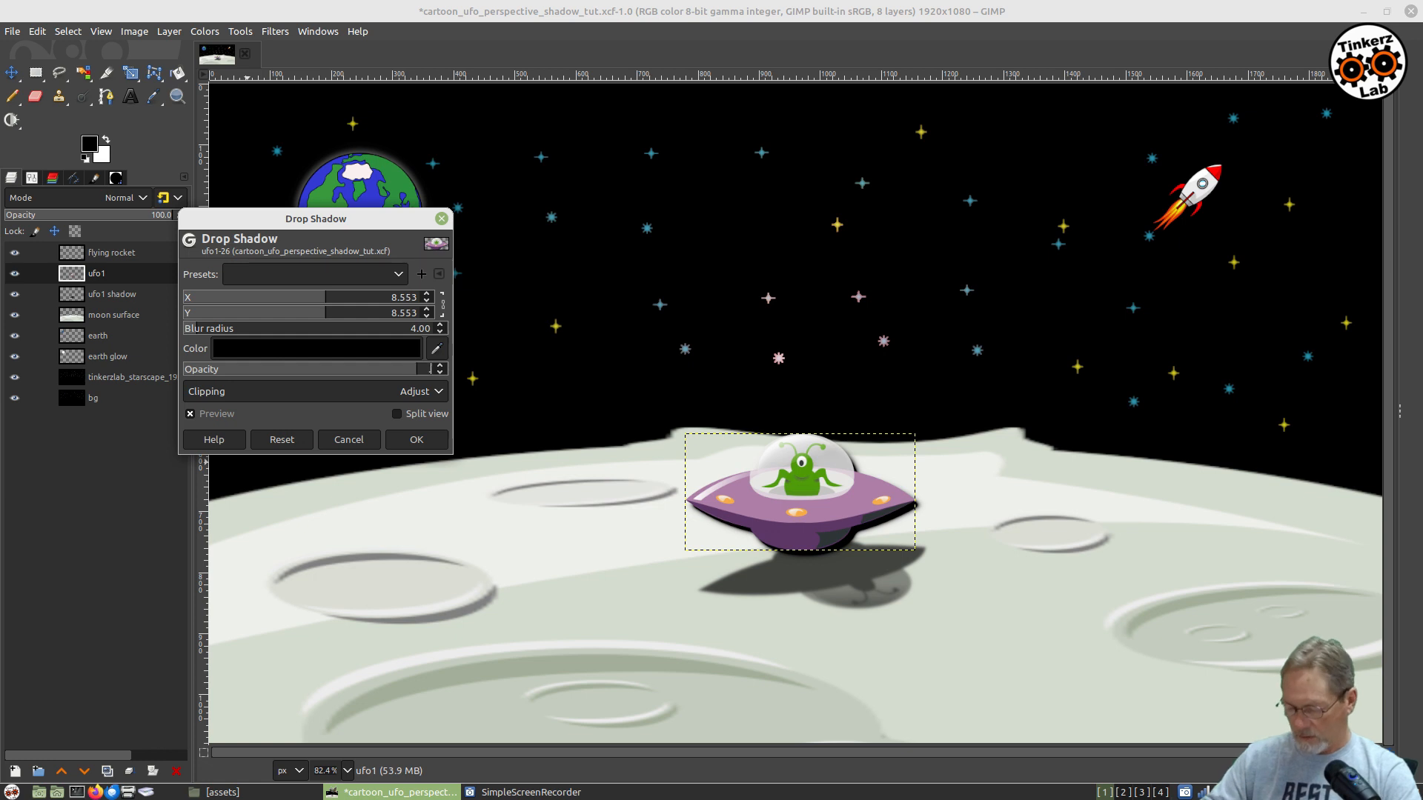
key(Return)
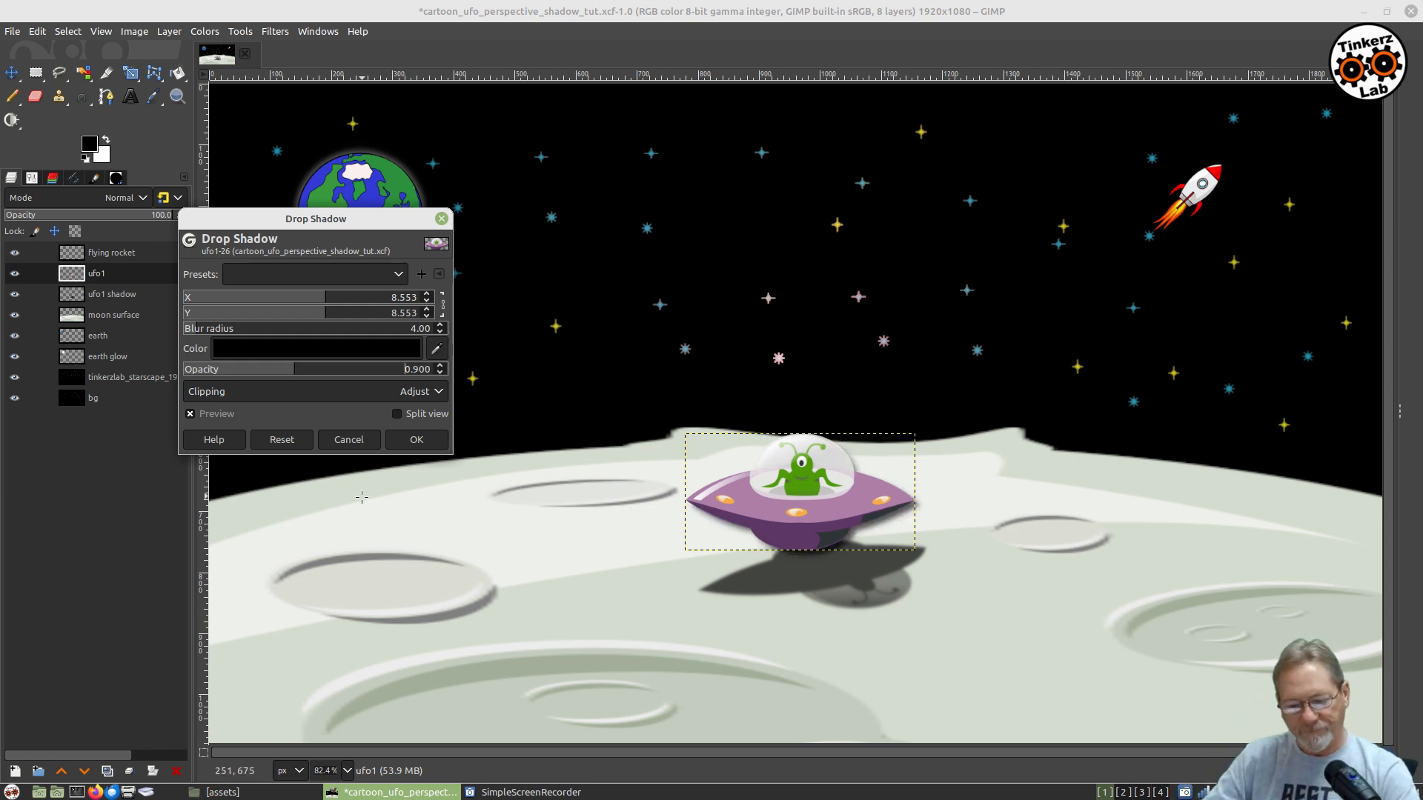
click(425, 439)
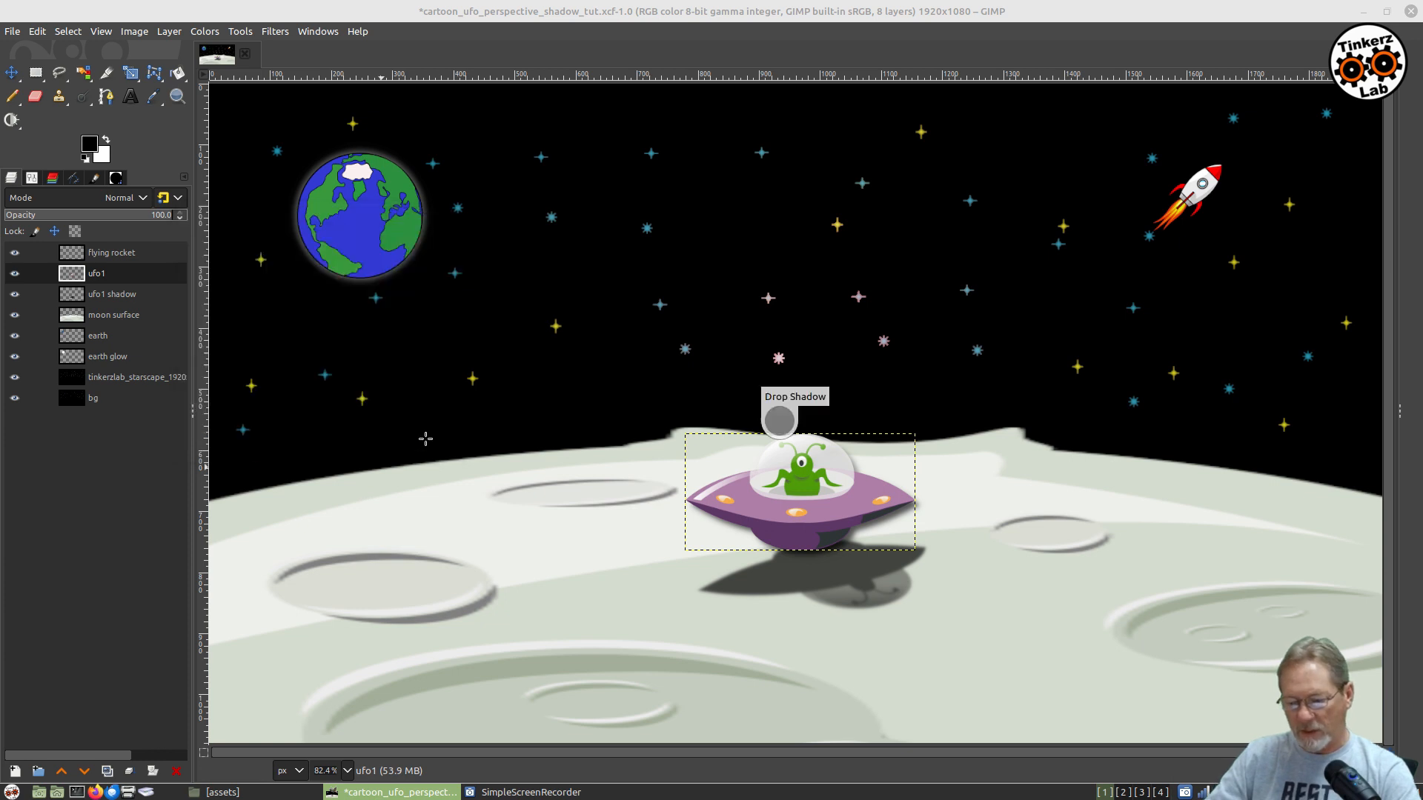
click(108, 403)
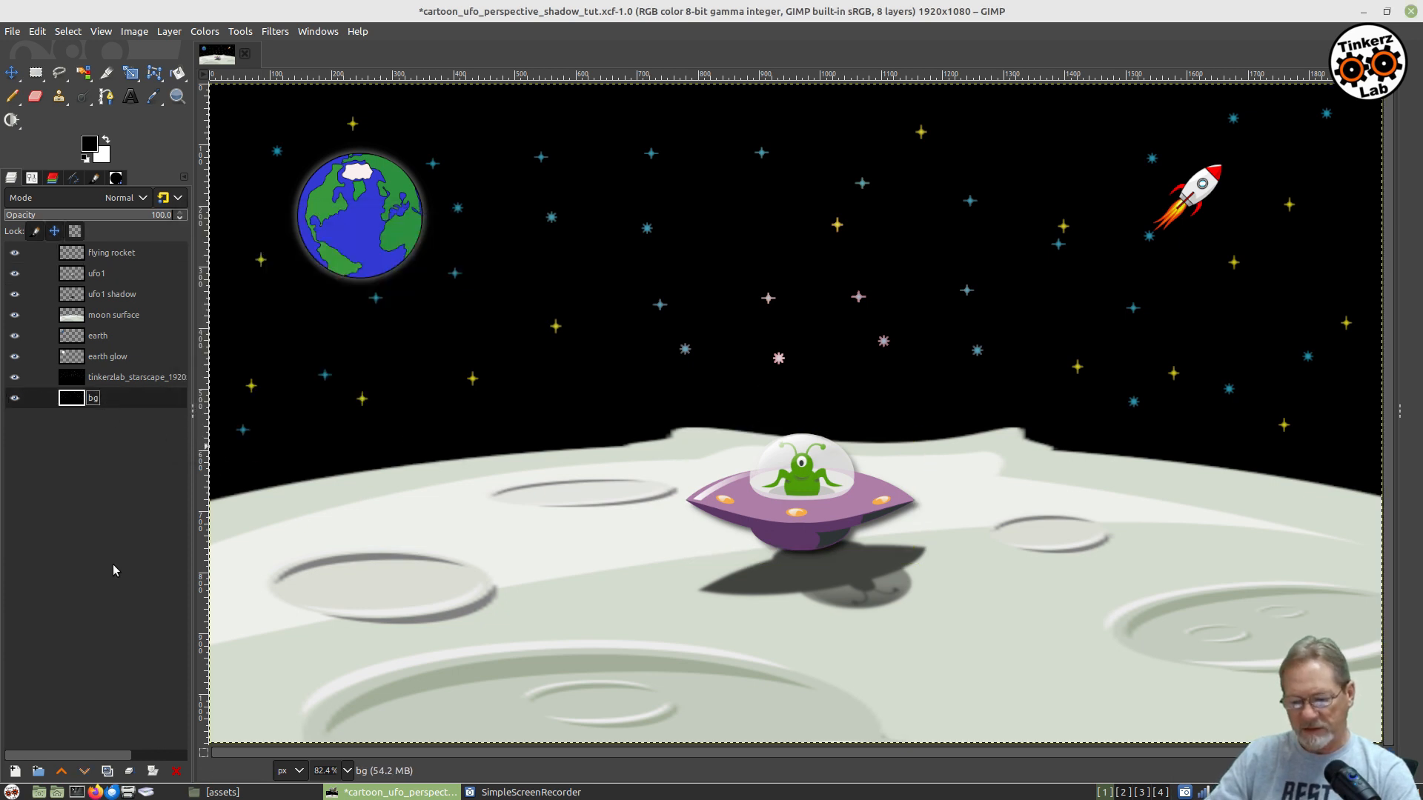